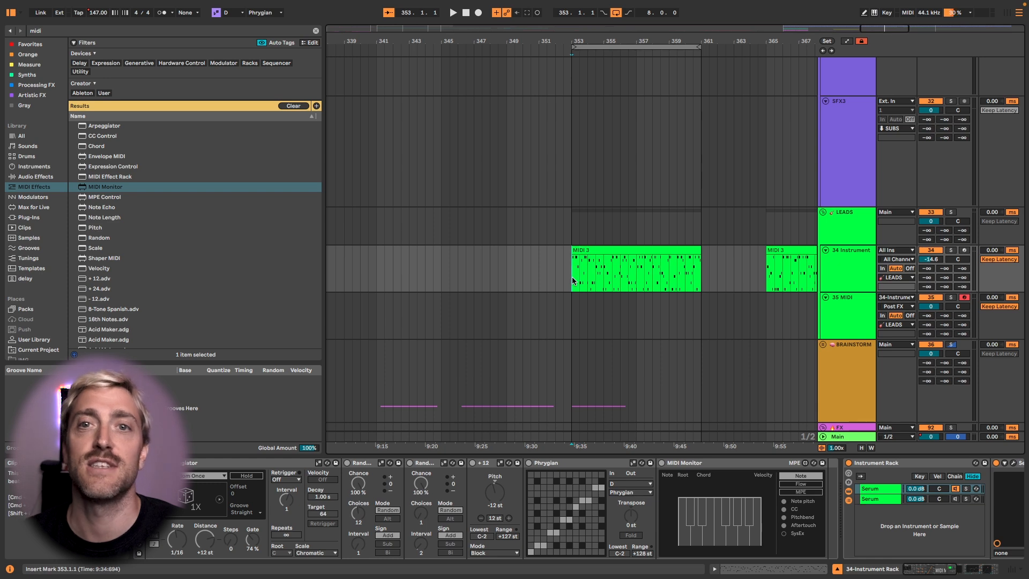
- Load the Basic Shapes wavetable into oscillator A and set its octave to -1
{"action": "key", "text": "space"}
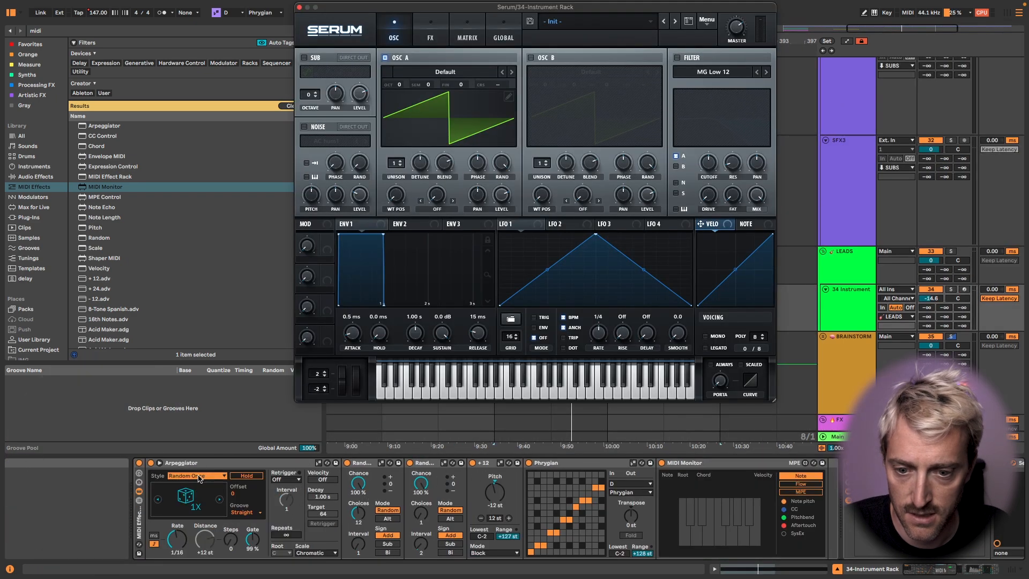
{"action": "scroll", "coordinate": [373, 498], "scroll_direction": "right", "scroll_amount": 2}
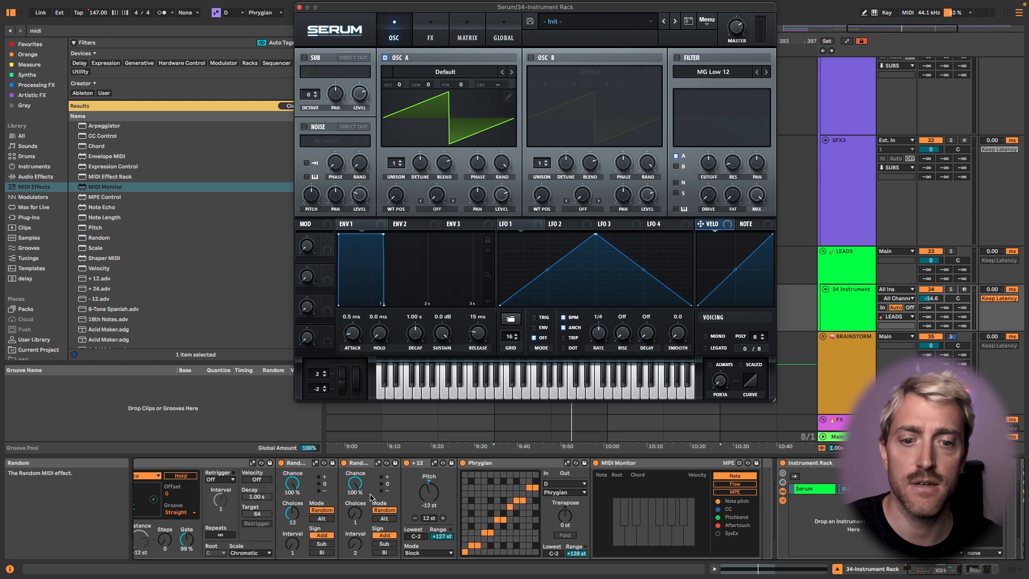
{"action": "scroll", "coordinate": [371, 498], "scroll_direction": "right", "scroll_amount": 5}
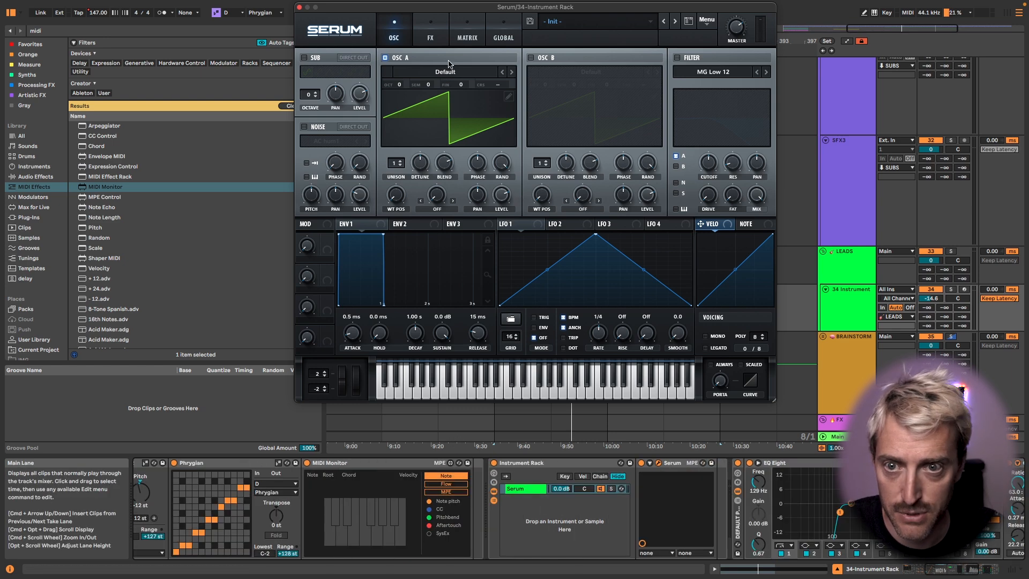
{"action": "left_click", "coordinate": [460, 74]}
{"action": "mouse_move", "coordinate": [461, 88]}
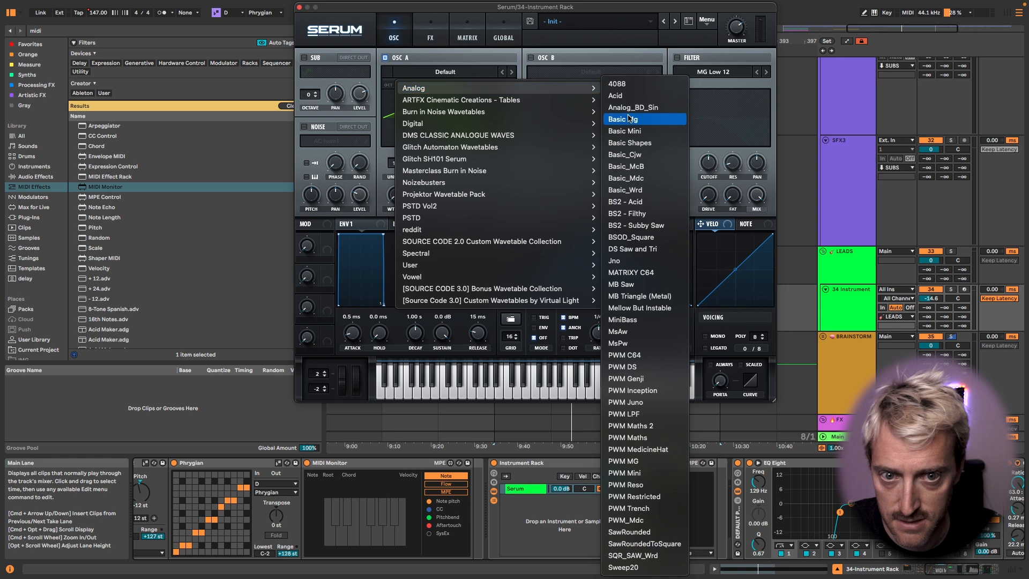
{"action": "left_click", "coordinate": [627, 145]}
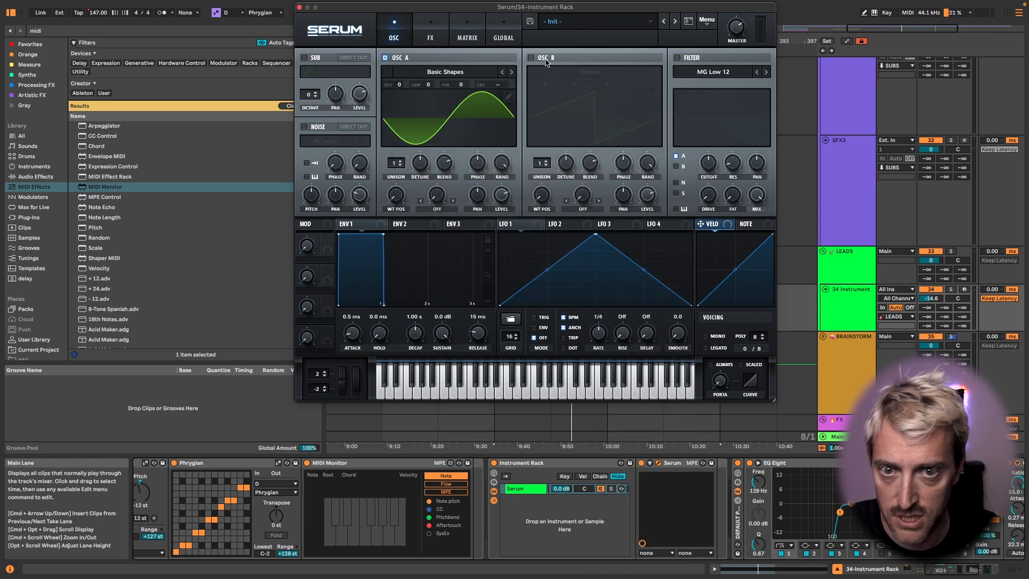
{"action": "left_click_drag", "start_coordinate": [399, 85], "coordinate": [401, 94]}
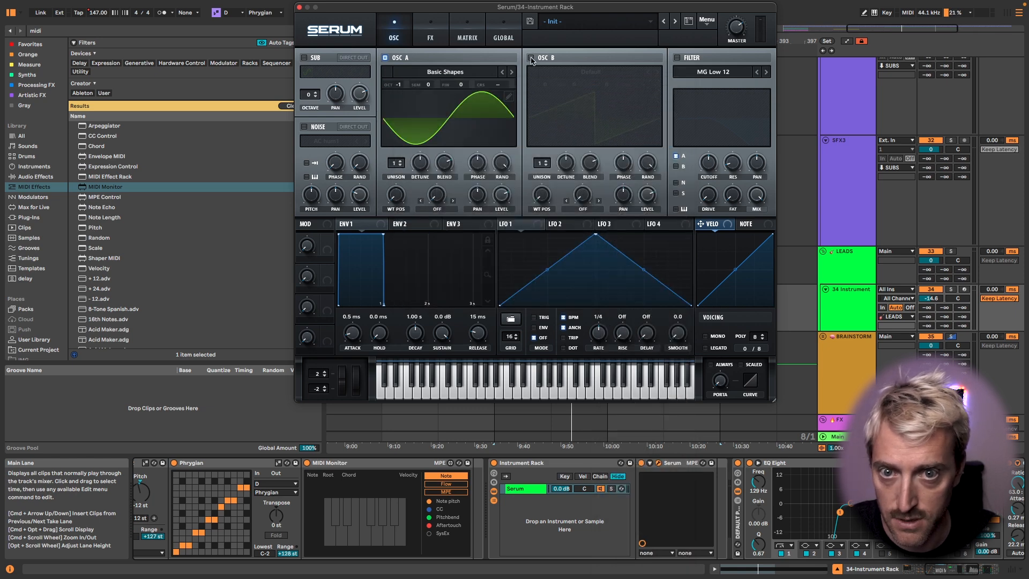
- Enable oscillator B with the Basic Shapes wavetable and set its octave to -1
{"action": "left_click", "coordinate": [604, 72]}
{"action": "mouse_move", "coordinate": [670, 88]}
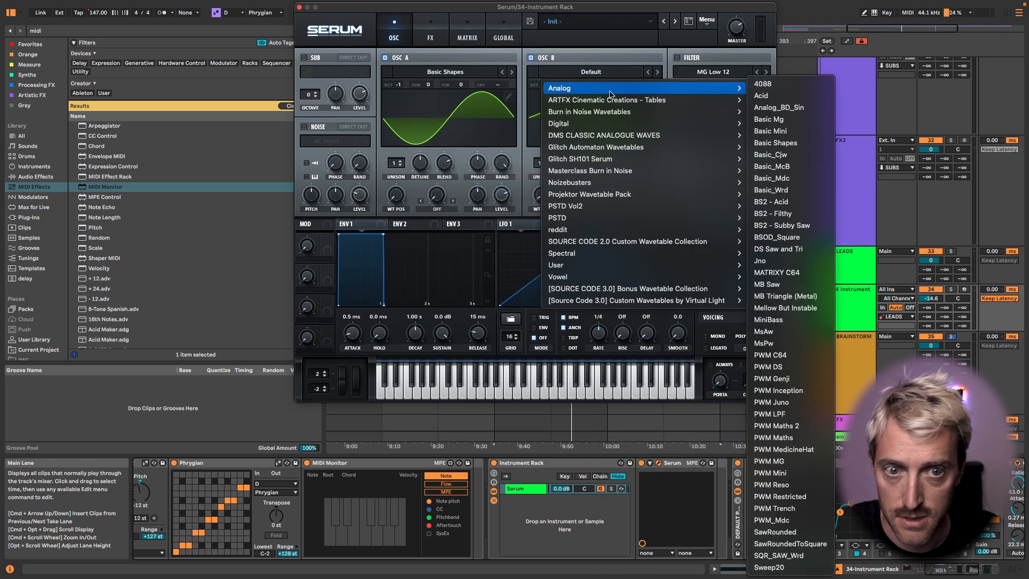
{"action": "left_click", "coordinate": [762, 144]}
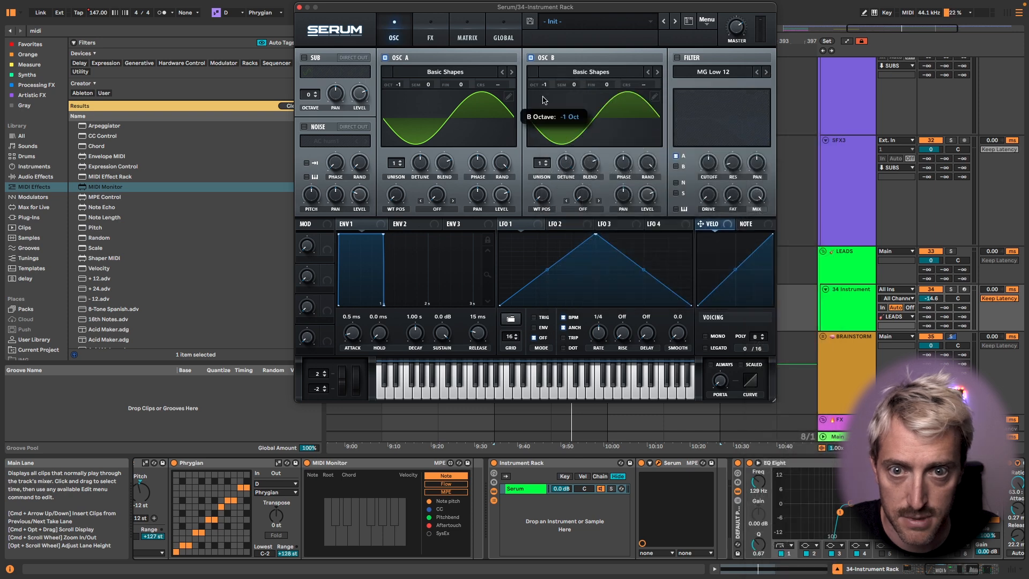
- Set oscillator B's warp mode to Sync (Window 1/2), raise the warp amount, and play the sound back
{"action": "left_click", "coordinate": [579, 210]}
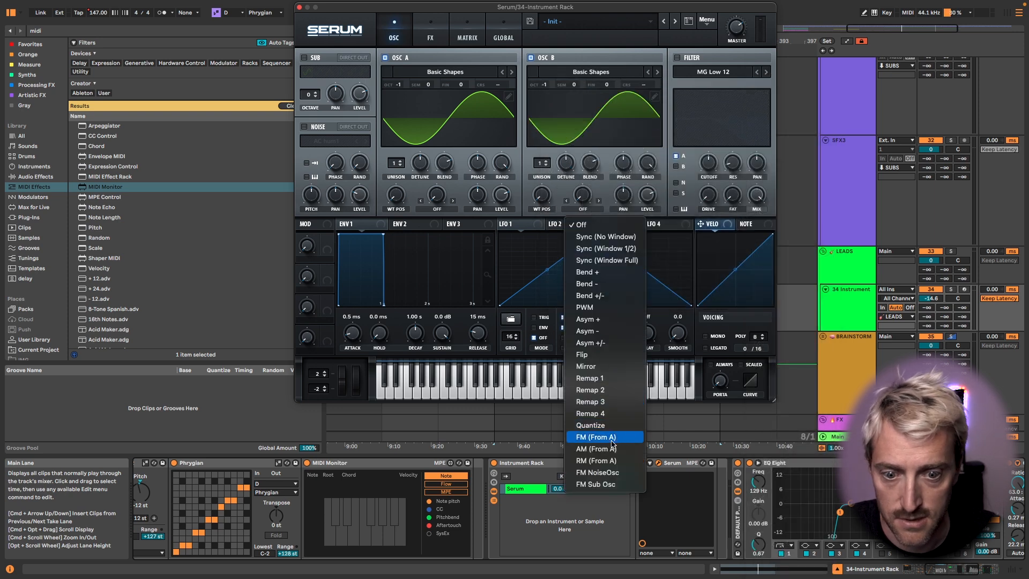
{"action": "left_click", "coordinate": [614, 249]}
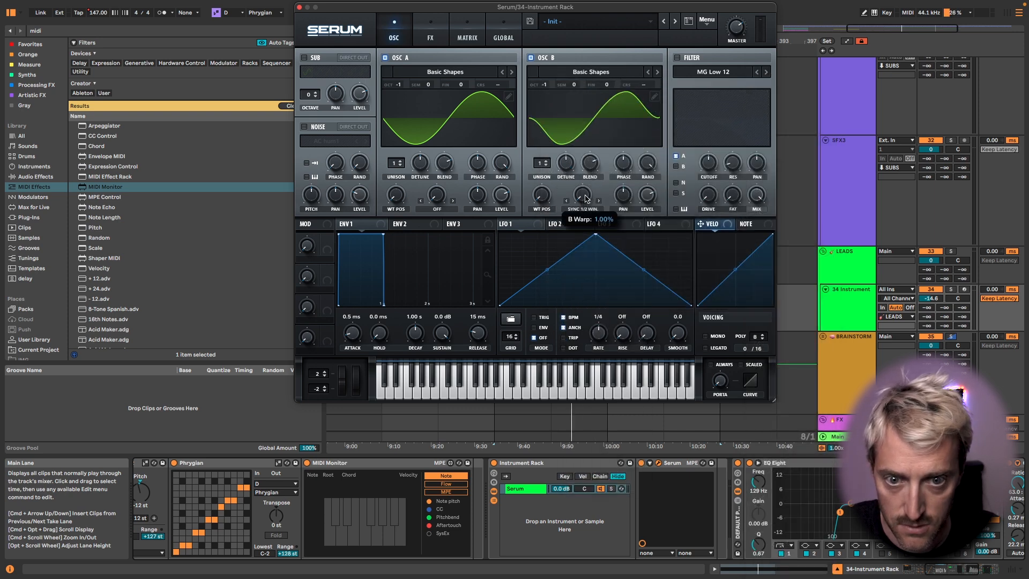
{"action": "left_click_drag", "start_coordinate": [615, 128], "coordinate": [639, 137]}
{"action": "key", "text": "space"}
{"action": "key", "text": "space"}
- Play the clip, enable the Serum filter, and set its type to Band 24
{"action": "scroll", "coordinate": [162, 519], "scroll_direction": "left", "scroll_amount": 7}
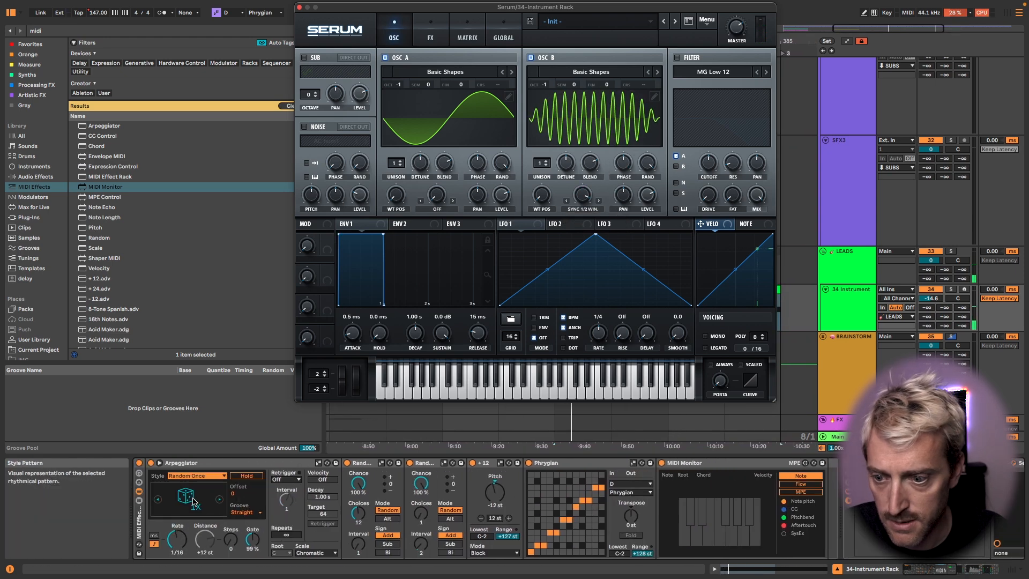
{"action": "scroll", "coordinate": [708, 511], "scroll_direction": "right", "scroll_amount": 3}
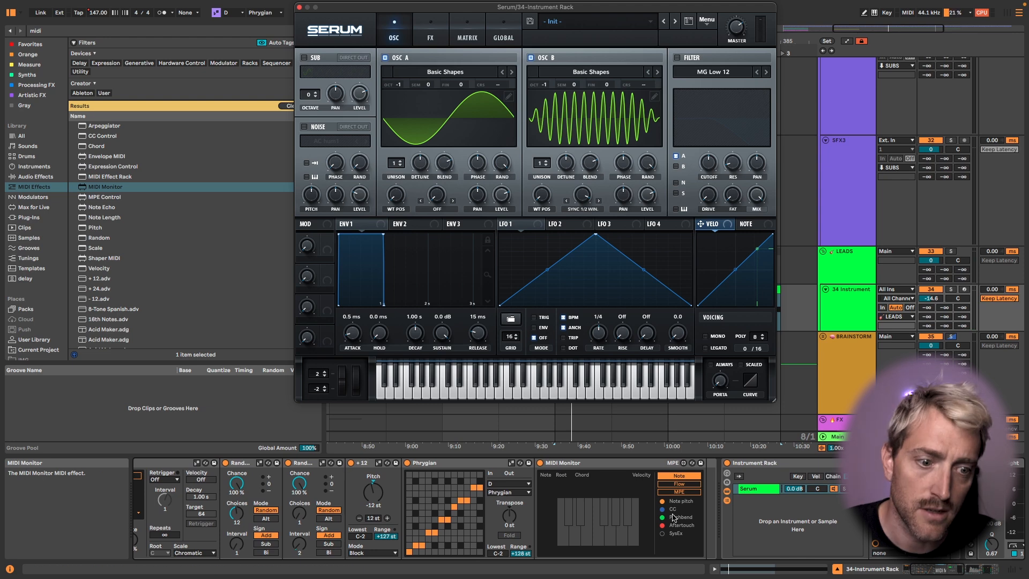
{"action": "scroll", "coordinate": [708, 510], "scroll_direction": "right", "scroll_amount": 5}
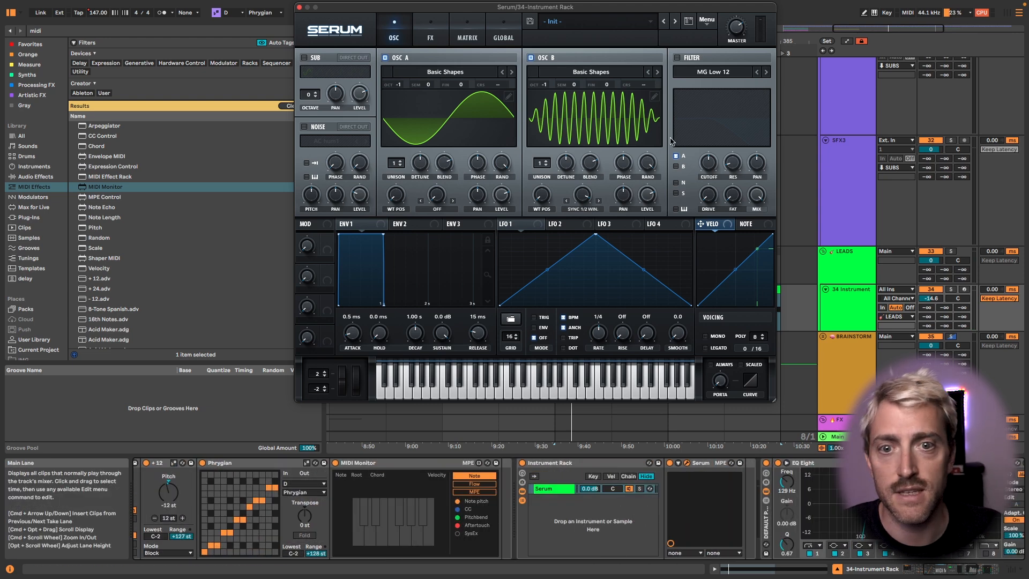
{"action": "key", "text": "space"}
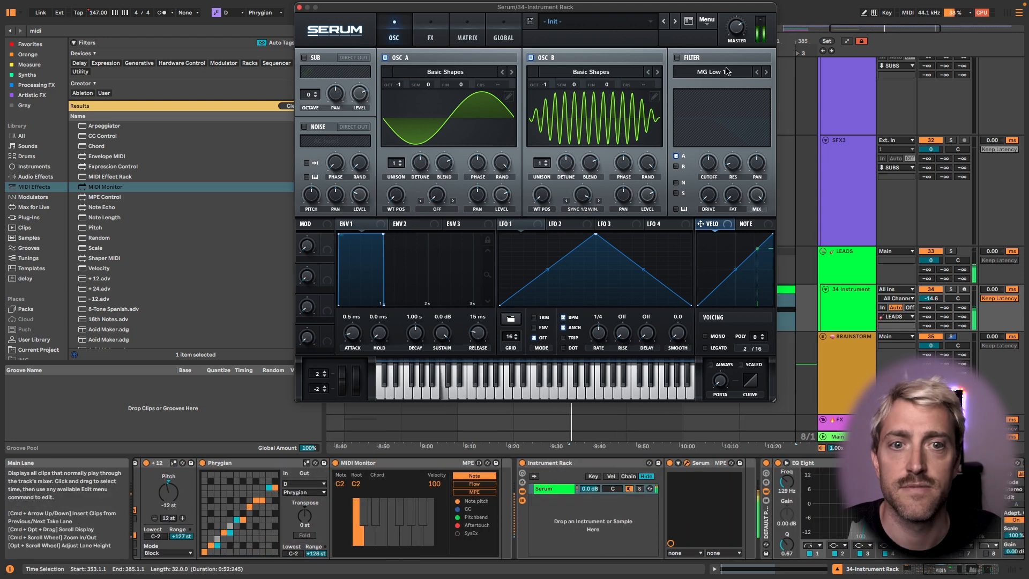
{"action": "left_click", "coordinate": [678, 58]}
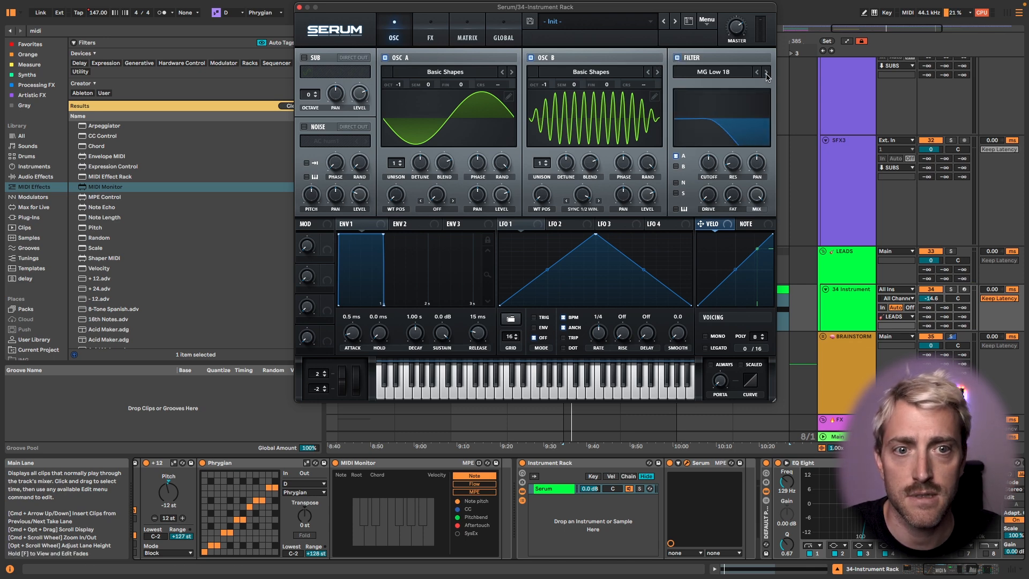
{"action": "left_click", "coordinate": [766, 73]}
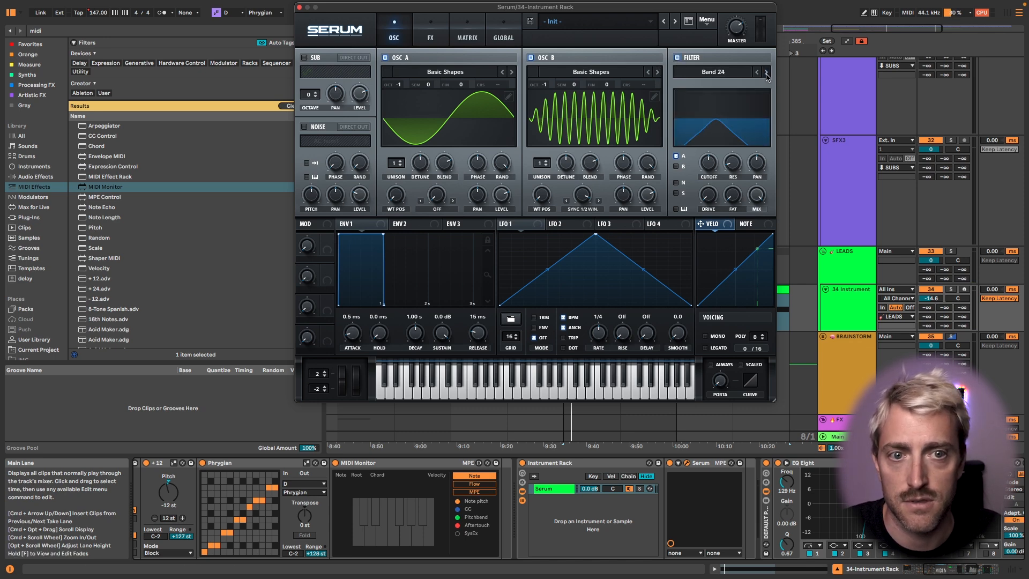
- Raise the filter's resonance and drive, and route oscillator B through the filter
{"action": "left_click_drag", "start_coordinate": [732, 162], "coordinate": [708, 151]}
{"action": "mouse_move", "coordinate": [707, 198]}
{"action": "left_mouse_down"}
{"action": "mouse_move", "coordinate": [724, 134]}
{"action": "mouse_move", "coordinate": [712, 129]}
{"action": "mouse_move", "coordinate": [703, 180]}
{"action": "mouse_move", "coordinate": [719, 186]}
{"action": "mouse_move", "coordinate": [709, 178]}
{"action": "left_mouse_up"}
{"action": "left_click", "coordinate": [681, 166]}
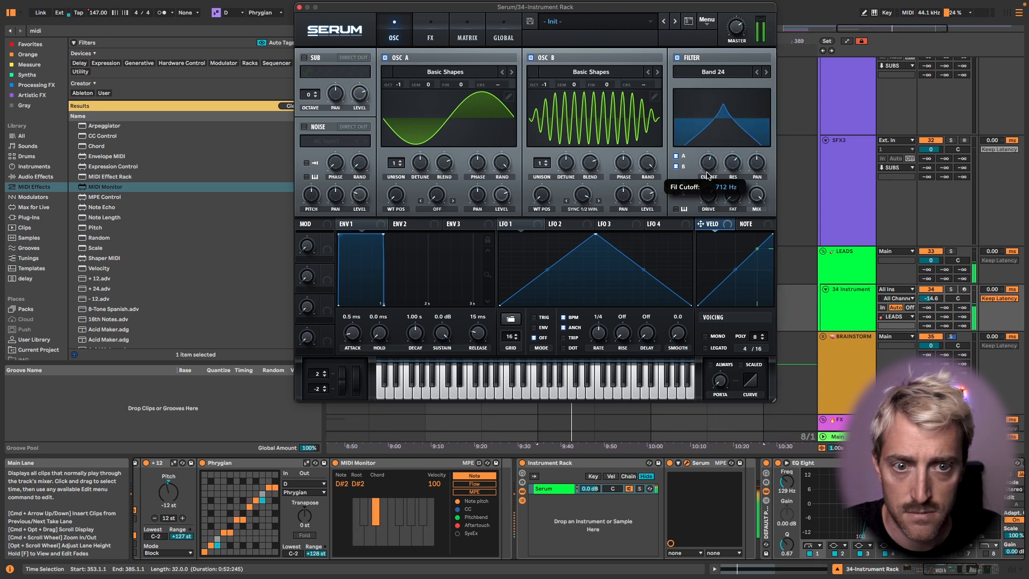
- Assign NoteOn Rand1 as a modulation source for the filter cutoff and fine-tune the cutoff control
{"action": "right_click", "coordinate": [709, 178]}
{"action": "mouse_move", "coordinate": [778, 233]}
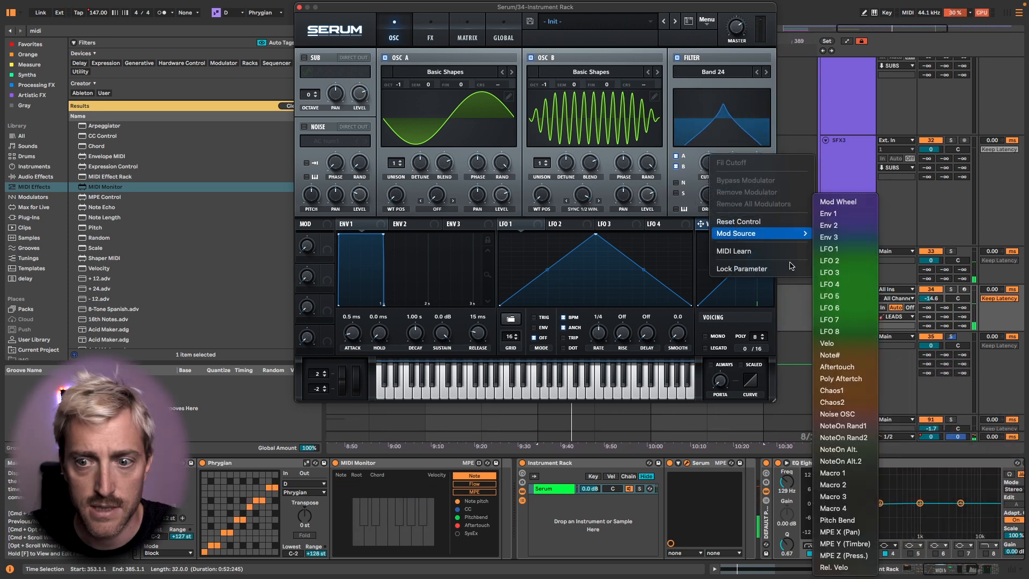
{"action": "left_click", "coordinate": [853, 426]}
{"action": "left_click_drag", "start_coordinate": [708, 169], "coordinate": [708, 173]}
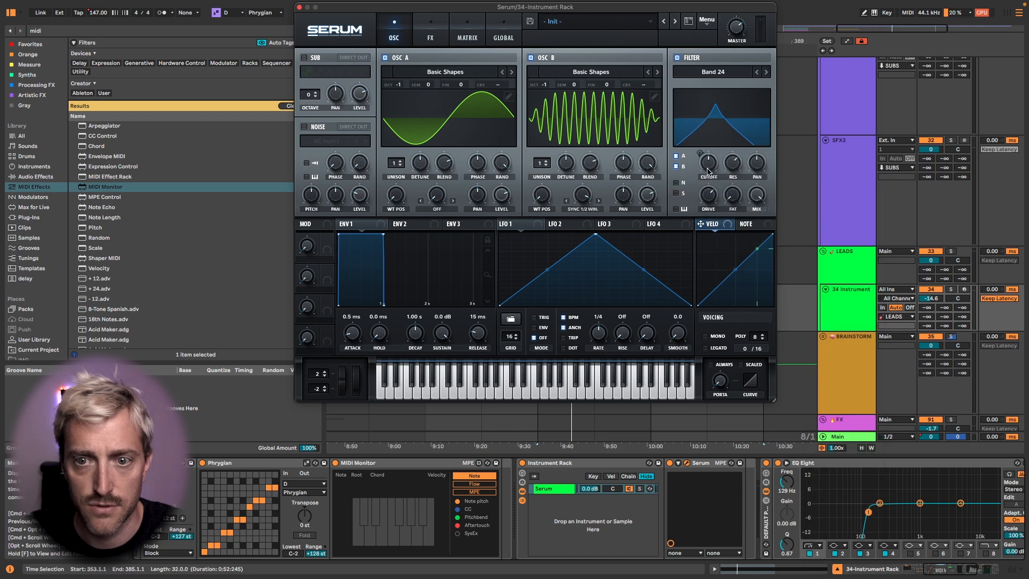
- Modulate the filter cutoff with LFO 1 by about 57 and set the LFO rate to 2 bar
{"action": "left_click_drag", "start_coordinate": [502, 224], "coordinate": [707, 164]}
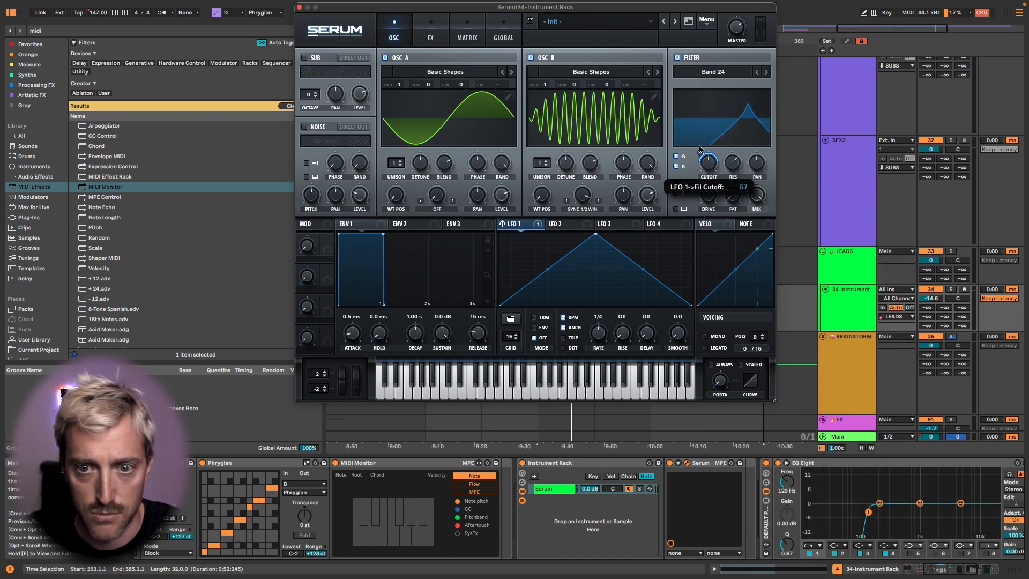
{"action": "left_click_drag", "start_coordinate": [598, 333], "coordinate": [592, 357]}
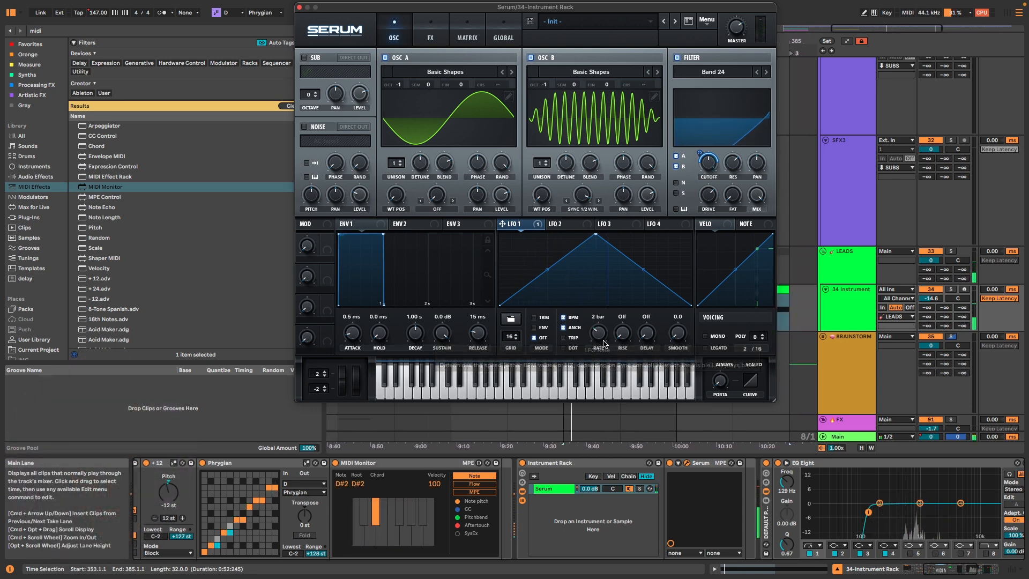
{"action": "left_click_drag", "start_coordinate": [706, 165], "coordinate": [706, 173]}
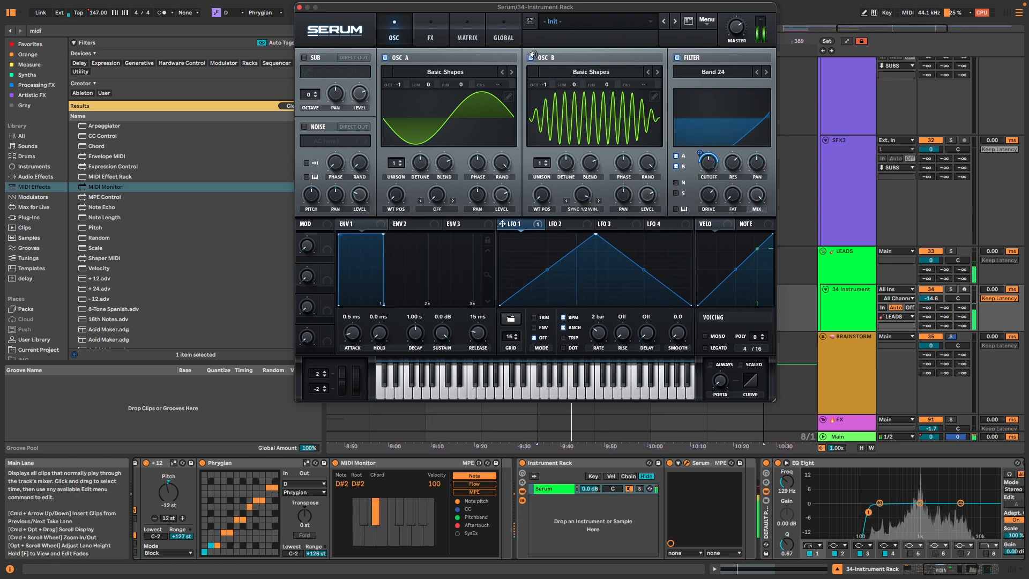
- Set oscillator B's octave to 0 and oscillator A's octave to -2
{"action": "left_click_drag", "start_coordinate": [534, 84], "coordinate": [549, 75]}
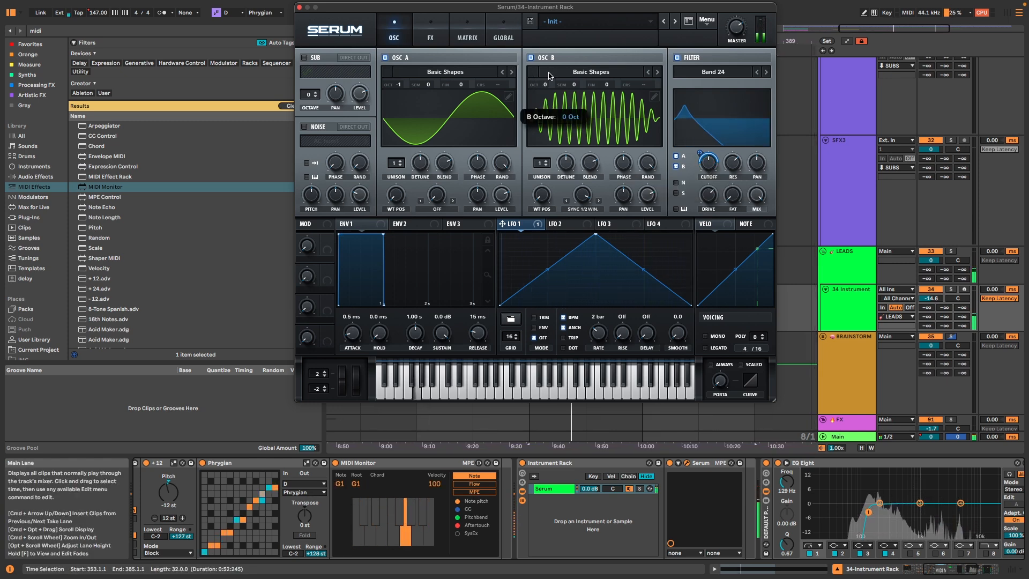
{"action": "mouse_move", "coordinate": [397, 84]}
{"action": "left_mouse_down"}
{"action": "mouse_move", "coordinate": [405, 67]}
{"action": "mouse_move", "coordinate": [413, 89]}
{"action": "left_mouse_up"}
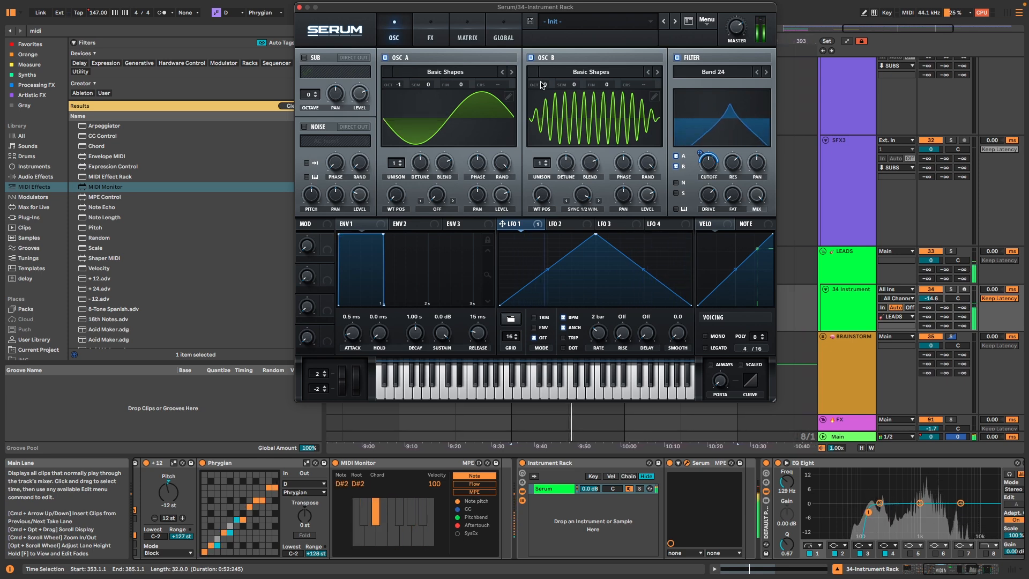
{"action": "left_click_drag", "start_coordinate": [541, 87], "coordinate": [545, 74]}
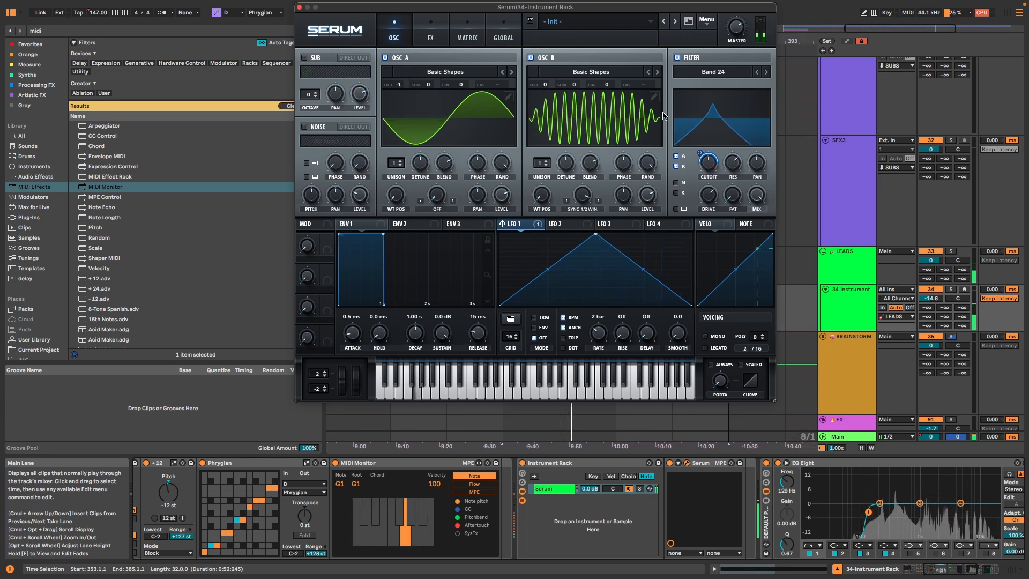
{"action": "mouse_move", "coordinate": [397, 86]}
{"action": "left_mouse_down"}
{"action": "mouse_move", "coordinate": [398, 100]}
{"action": "mouse_move", "coordinate": [403, 71]}
{"action": "mouse_move", "coordinate": [400, 87]}
{"action": "left_mouse_up"}
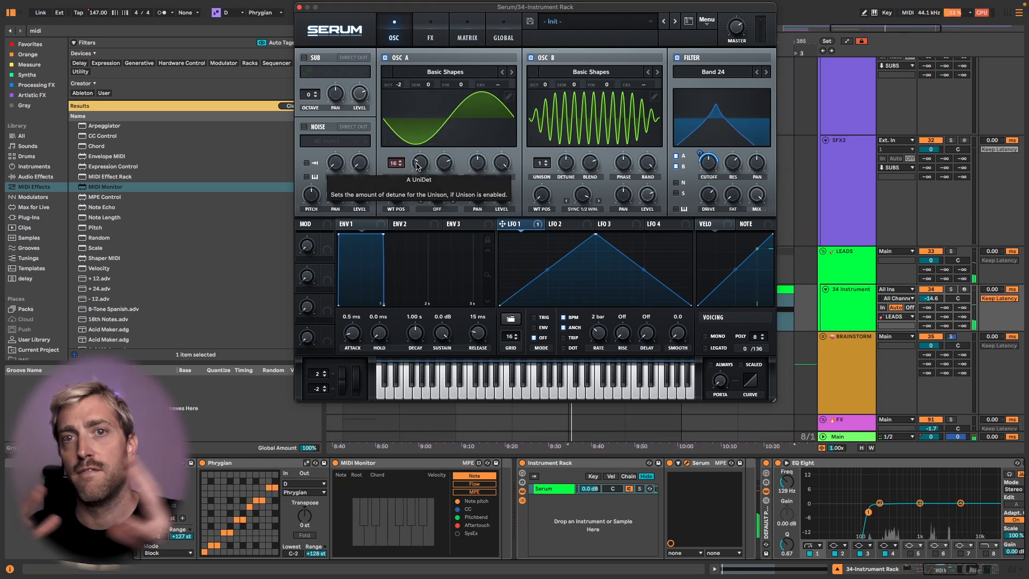
- Give oscillator A 16 unison voices and modulate its detune with LFO 2 by about 81 at a 1/2 rate
{"action": "left_click_drag", "start_coordinate": [417, 166], "coordinate": [428, 201]}
{"action": "left_click_drag", "start_coordinate": [415, 164], "coordinate": [417, 162]}
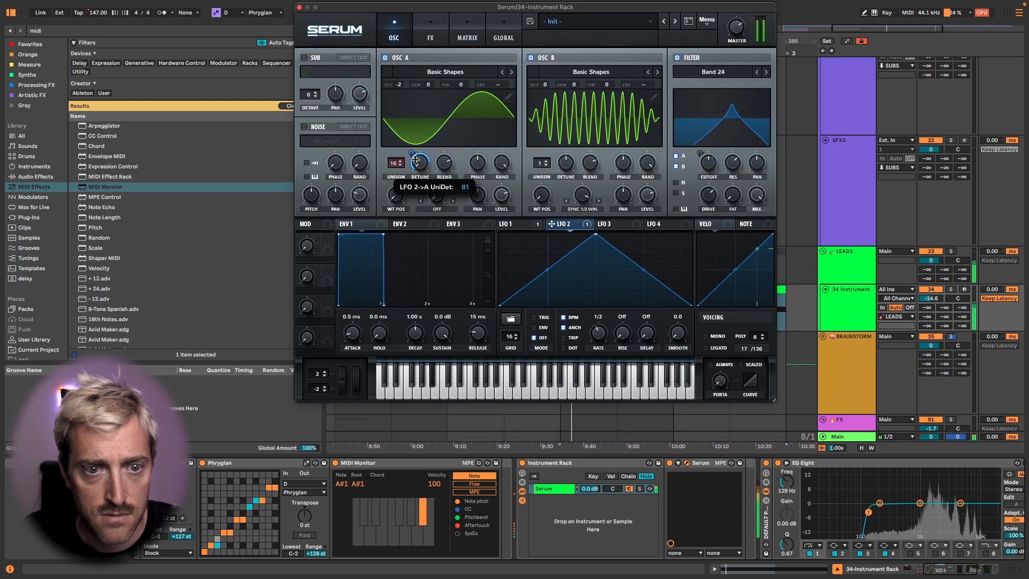
{"action": "left_click_drag", "start_coordinate": [541, 163], "coordinate": [548, 140]}
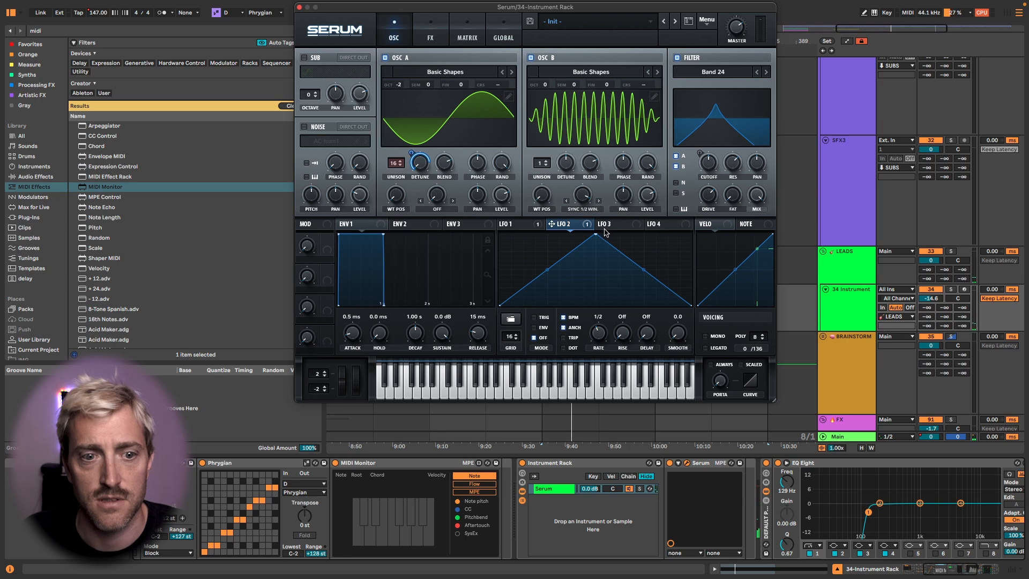
- Shape Env 1 into a pluck with 0.1 ms attack, 603 ms decay, no sustain and 216 ms release
{"action": "left_click_drag", "start_coordinate": [383, 234], "coordinate": [362, 355]}
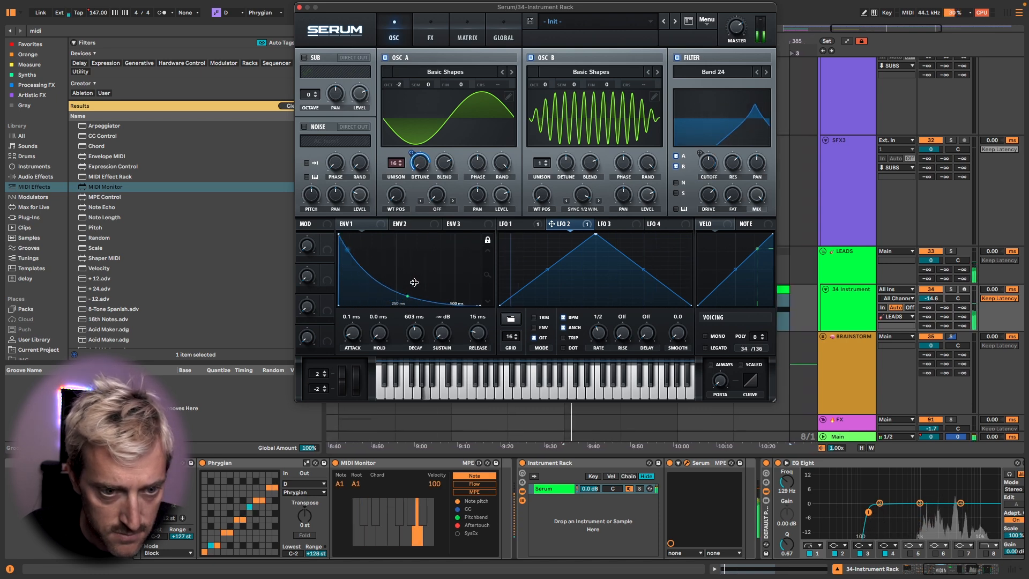
{"action": "mouse_move", "coordinate": [470, 334]}
{"action": "left_mouse_down"}
{"action": "mouse_move", "coordinate": [478, 319]}
{"action": "mouse_move", "coordinate": [482, 335]}
{"action": "left_mouse_up"}
- Modulate Env 1's release with NoteOn Rand1 and set the base release to 7.0 ms while listening
{"action": "right_click", "coordinate": [482, 335]}
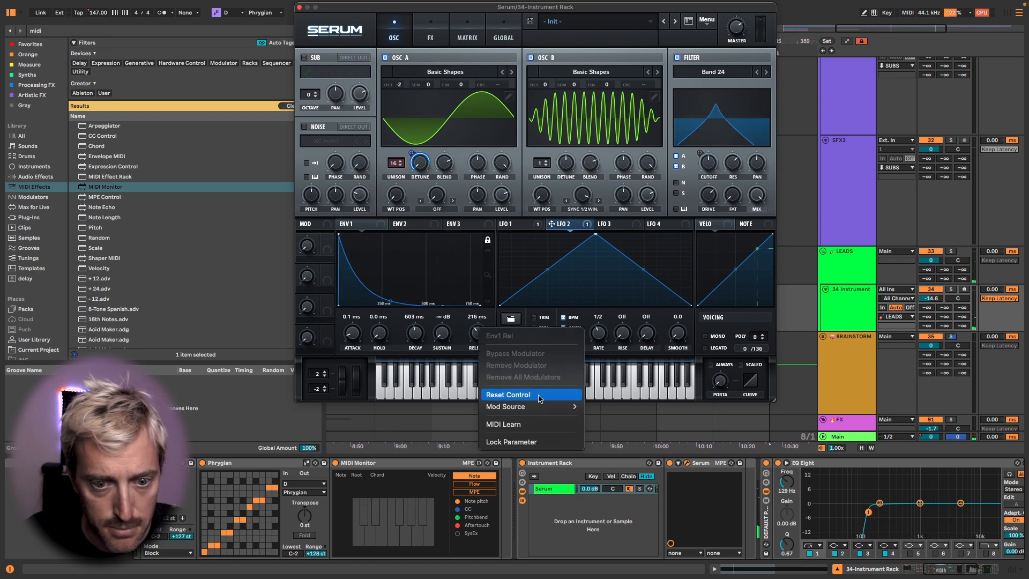
{"action": "mouse_move", "coordinate": [547, 406]}
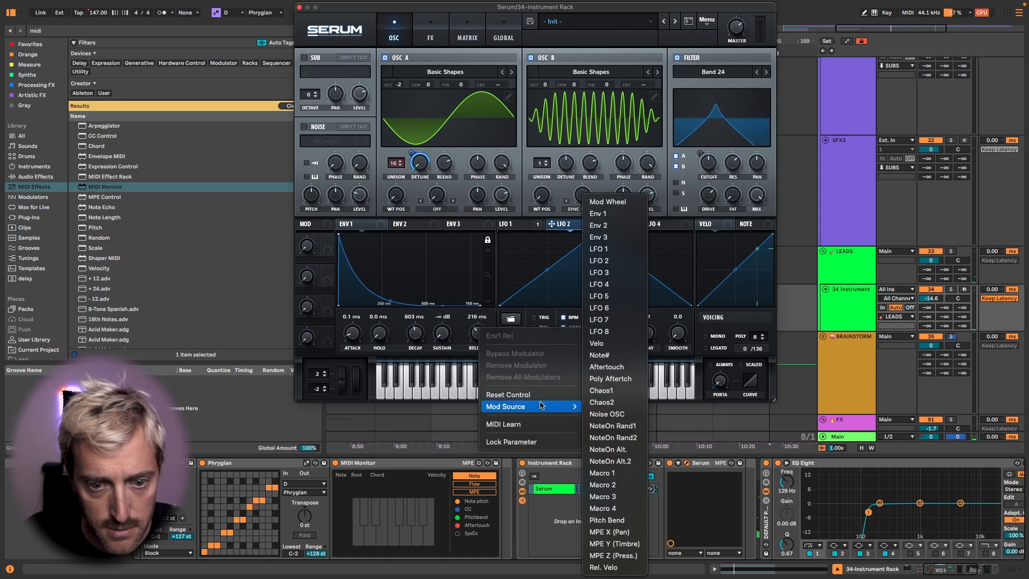
{"action": "left_click", "coordinate": [621, 429]}
{"action": "key", "text": "space"}
{"action": "mouse_move", "coordinate": [476, 333]}
{"action": "left_mouse_down"}
{"action": "mouse_move", "coordinate": [471, 357]}
{"action": "mouse_move", "coordinate": [481, 337]}
{"action": "left_mouse_up"}
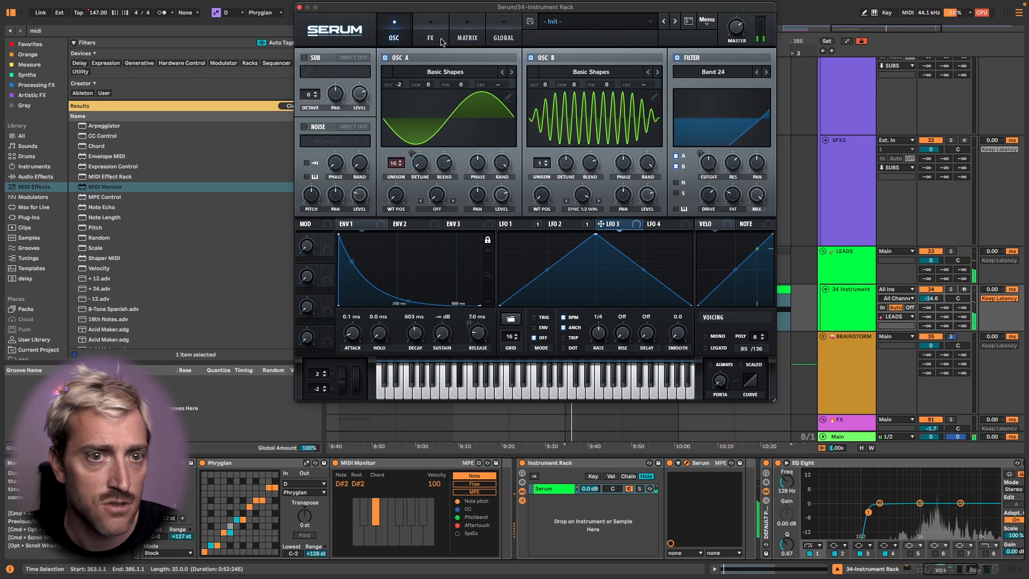
{"action": "key", "text": "space"}
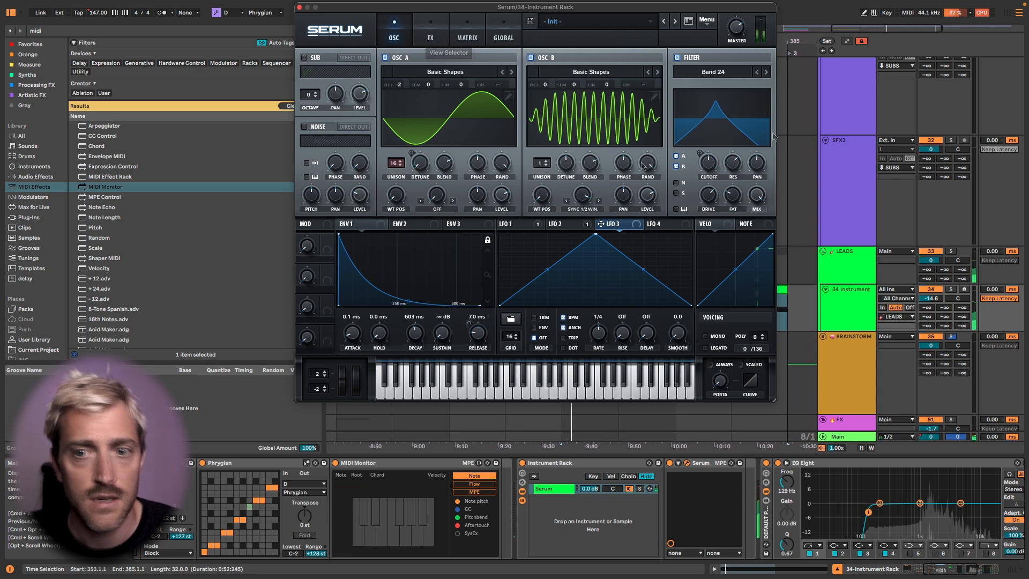
- Set the amount of the NoteOn Rand1 to filter cutoff modulation to 32 in the modulation matrix
{"action": "left_click", "coordinate": [457, 32]}
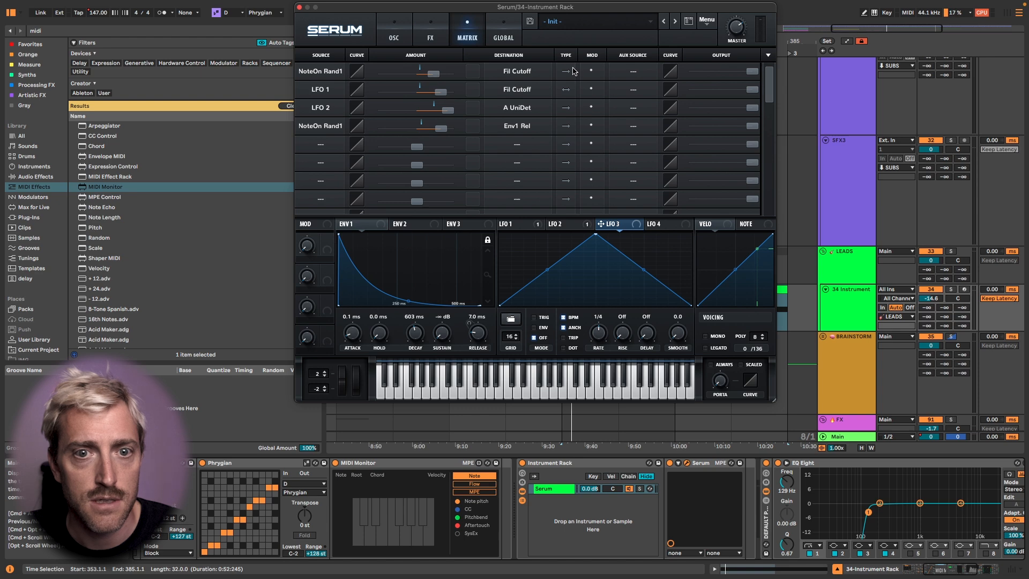
{"action": "left_click_drag", "start_coordinate": [436, 76], "coordinate": [430, 76]}
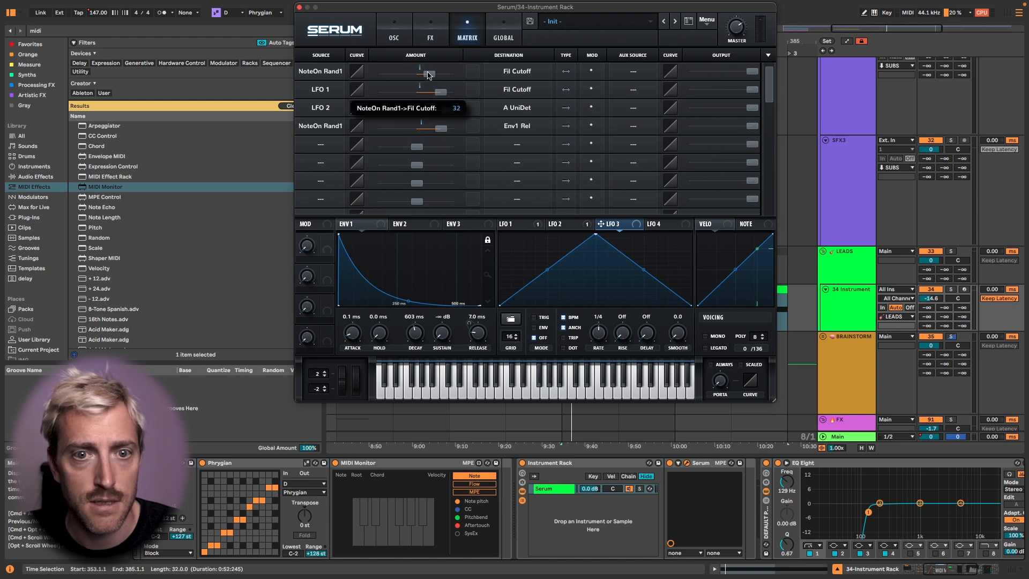
- Reduce the LFO 1 to filter cutoff amount and raise the NoteOn Rand1 to filter cutoff amount to 41 while listening
{"action": "left_click_drag", "start_coordinate": [438, 92], "coordinate": [429, 95]}
{"action": "key", "text": "space"}
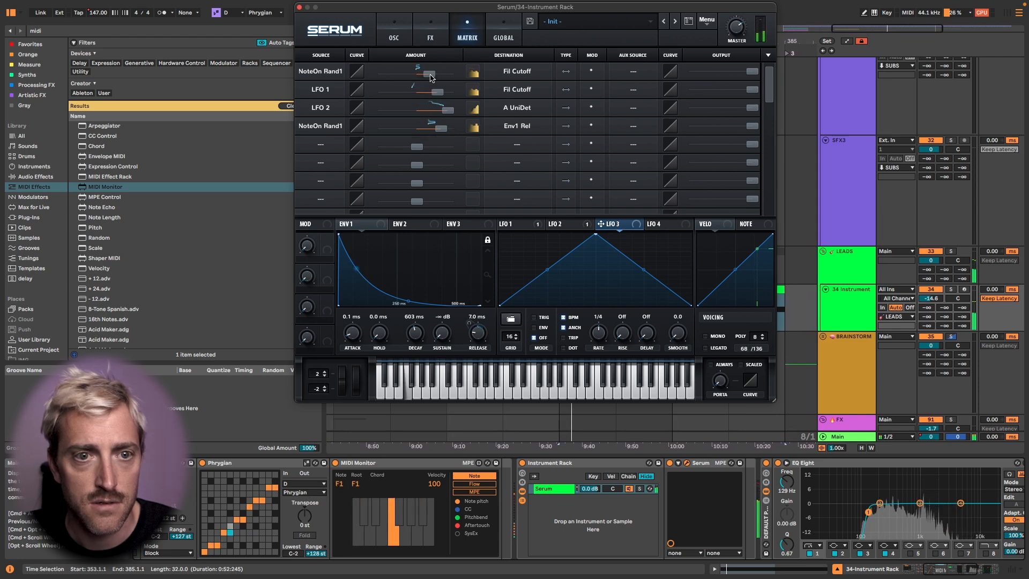
{"action": "scroll", "coordinate": [431, 77], "scroll_direction": "up", "scroll_amount": 7}
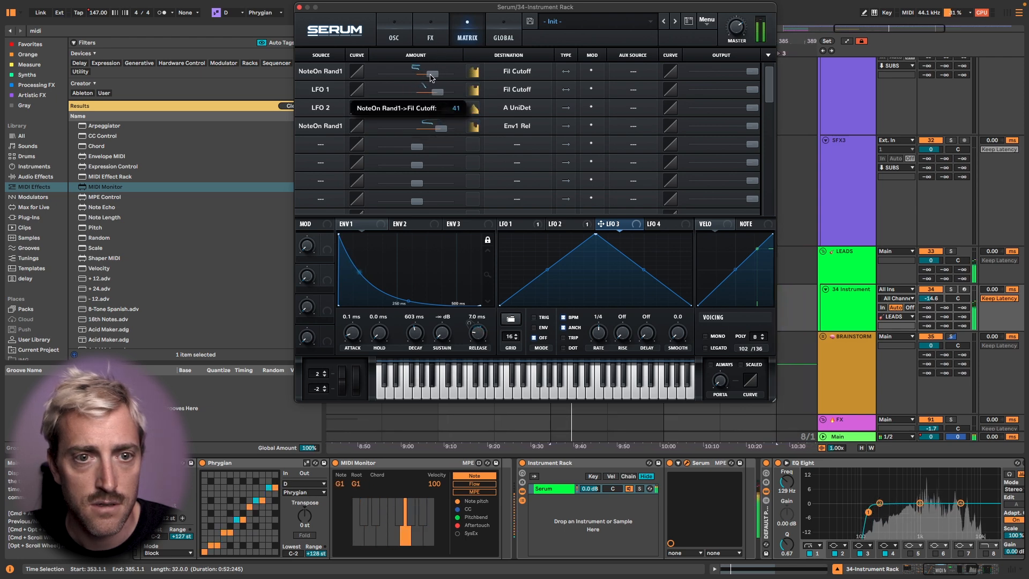
- Enable the Hyper/Dimension and Distortion effects, with the distortion in Downsample mode, and adjust the distortion's drive
{"action": "left_click", "coordinate": [428, 37]}
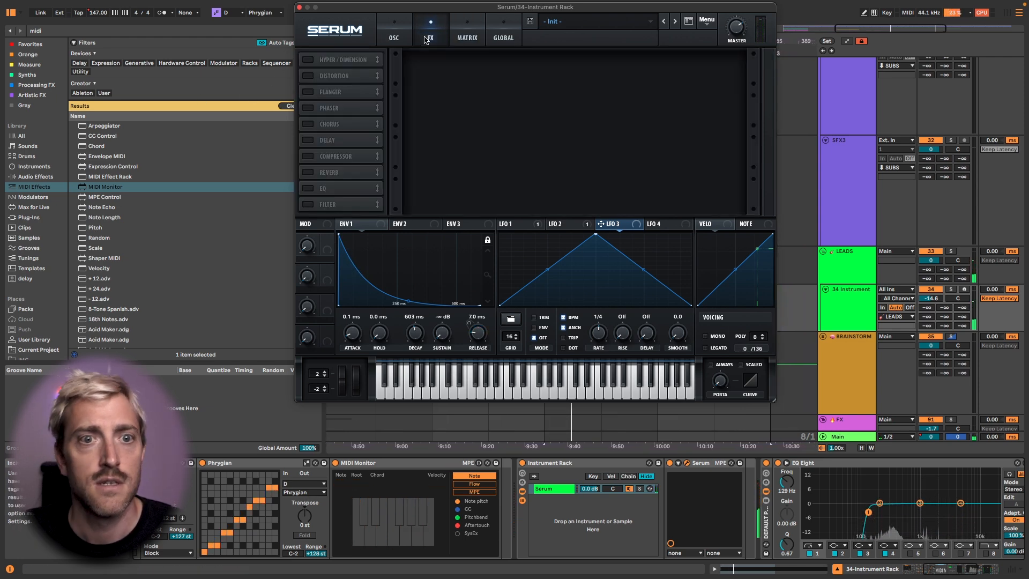
{"action": "left_click", "coordinate": [308, 60]}
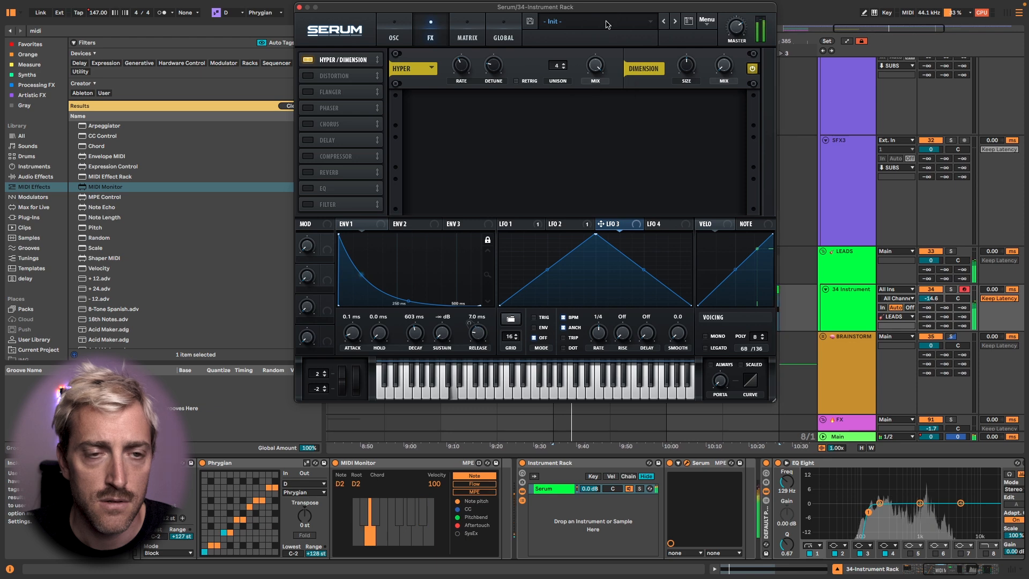
{"action": "left_click", "coordinate": [318, 76]}
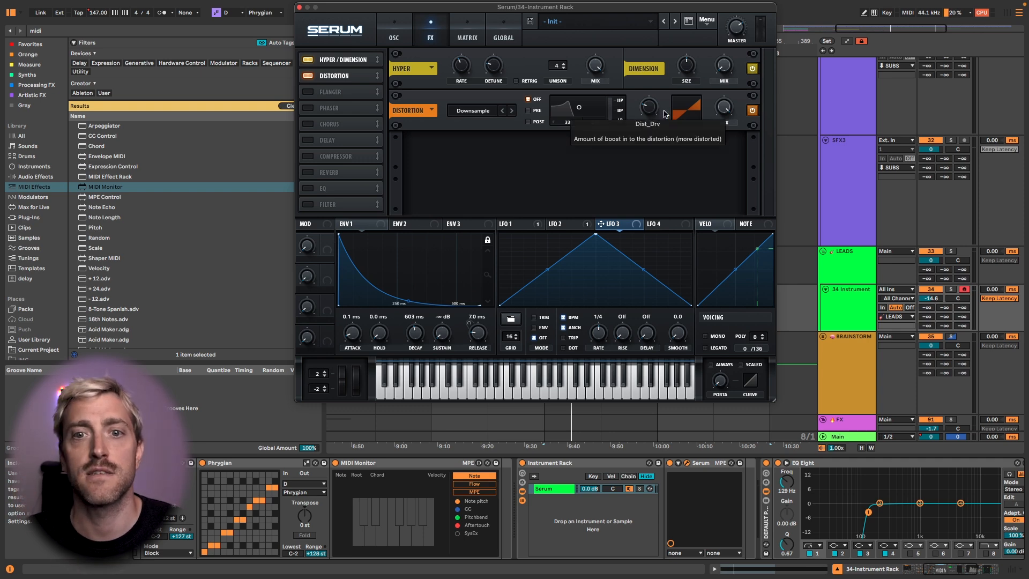
{"action": "key", "text": "space"}
{"action": "left_click_drag", "start_coordinate": [657, 103], "coordinate": [682, 71]}
- Modulate the distortion drive with Chaos1 and run Chaos 1 as a BPM-synced mono sample-and-hold at a 1/16 rate
{"action": "right_click", "coordinate": [658, 112]}
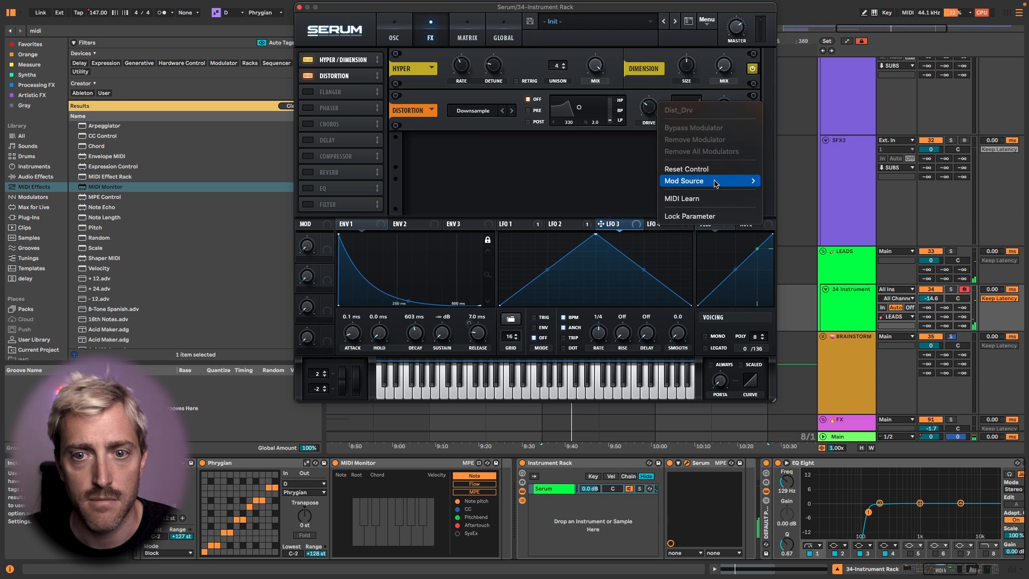
{"action": "mouse_move", "coordinate": [717, 181]}
{"action": "left_click", "coordinate": [796, 378]}
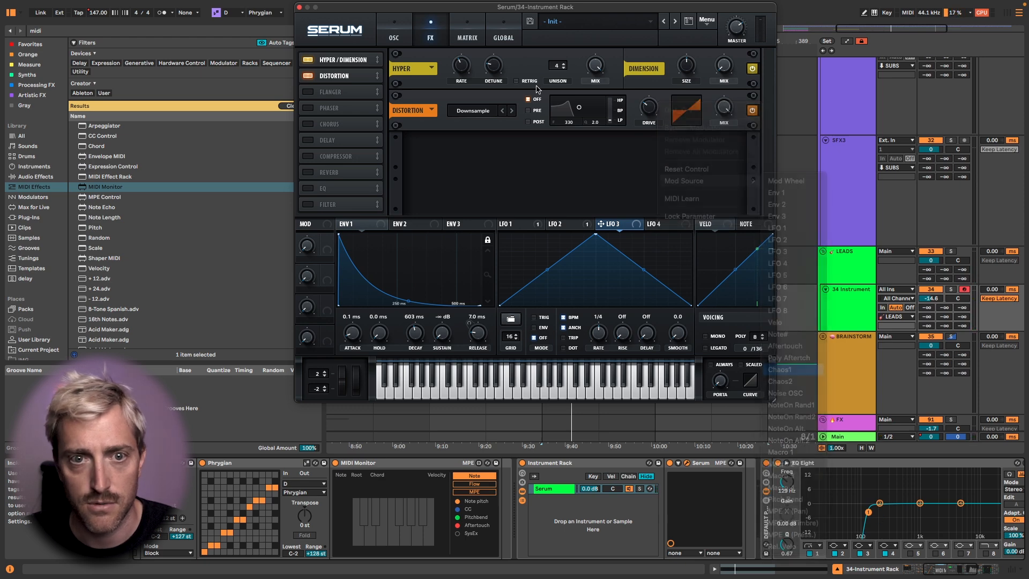
{"action": "left_click", "coordinate": [503, 32]}
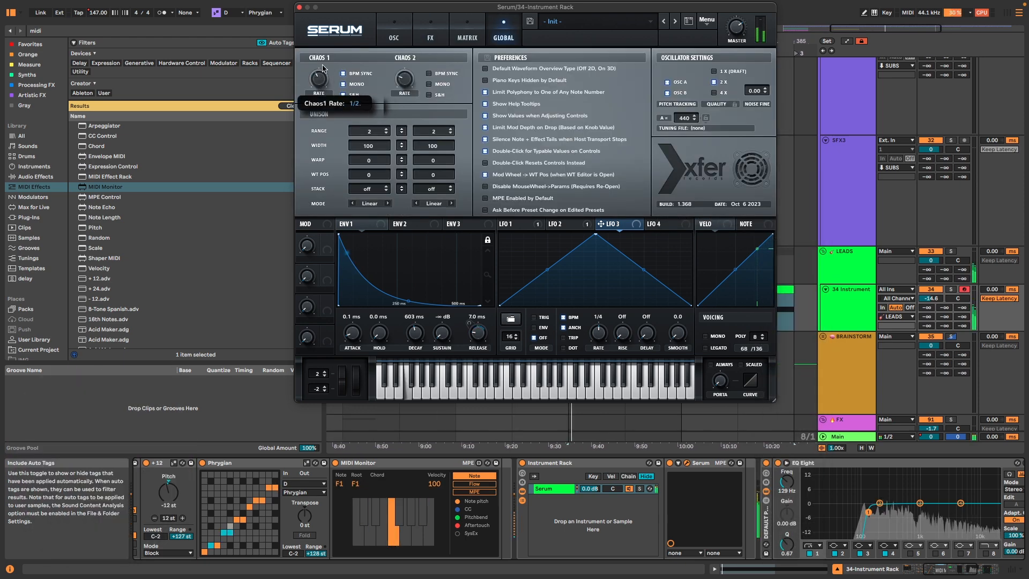
{"action": "left_click_drag", "start_coordinate": [332, 58], "coordinate": [339, 51]}
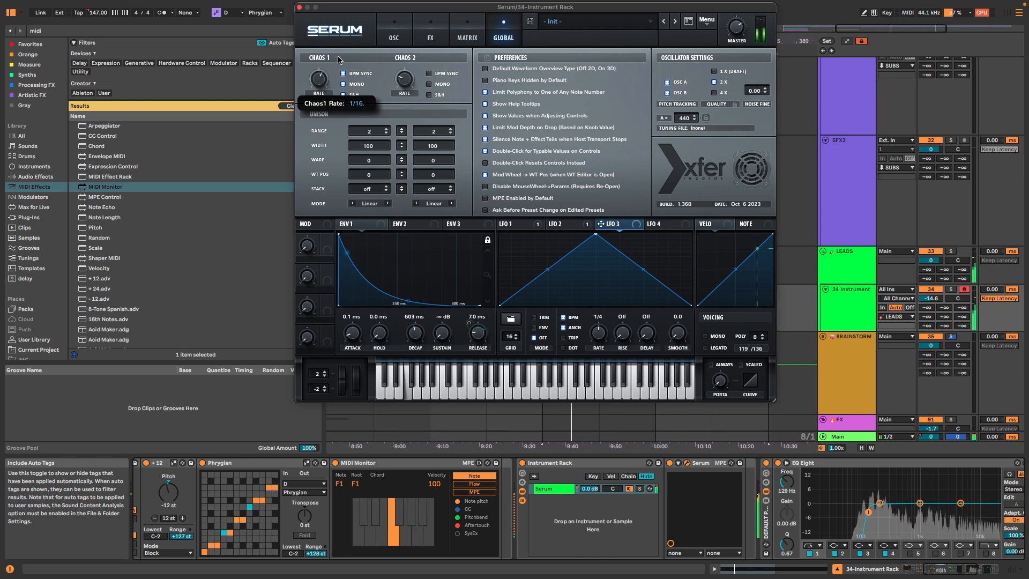
- Set the amount of the Chaos1 to distortion drive modulation to 34 in the modulation matrix
{"action": "left_click", "coordinate": [399, 37]}
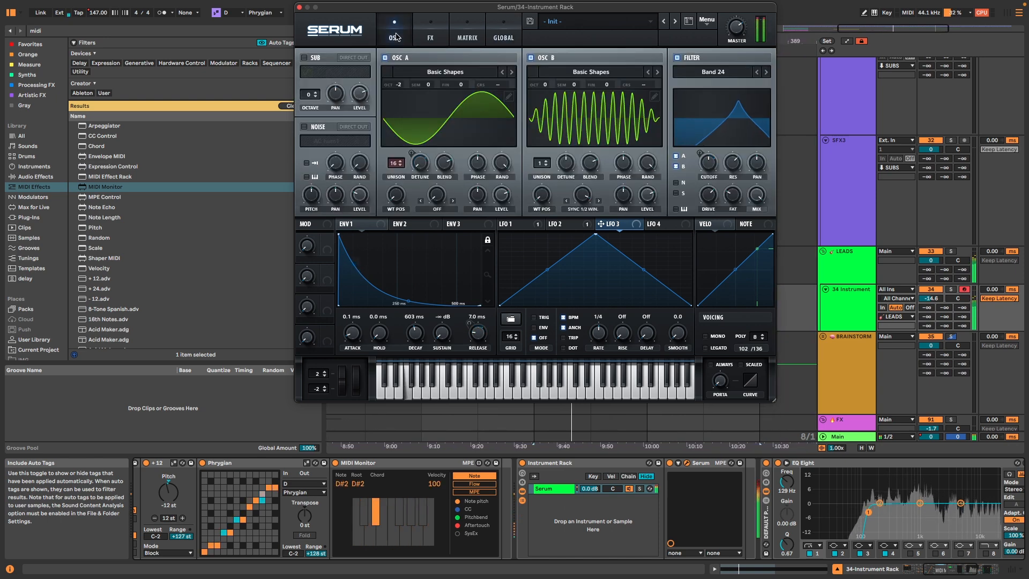
{"action": "left_click", "coordinate": [431, 37]}
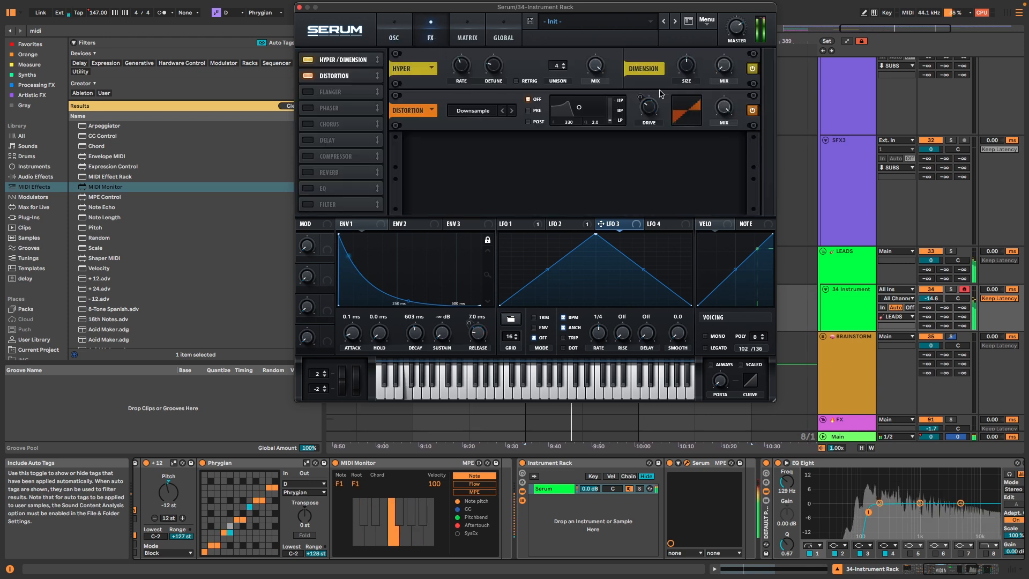
{"action": "left_click", "coordinate": [460, 30]}
{"action": "mouse_move", "coordinate": [425, 149]}
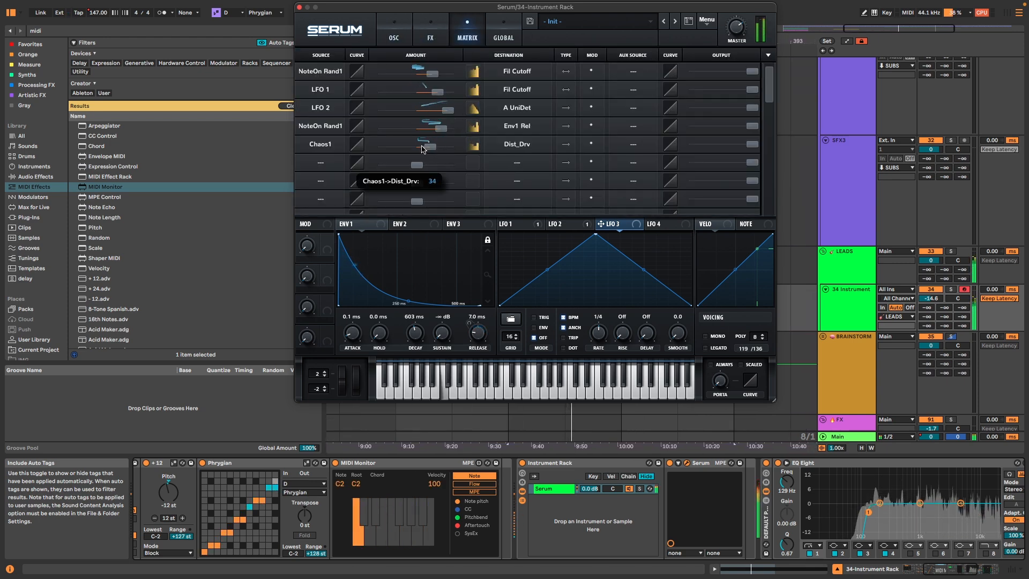
- Adjust the main filter's fat amount and modulate its resonance with LFO 1, tuning the modulation depth by ear
{"action": "left_click", "coordinate": [396, 42]}
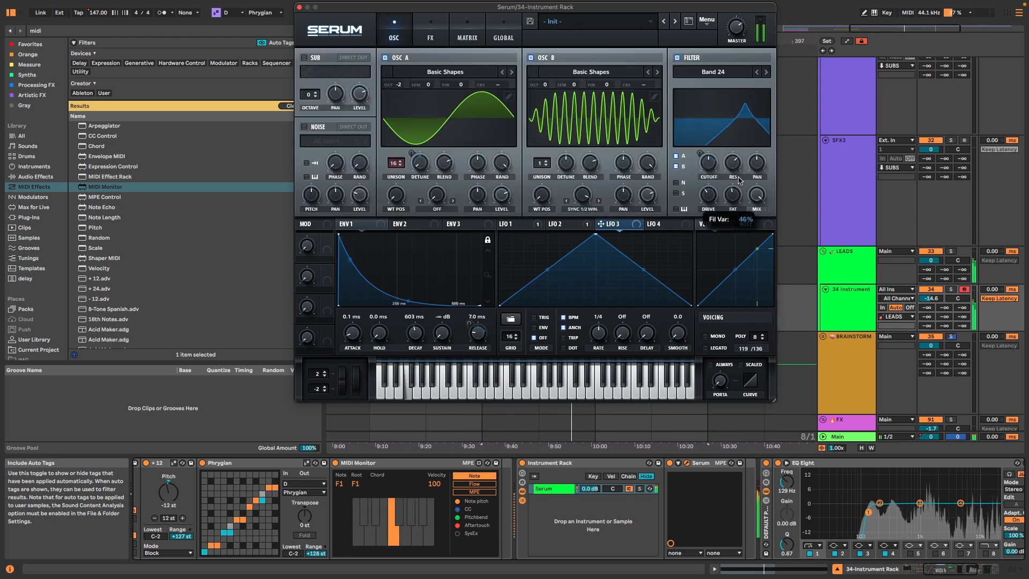
{"action": "left_click_drag", "start_coordinate": [751, 136], "coordinate": [715, 193]}
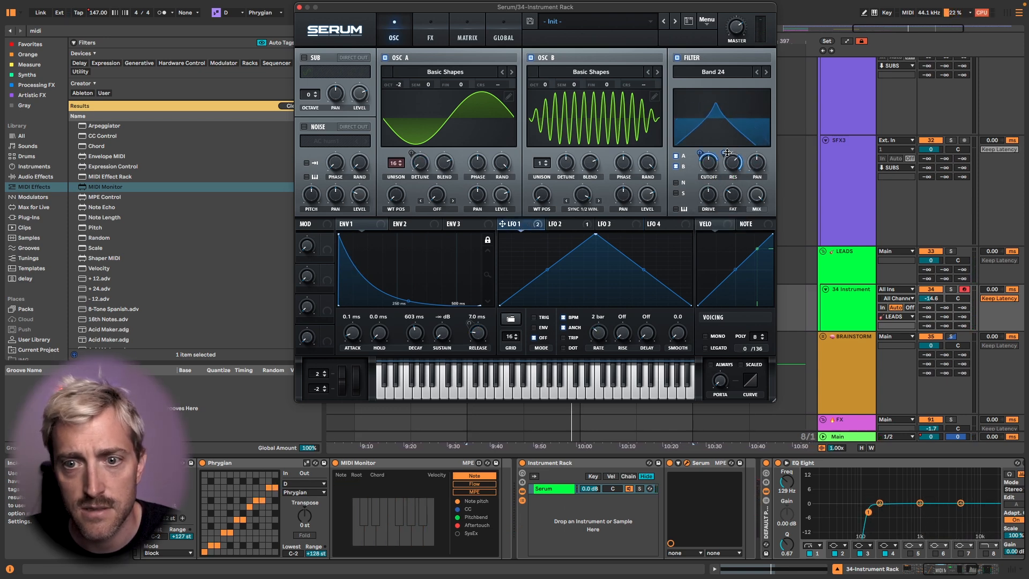
{"action": "left_click_drag", "start_coordinate": [728, 152], "coordinate": [725, 191]}
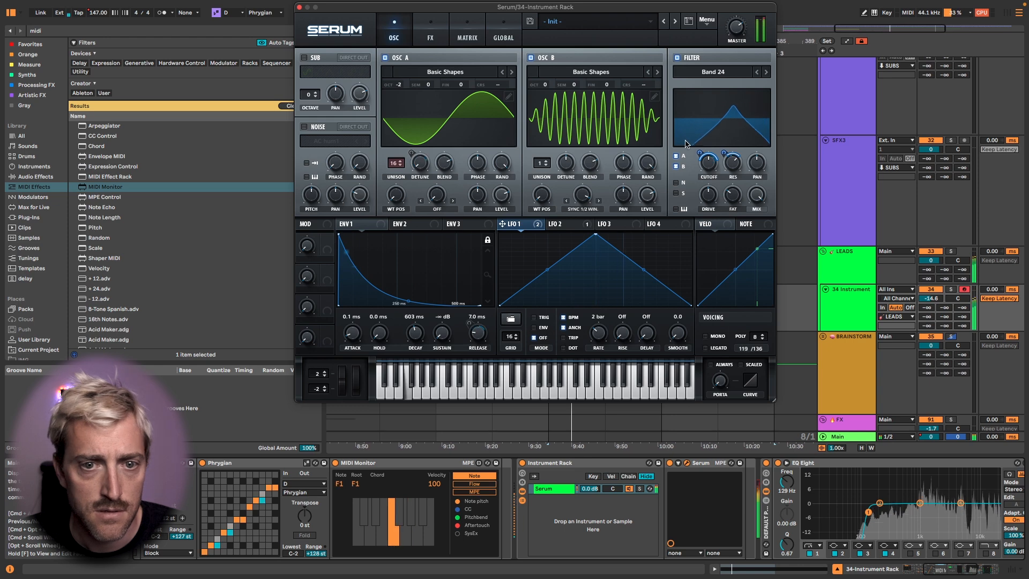
- Enable the FX filter ahead of the reverb, set its type to Cmb + and its cutoff to about 483 Hz
{"action": "left_click", "coordinate": [430, 32]}
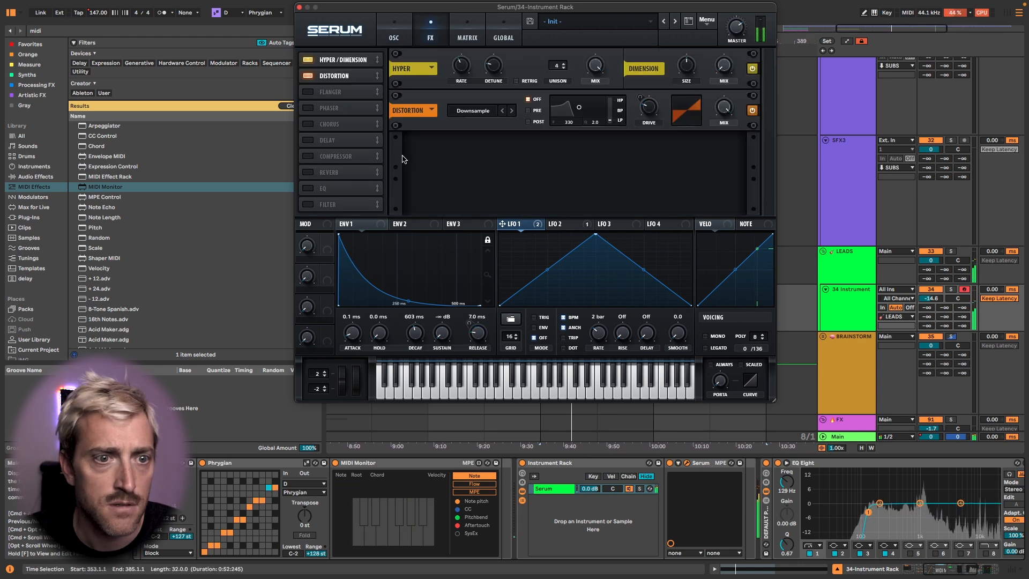
{"action": "left_click", "coordinate": [309, 204]}
{"action": "left_click_drag", "start_coordinate": [339, 207], "coordinate": [349, 172]}
{"action": "left_click", "coordinate": [473, 154]}
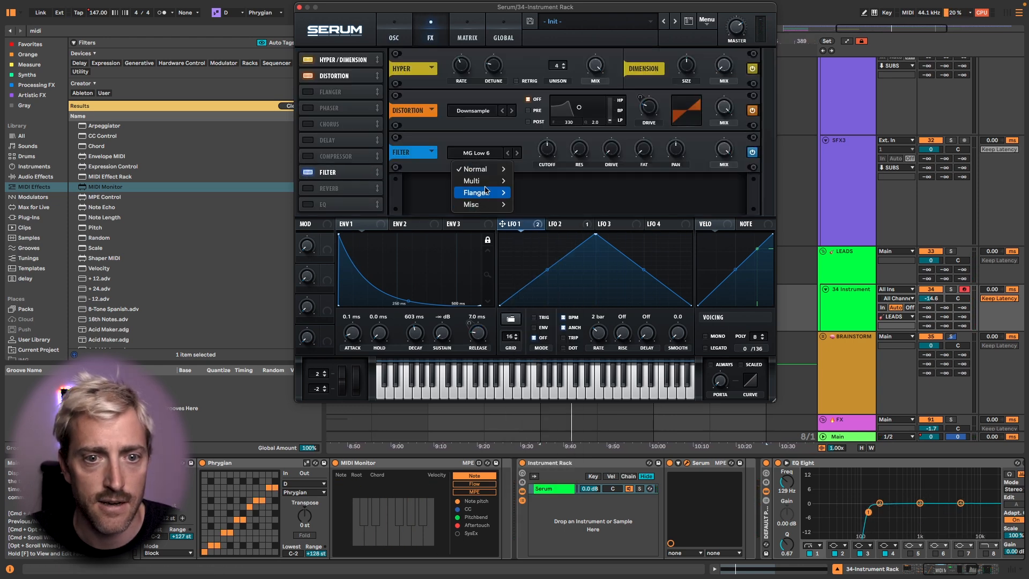
{"action": "mouse_move", "coordinate": [485, 195]}
{"action": "left_click", "coordinate": [549, 194]}
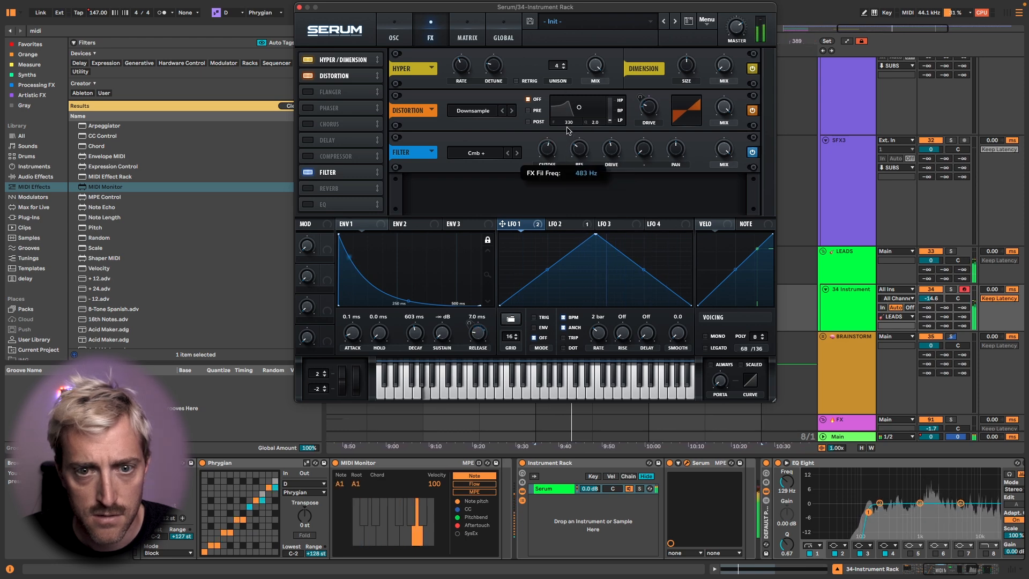
- Modulate the FX filter's cutoff with Chaos2, and set Chaos 2 to BPM-synced sample-and-hold with an adjusted rate
{"action": "right_click", "coordinate": [551, 146]}
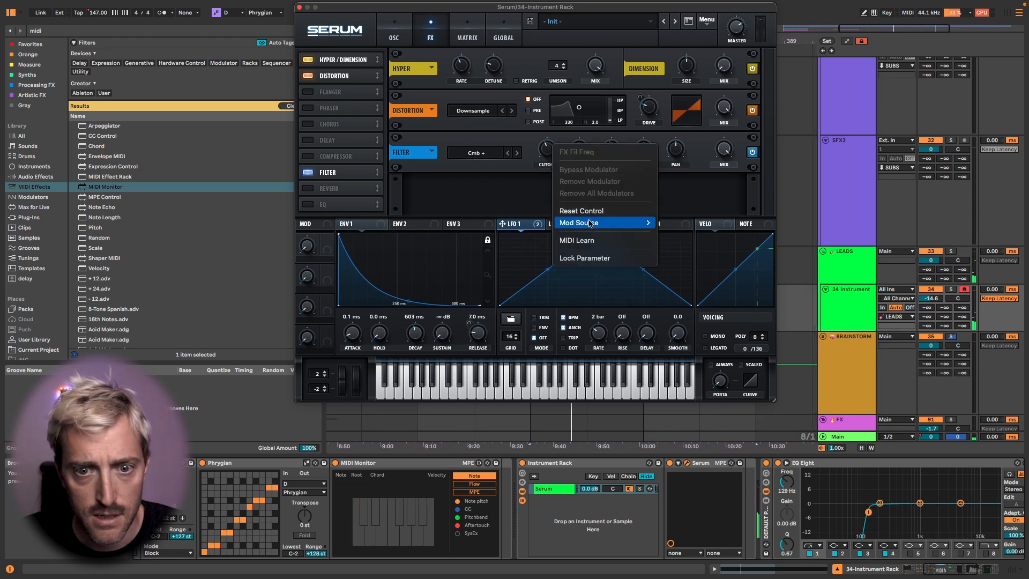
{"action": "mouse_move", "coordinate": [590, 223]}
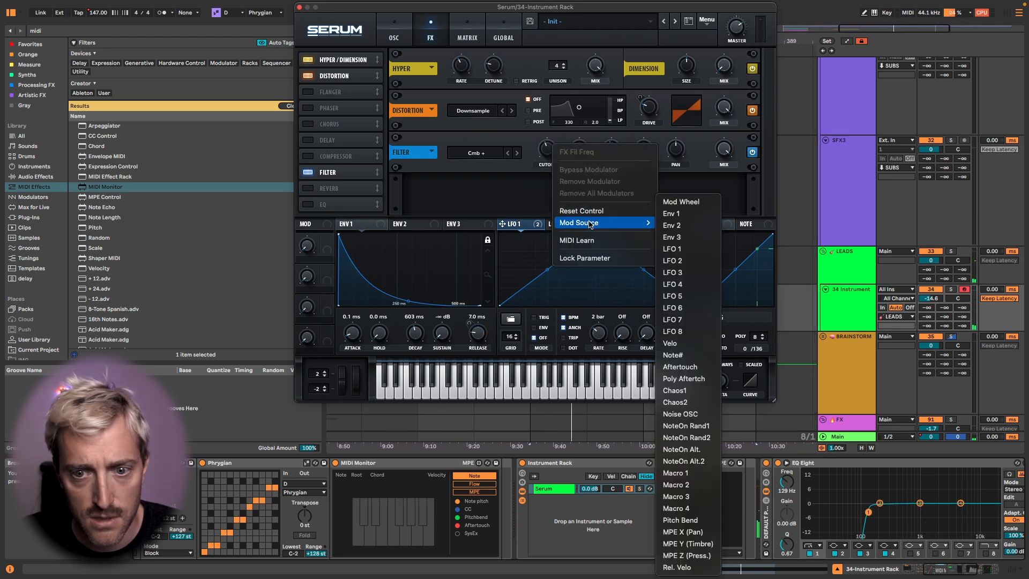
{"action": "left_click", "coordinate": [691, 402]}
{"action": "left_click", "coordinate": [466, 39]}
{"action": "left_click", "coordinate": [507, 45]}
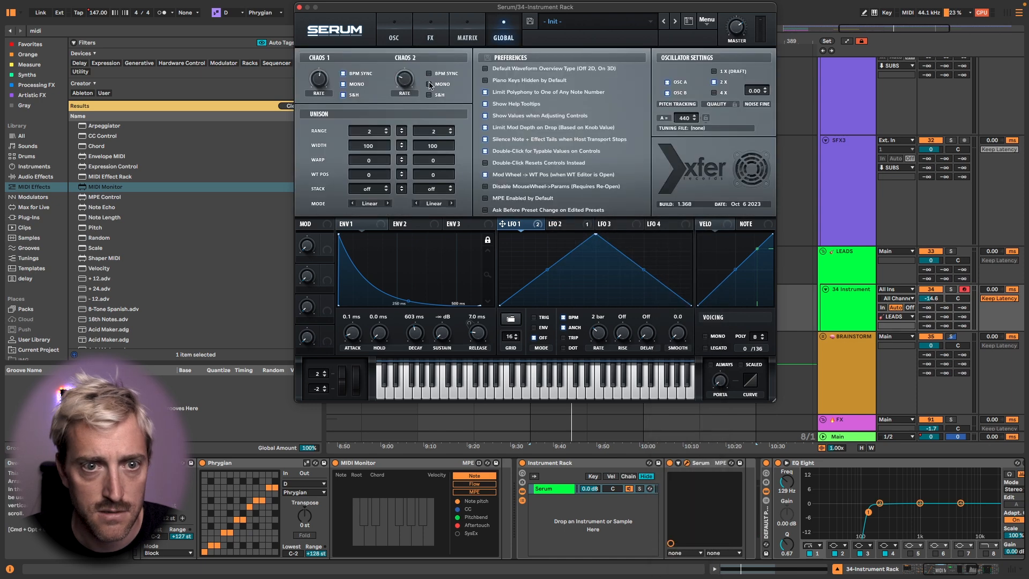
{"action": "left_click", "coordinate": [429, 74]}
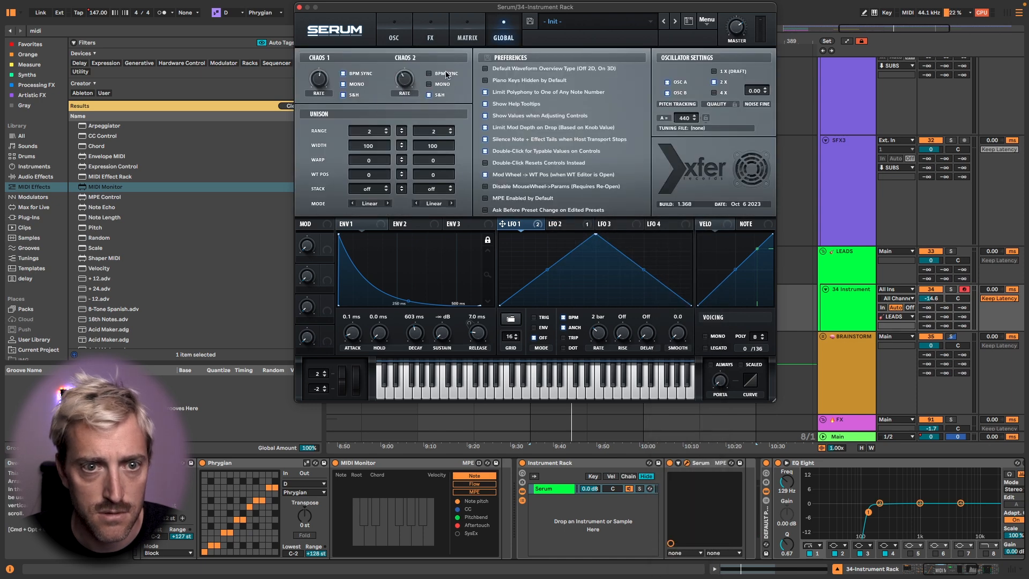
{"action": "left_click_drag", "start_coordinate": [406, 87], "coordinate": [410, 76]}
{"action": "key", "text": "space"}
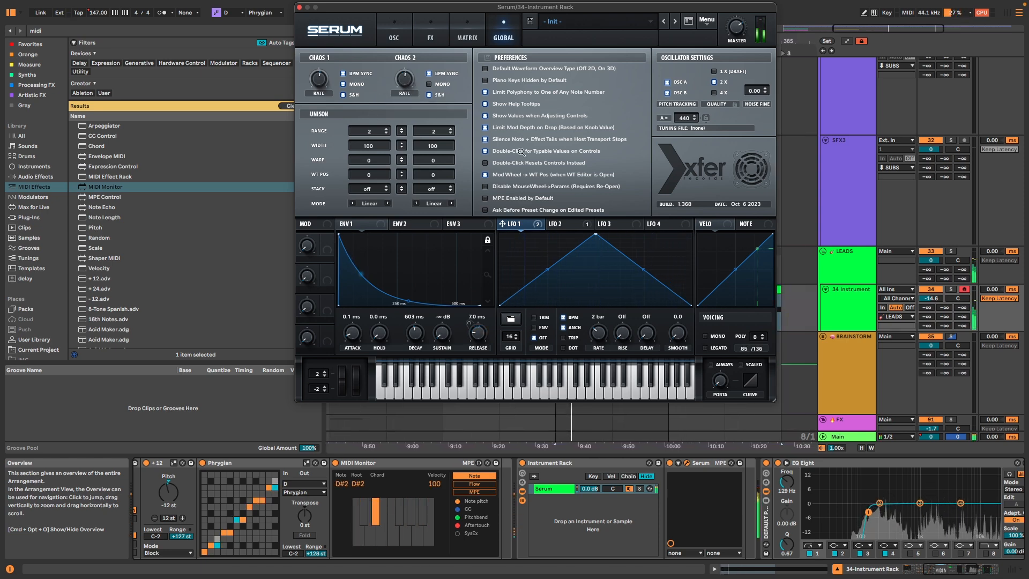
- Modulate oscillator B's warp with LFO 3 and run that LFO without BPM sync at 0.07 Hz
{"action": "left_click", "coordinate": [394, 34]}
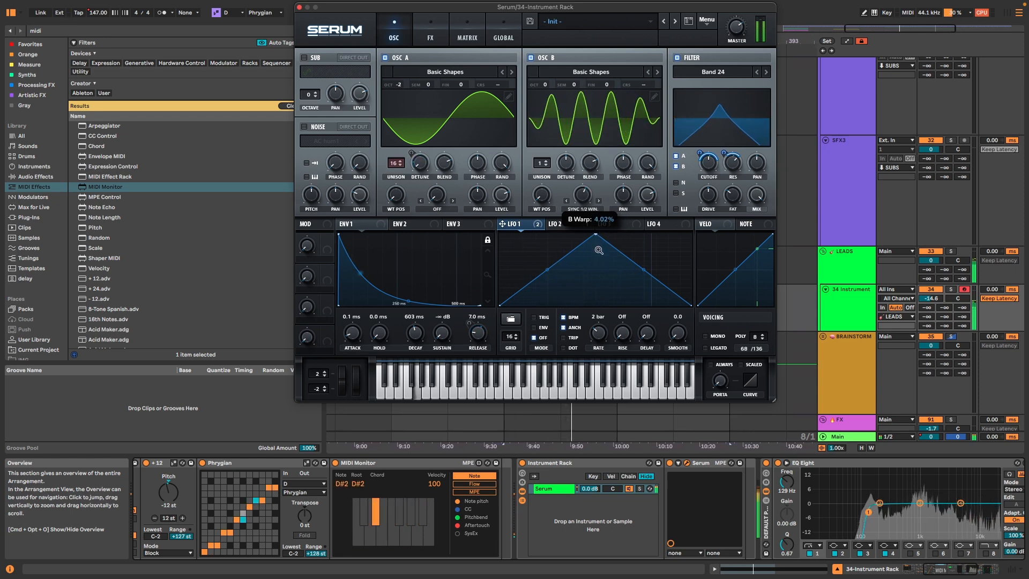
{"action": "left_click", "coordinate": [611, 224]}
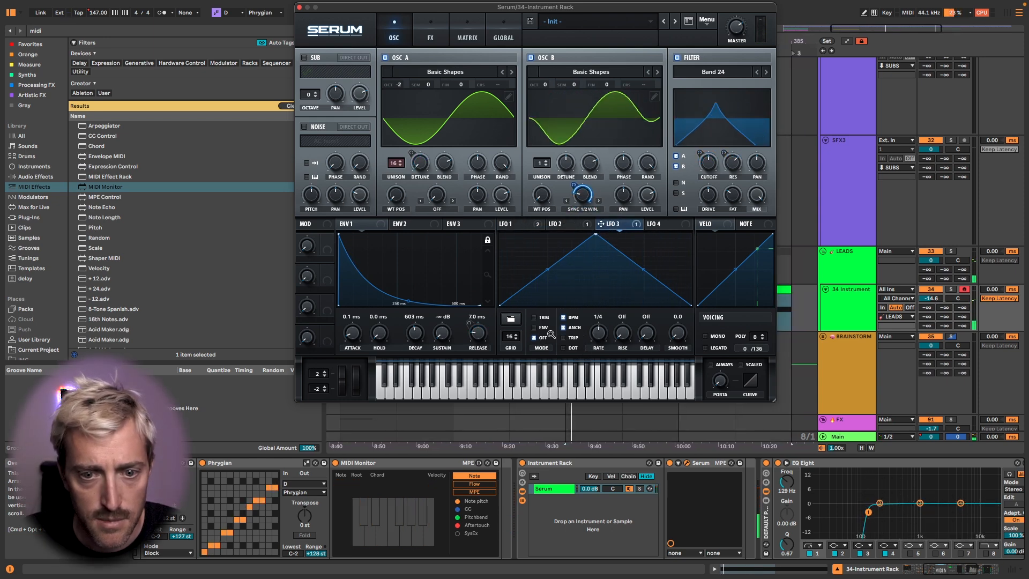
{"action": "left_click_drag", "start_coordinate": [601, 332], "coordinate": [596, 365]}
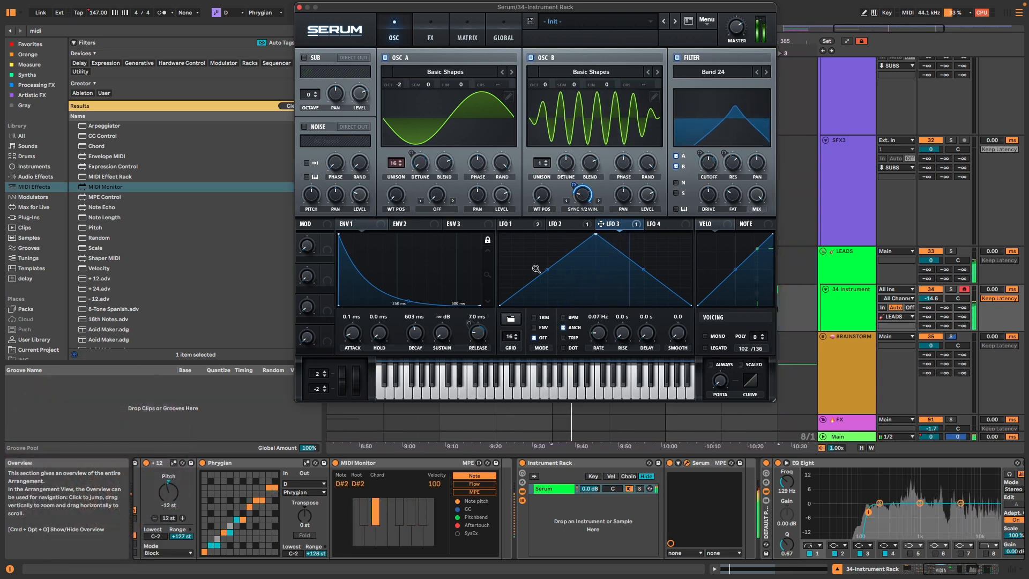
{"action": "mouse_move", "coordinate": [709, 181]}
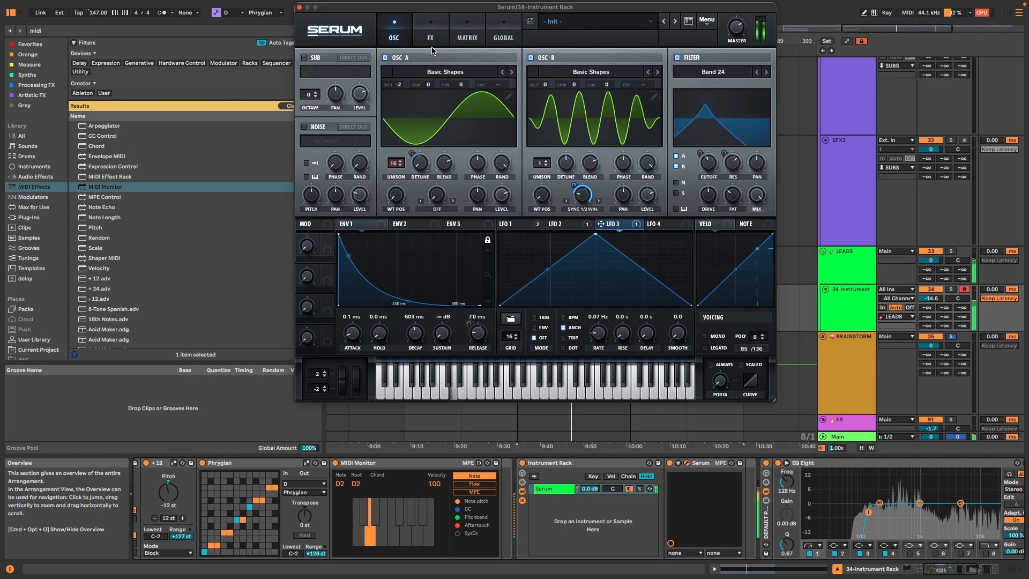
- Add a ping-pong delay after the FX filter with dotted 1/8 left and 1/8 right times, a narrowed filter, adjusted feedback and 50% mix
{"action": "left_click", "coordinate": [431, 31]}
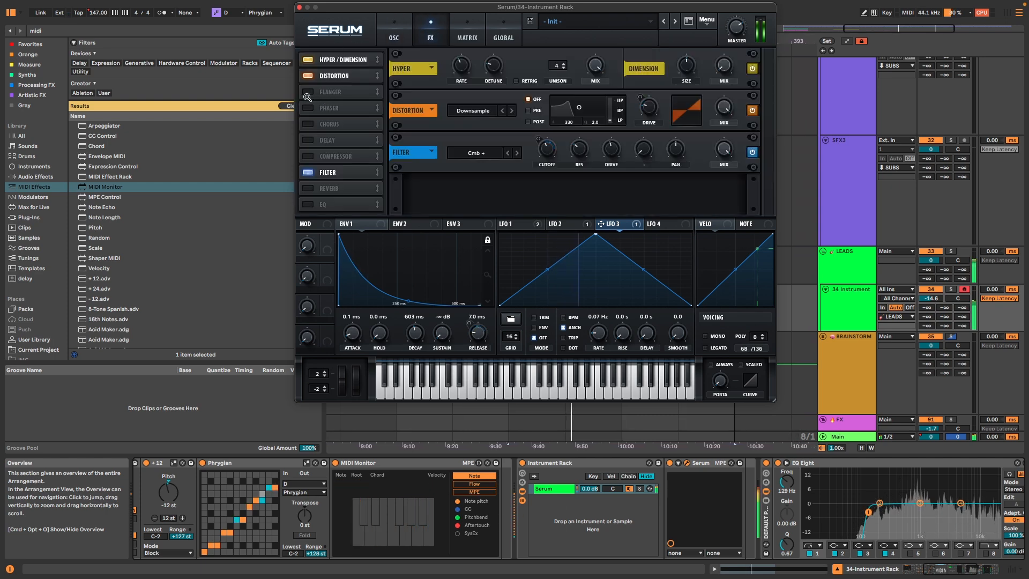
{"action": "left_click", "coordinate": [310, 141]}
{"action": "left_click_drag", "start_coordinate": [326, 140], "coordinate": [329, 173]}
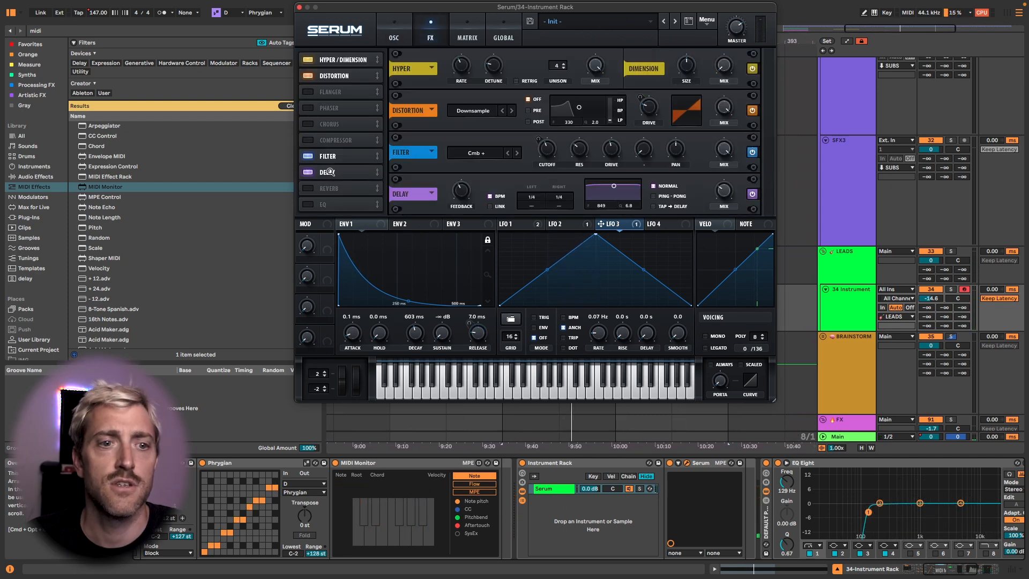
{"action": "left_click_drag", "start_coordinate": [532, 197], "coordinate": [611, 201]}
{"action": "key", "text": "space"}
{"action": "left_click", "coordinate": [667, 197]}
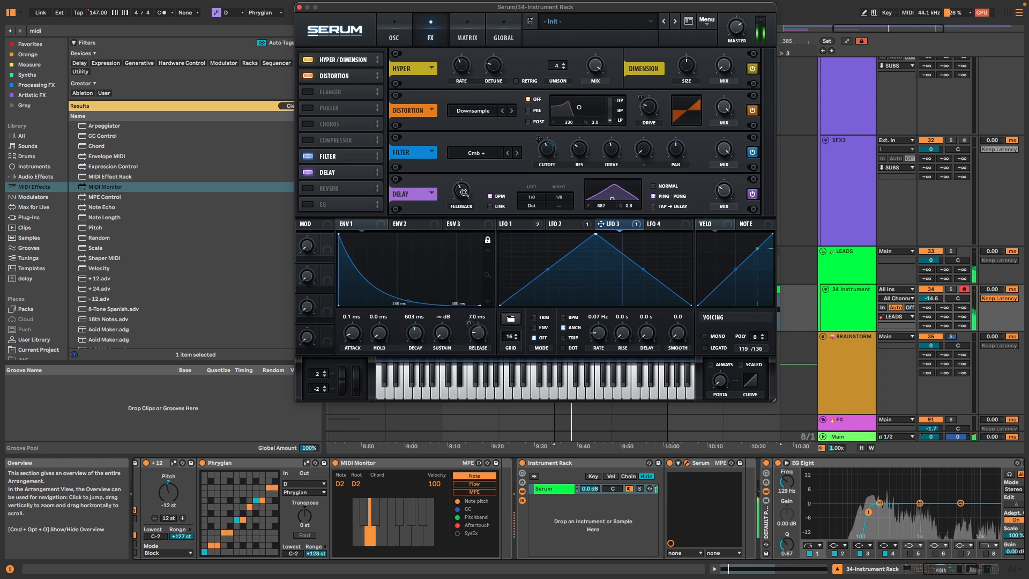
{"action": "left_click_drag", "start_coordinate": [463, 198], "coordinate": [460, 208]}
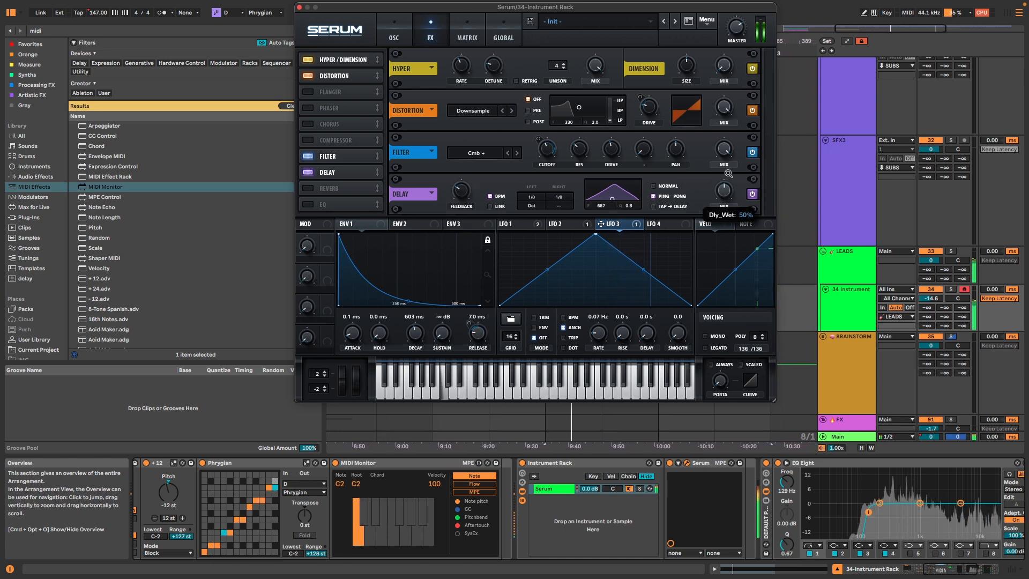
- Enable the reverb in Hall mode after the delay and adjust its size while listening
{"action": "left_click", "coordinate": [314, 190]}
{"action": "scroll", "coordinate": [561, 209], "scroll_direction": "down", "scroll_amount": 1}
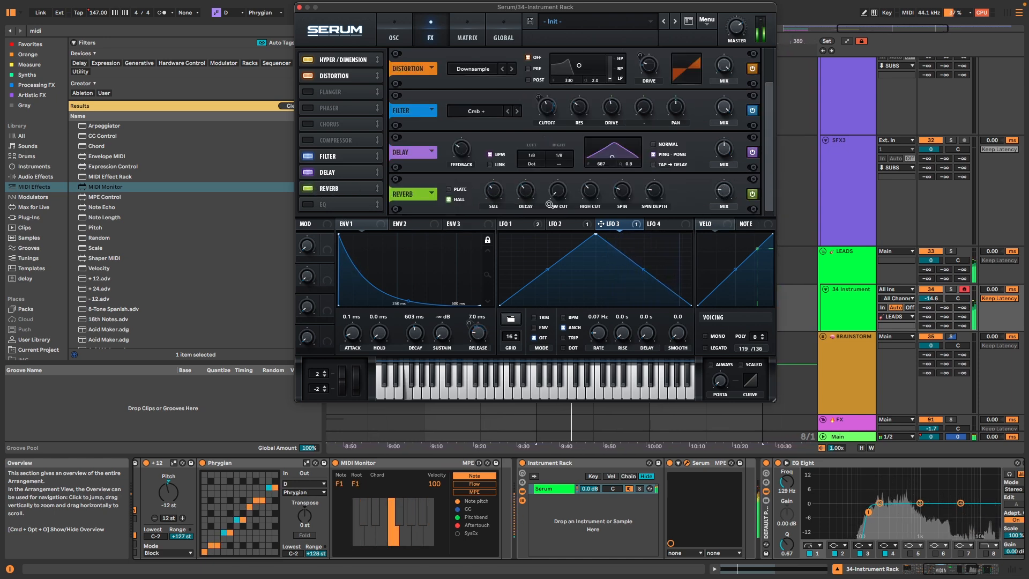
{"action": "left_click_drag", "start_coordinate": [498, 195], "coordinate": [505, 178]}
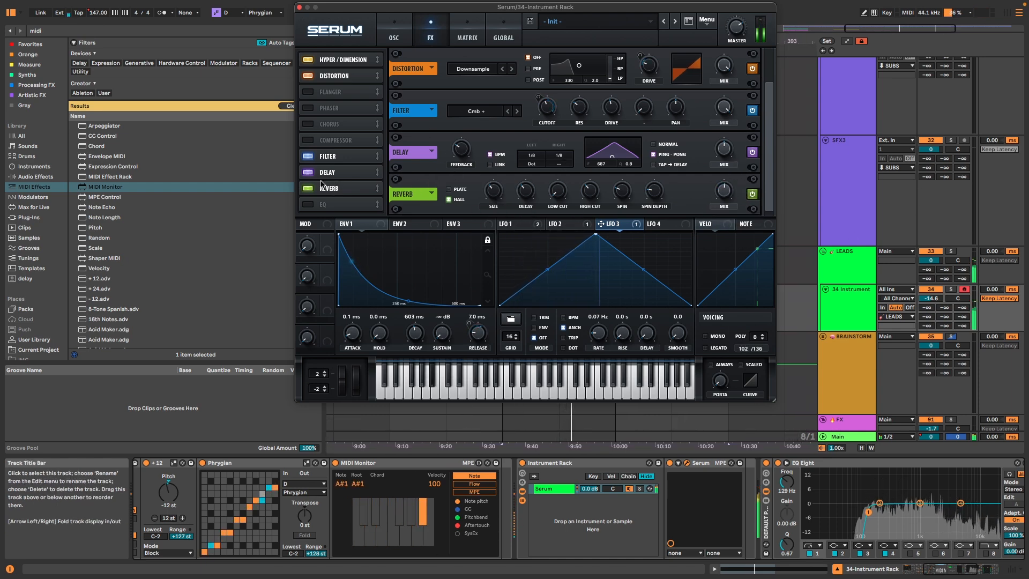
- Enable the compressor after the reverb with a threshold of about -10.1 dB, an adjusted attack and a gain of about 3.7 dB
{"action": "left_click", "coordinate": [308, 140]}
{"action": "left_click_drag", "start_coordinate": [333, 134], "coordinate": [339, 197]}
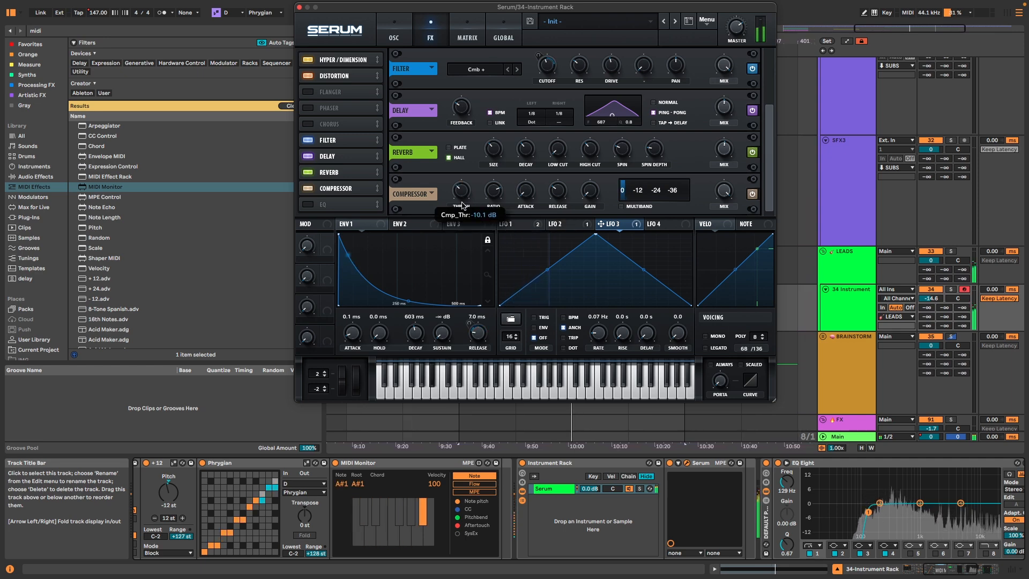
{"action": "left_click_drag", "start_coordinate": [513, 192], "coordinate": [511, 208]}
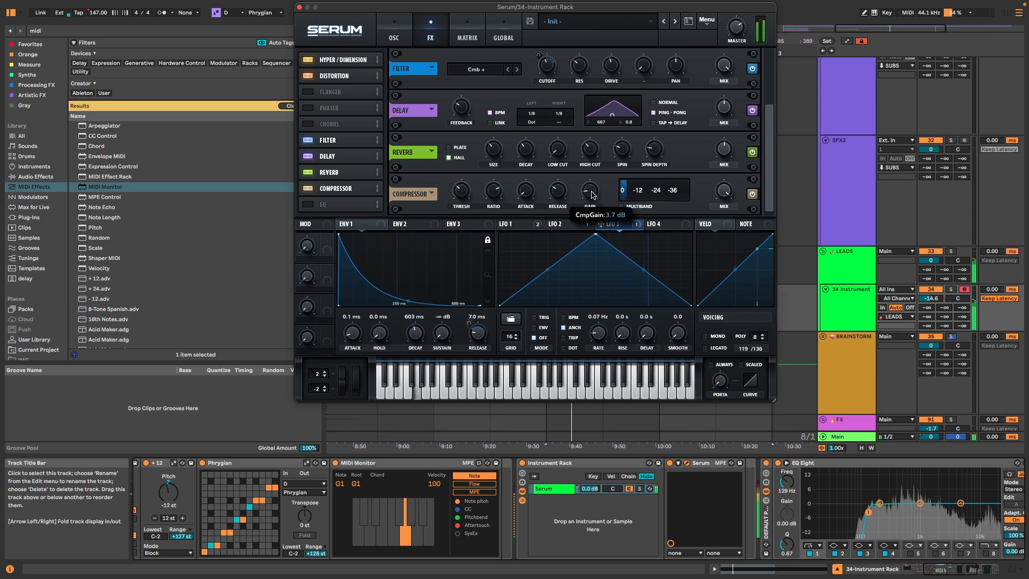
- Place and enable the EQ before the FX filter, with a low cut, a high cut, adjusted frequencies and a high-band Q of about 57%
{"action": "left_click_drag", "start_coordinate": [369, 188], "coordinate": [336, 141]}
{"action": "left_click", "coordinate": [308, 205]}
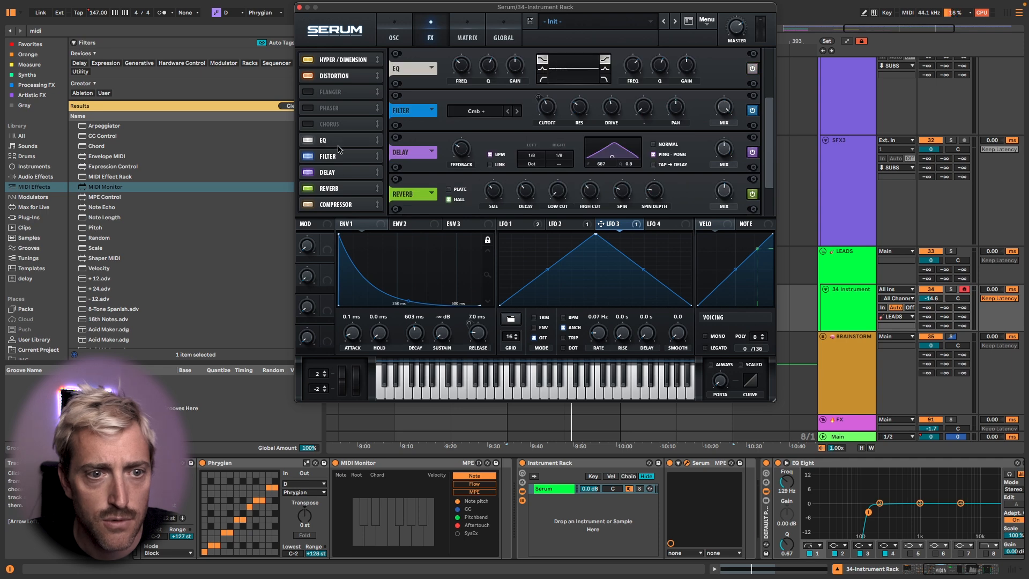
{"action": "left_click", "coordinate": [543, 79]}
{"action": "key", "text": "space"}
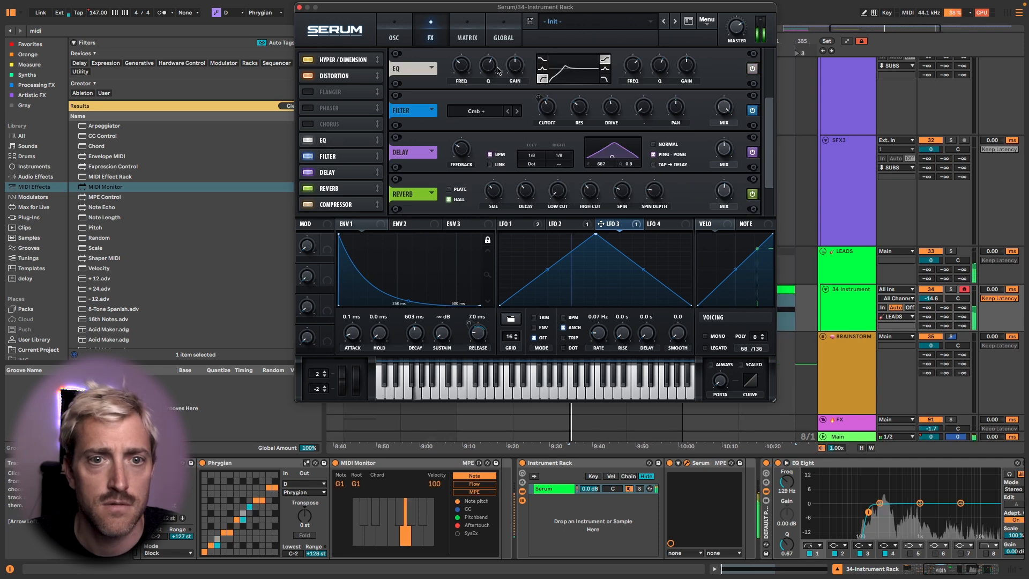
{"action": "left_click_drag", "start_coordinate": [462, 65], "coordinate": [483, 68]}
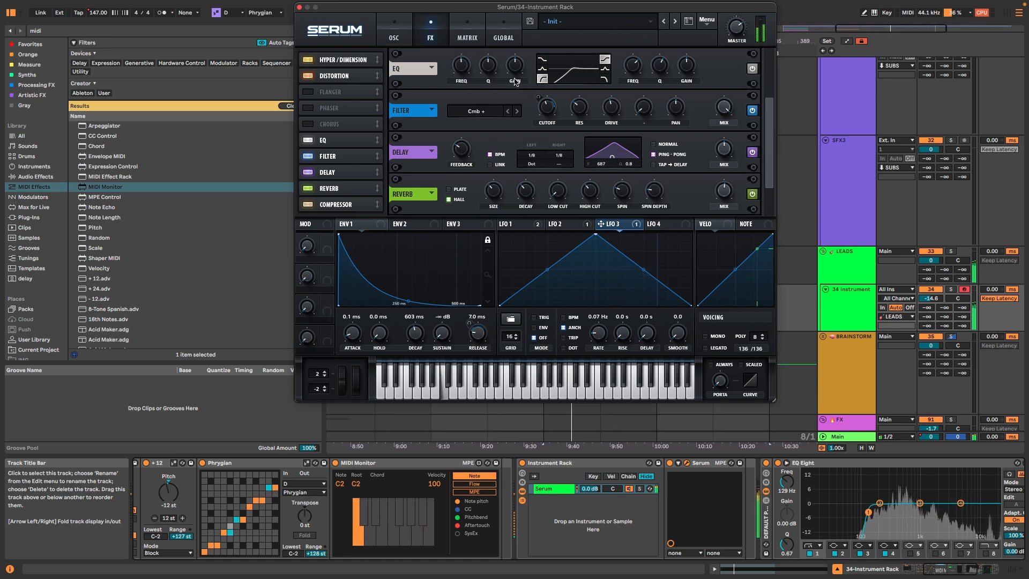
{"action": "left_click", "coordinate": [606, 68]}
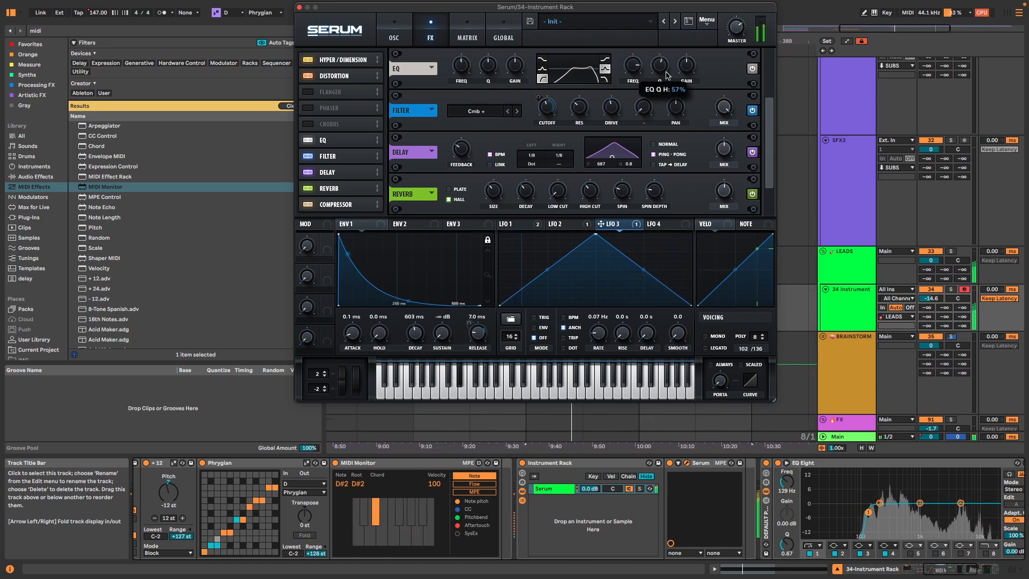
{"action": "mouse_move", "coordinate": [343, 142]}
{"action": "left_mouse_down"}
{"action": "mouse_move", "coordinate": [348, 80]}
{"action": "mouse_move", "coordinate": [345, 92]}
{"action": "mouse_move", "coordinate": [325, 91]}
{"action": "mouse_move", "coordinate": [325, 168]}
{"action": "mouse_move", "coordinate": [330, 140]}
{"action": "left_mouse_up"}
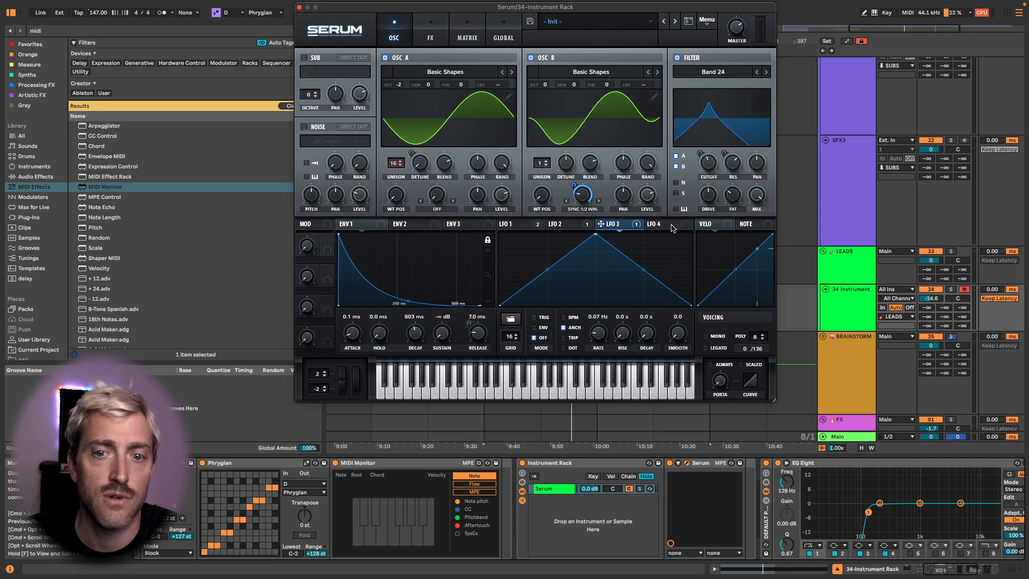
- Modulate oscillator A's fine tuning with LFO 4 and run that LFO without BPM sync at 15.4 Hz
{"action": "left_click", "coordinate": [680, 227]}
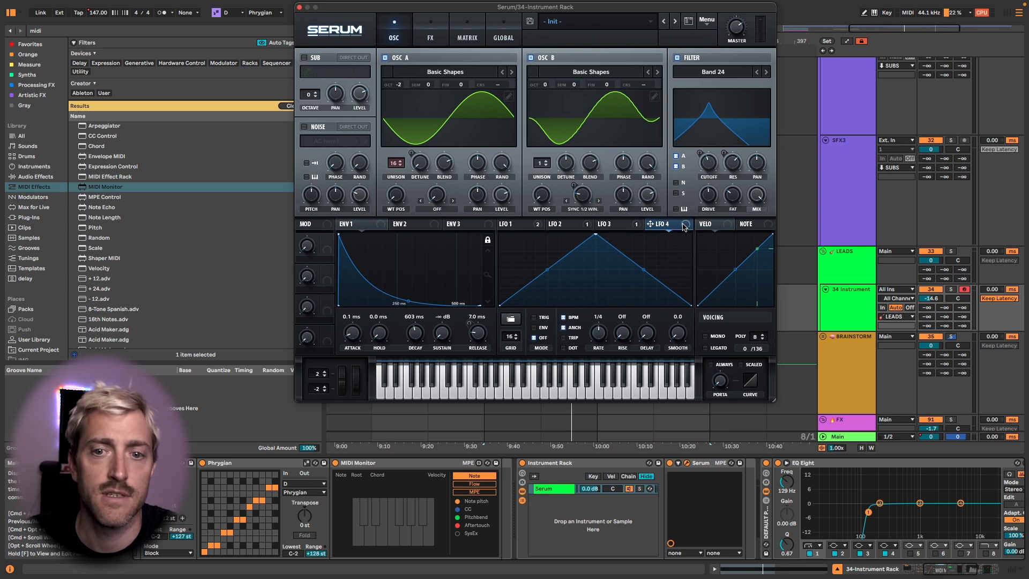
{"action": "left_click_drag", "start_coordinate": [438, 79], "coordinate": [460, 84]}
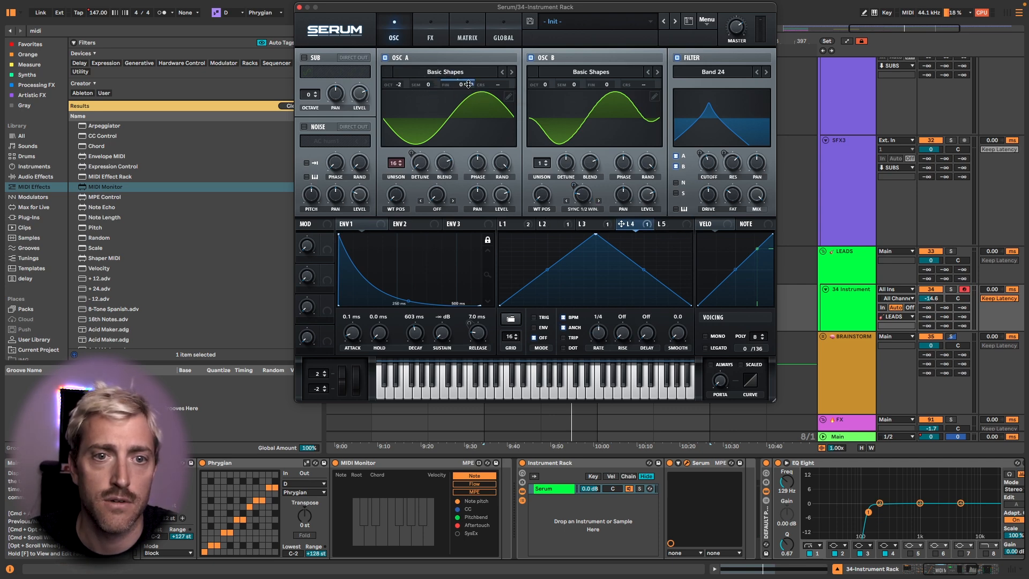
{"action": "left_click_drag", "start_coordinate": [599, 333], "coordinate": [613, 323]}
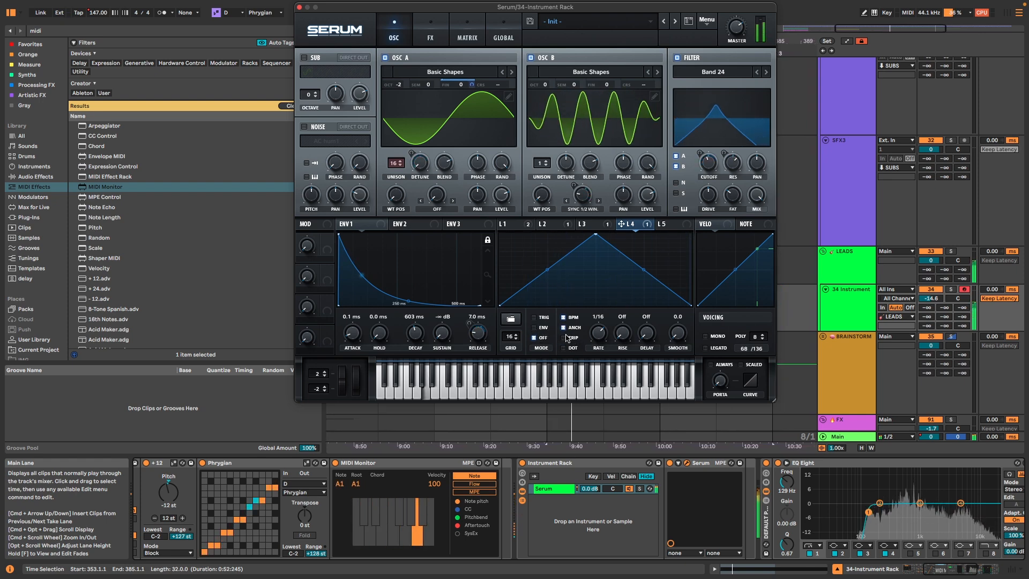
{"action": "left_click_drag", "start_coordinate": [585, 330], "coordinate": [594, 373]}
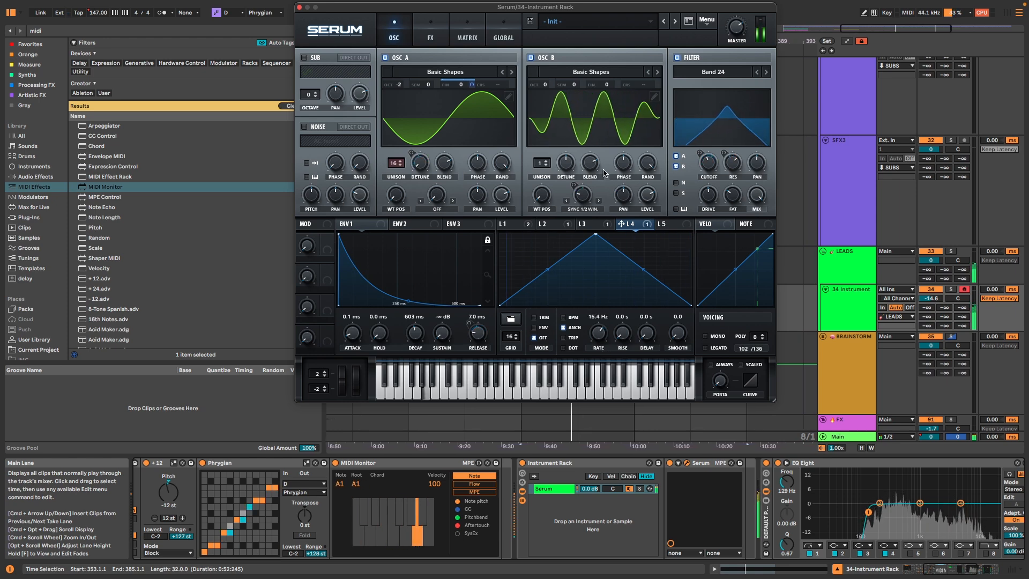
- In EQ Eight, boost the highs and cut 3.80 dB at 1.53 kHz with a Q of 1.24, and set oscillator B's warp to 1%
{"action": "mouse_move", "coordinate": [743, 21]}
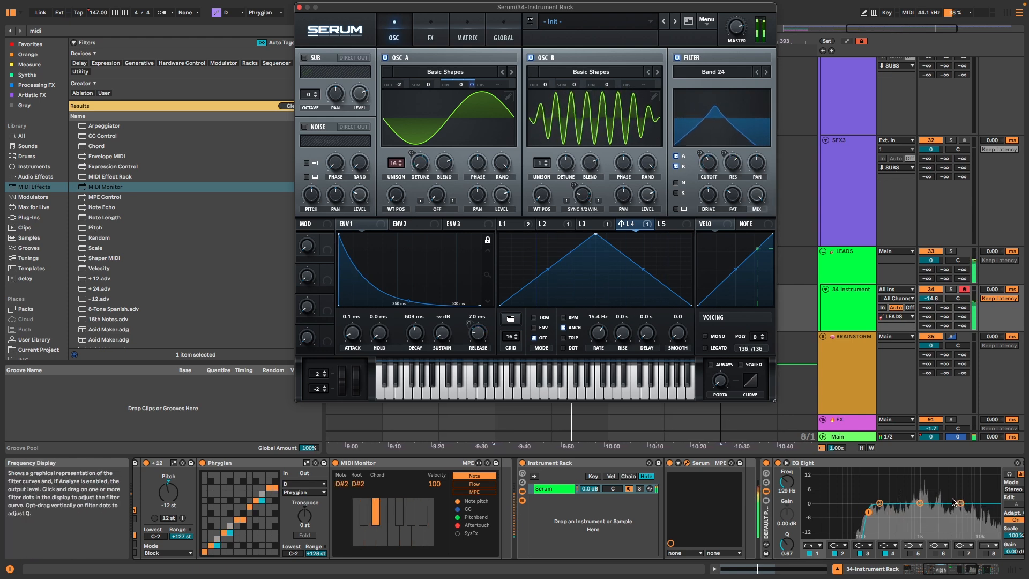
{"action": "left_click_drag", "start_coordinate": [927, 505], "coordinate": [930, 483]}
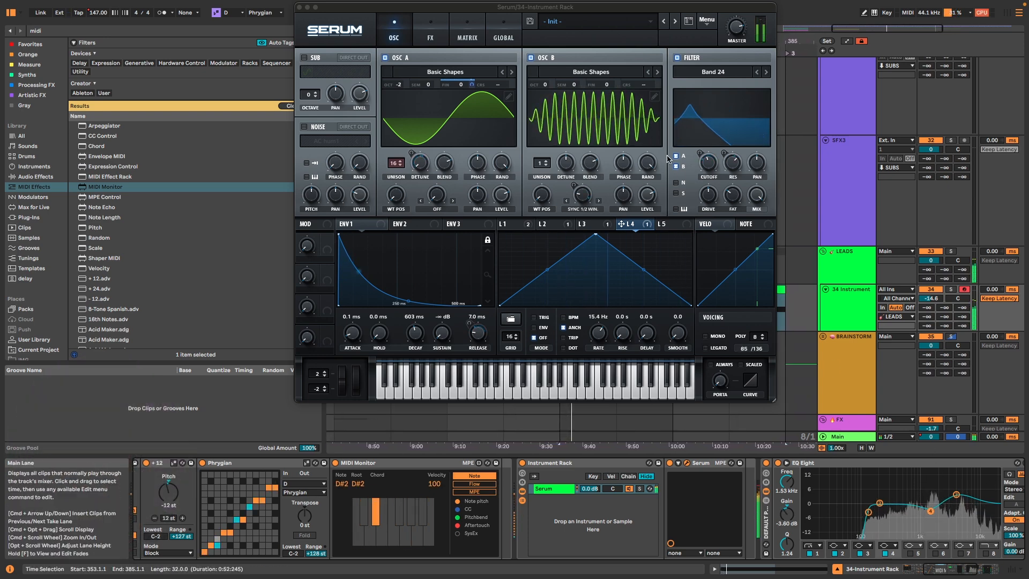
{"action": "left_click_drag", "start_coordinate": [541, 162], "coordinate": [550, 102]}
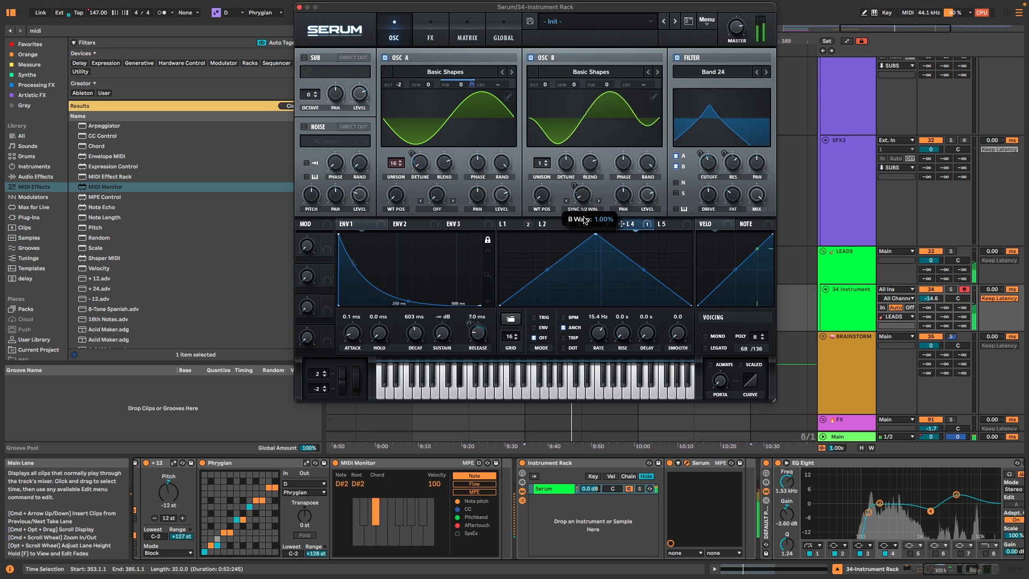
- Adjust the drive of the Downsample distortion while listening to the lead
{"action": "left_click", "coordinate": [432, 37]}
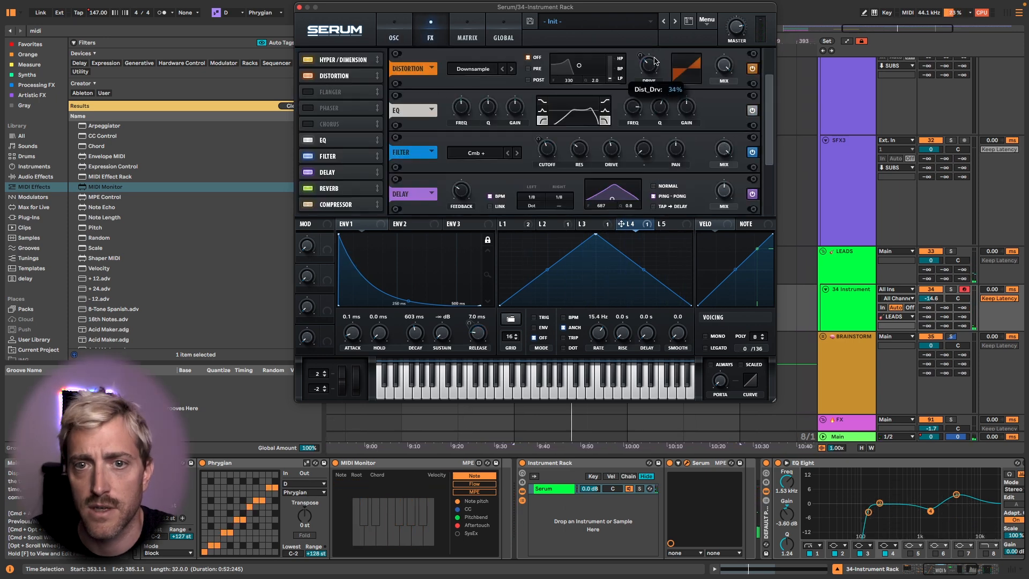
{"action": "key", "text": "space"}
{"action": "mouse_move", "coordinate": [657, 63]}
{"action": "left_mouse_down"}
{"action": "mouse_move", "coordinate": [663, 42]}
{"action": "mouse_move", "coordinate": [661, 76]}
{"action": "left_mouse_up"}
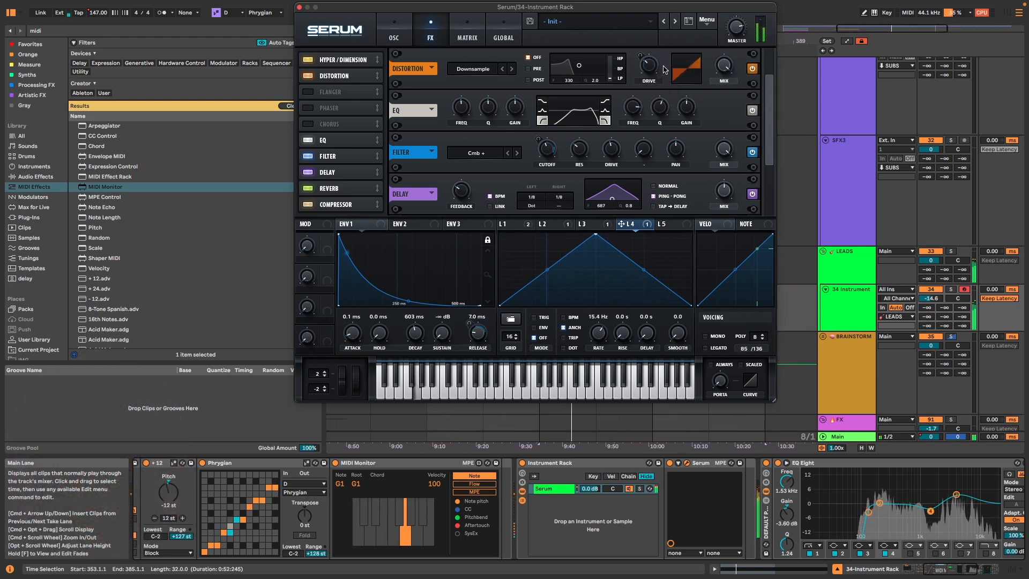
- Set the matrix amounts on filter cutoff to about 26 for NoteOn Rand1 and 36 for LFO 1, raise A unison detune and lower Env 1 release
{"action": "left_click", "coordinate": [467, 33]}
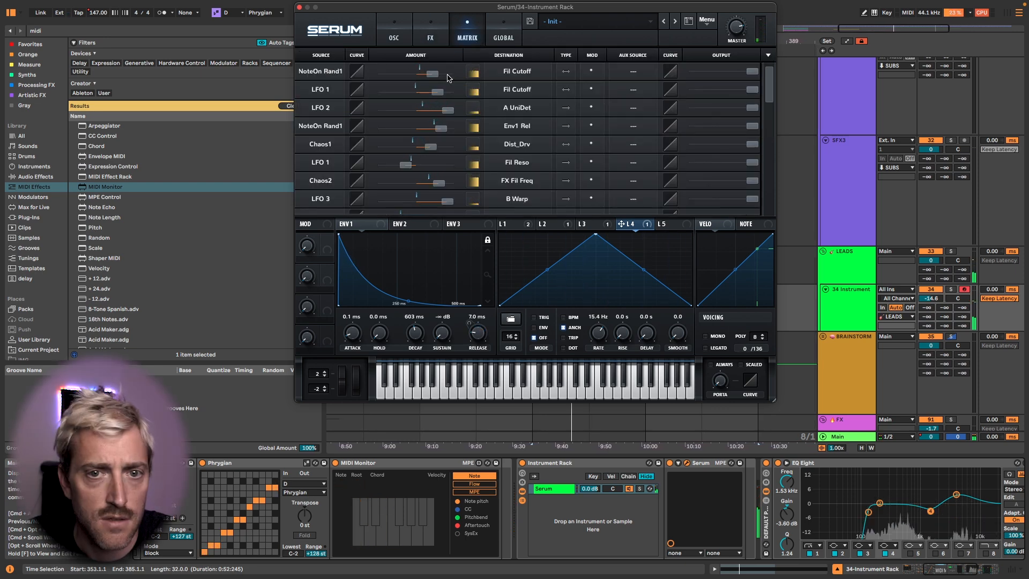
{"action": "mouse_move", "coordinate": [440, 77]}
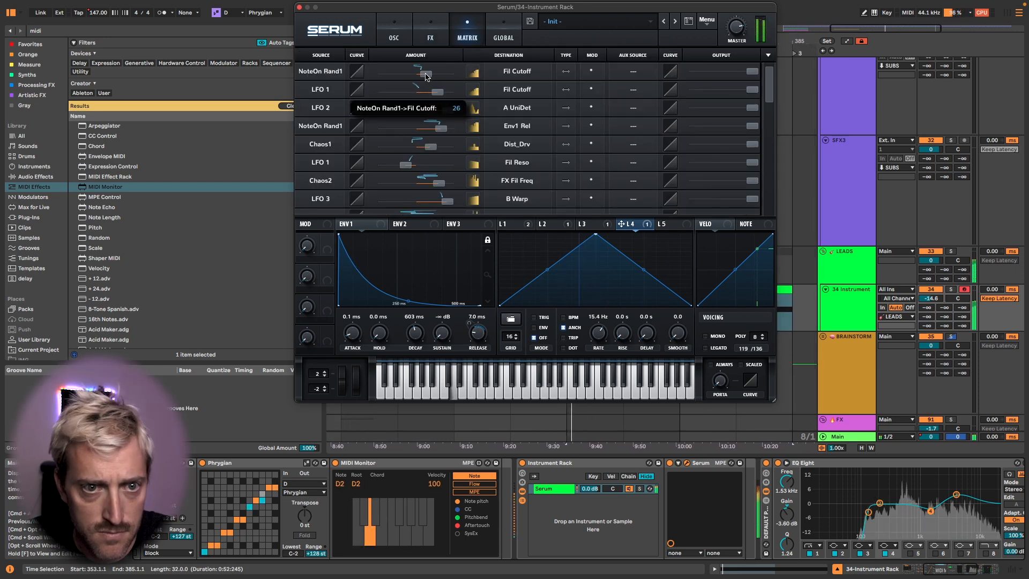
{"action": "left_click_drag", "start_coordinate": [439, 76], "coordinate": [342, 88]}
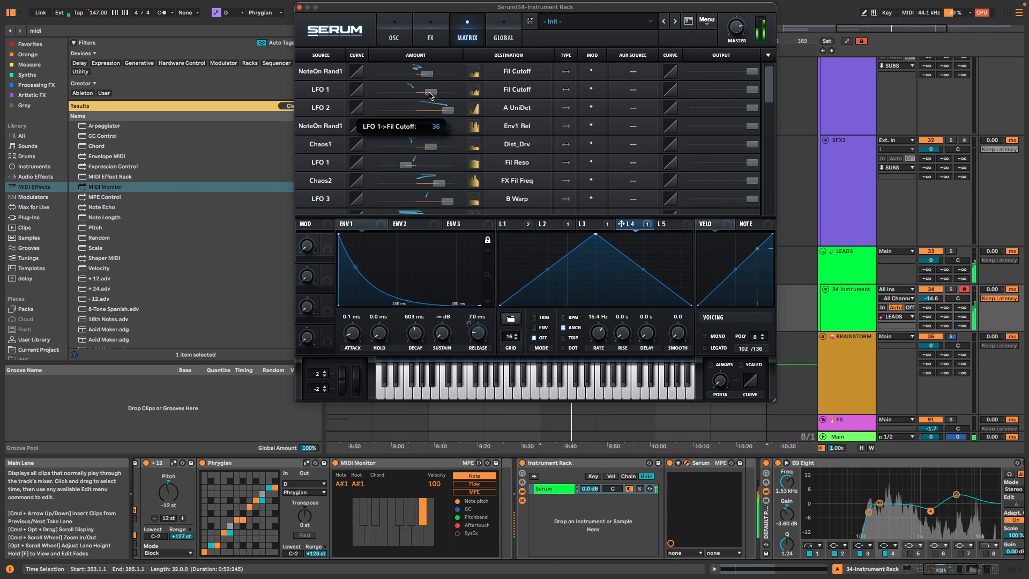
{"action": "left_click_drag", "start_coordinate": [443, 108], "coordinate": [363, 105]}
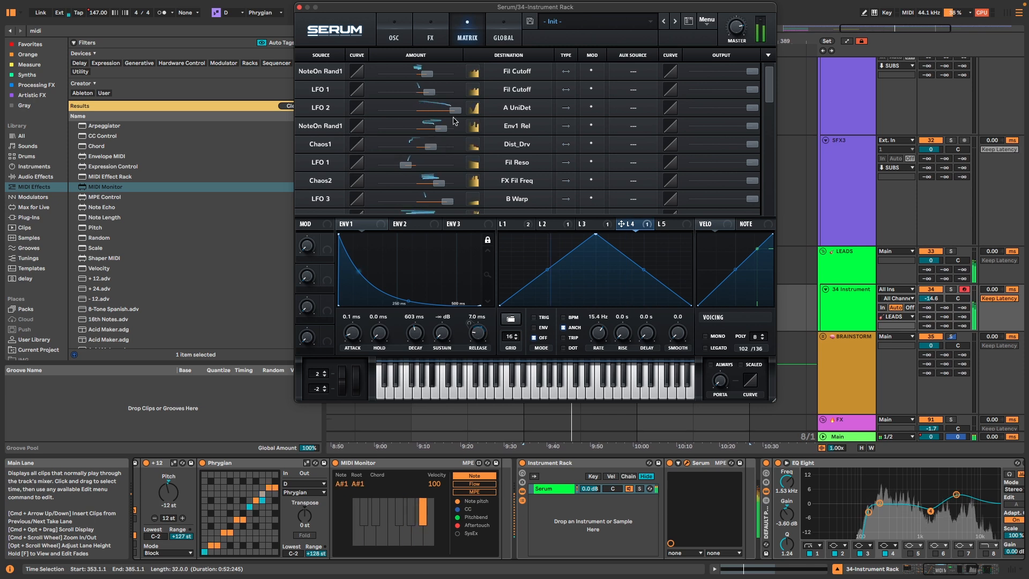
{"action": "left_click_drag", "start_coordinate": [442, 129], "coordinate": [424, 128]}
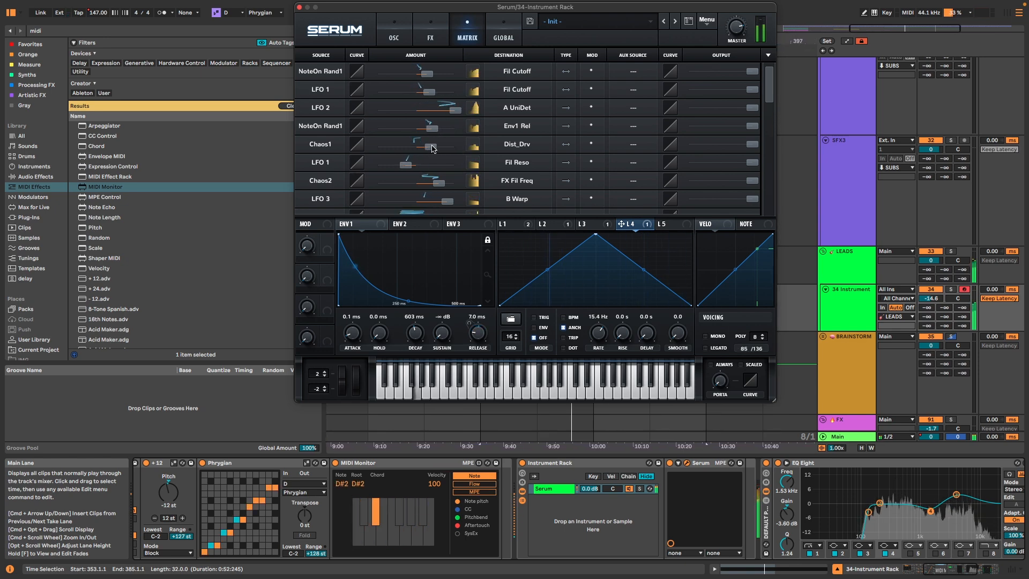
- Reduce Chaos1 on distortion drive, make Chaos2 on FX filter frequency negative, and set LFO 3 on B Warp to 30 and LFO 4 on A Fine to 100
{"action": "left_click_drag", "start_coordinate": [433, 148], "coordinate": [485, 152]}
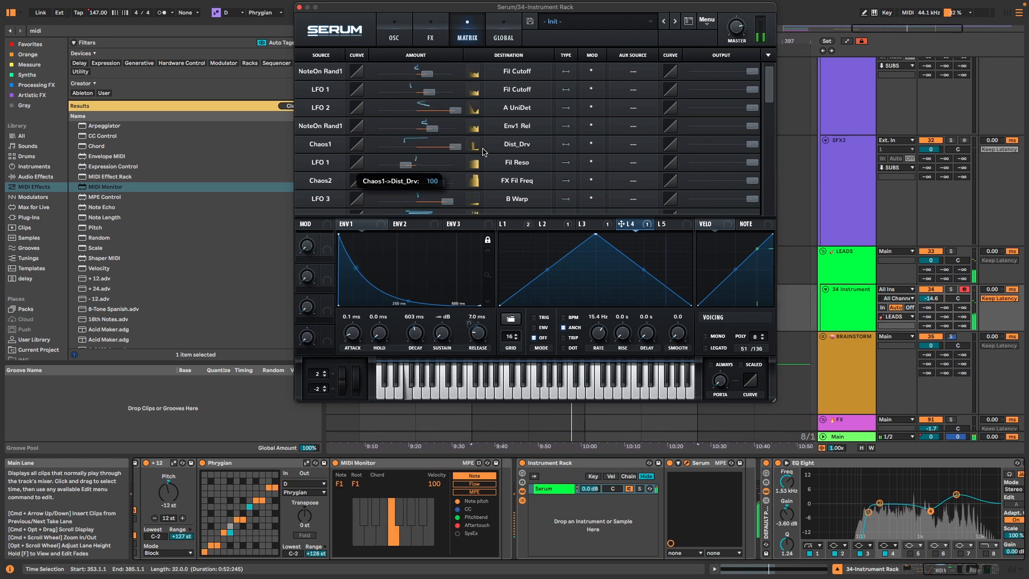
{"action": "left_click_drag", "start_coordinate": [423, 148], "coordinate": [468, 152]}
{"action": "scroll", "coordinate": [423, 154], "scroll_direction": "down", "scroll_amount": 1}
{"action": "mouse_move", "coordinate": [407, 145]}
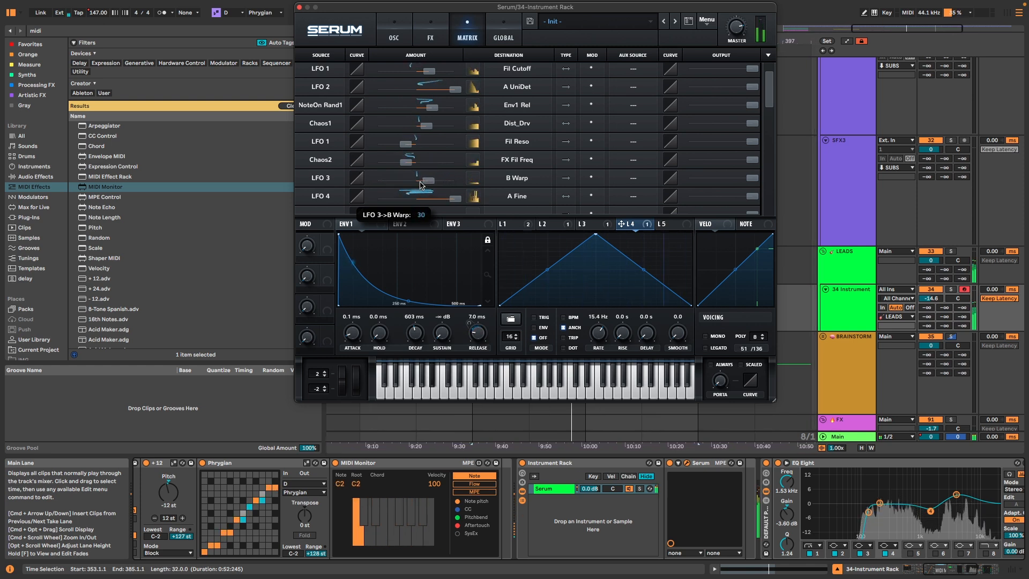
{"action": "left_click_drag", "start_coordinate": [458, 201], "coordinate": [493, 209]}
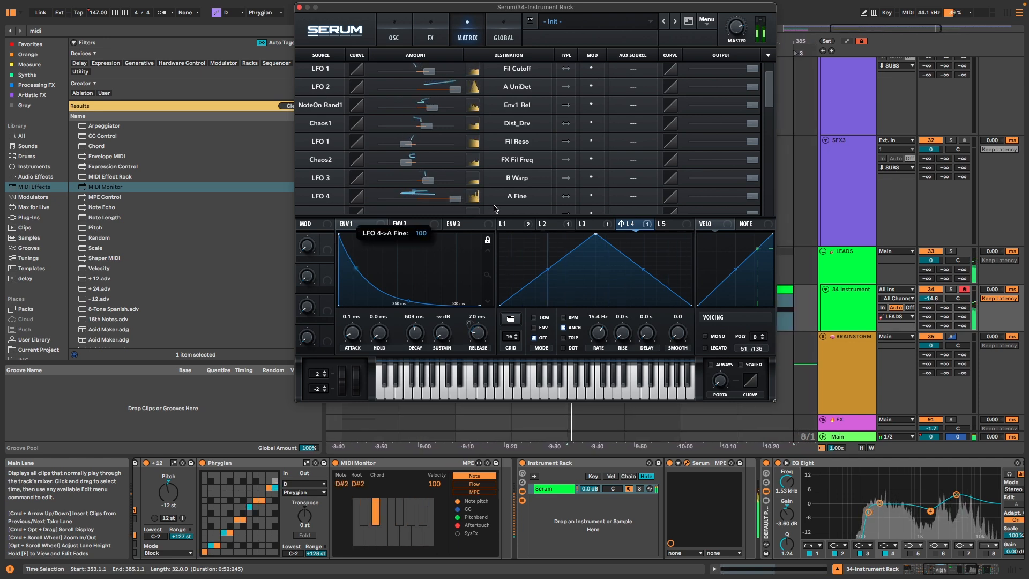
{"action": "scroll", "coordinate": [492, 184], "scroll_direction": "down", "scroll_amount": 1}
{"action": "scroll", "coordinate": [492, 184], "scroll_direction": "down", "scroll_amount": 1}
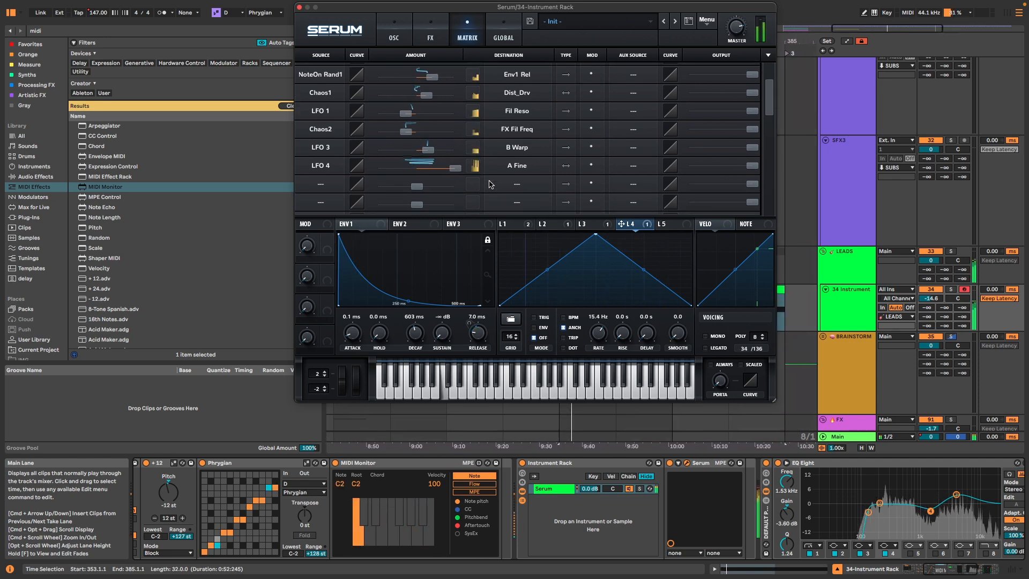
- Bypass and re-enable the reverb to compare the sound with and without it
{"action": "left_click", "coordinate": [427, 36]}
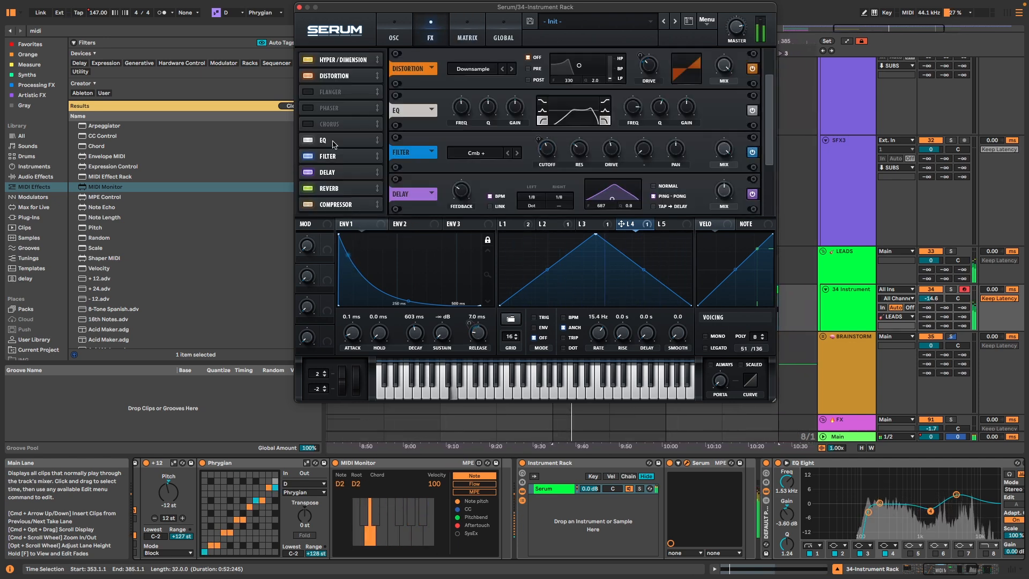
{"action": "left_click", "coordinate": [308, 189]}
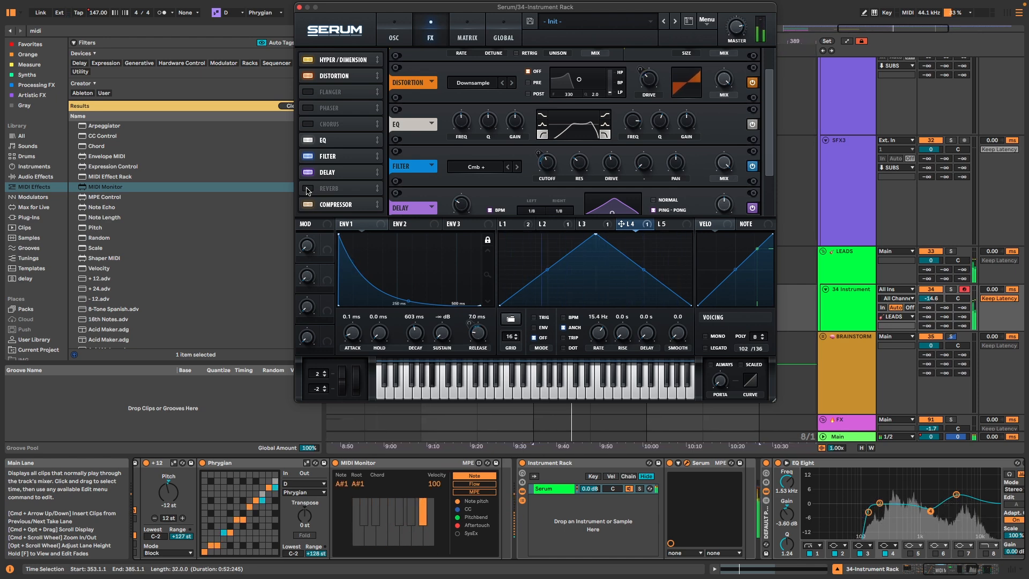
{"action": "left_click", "coordinate": [308, 189]}
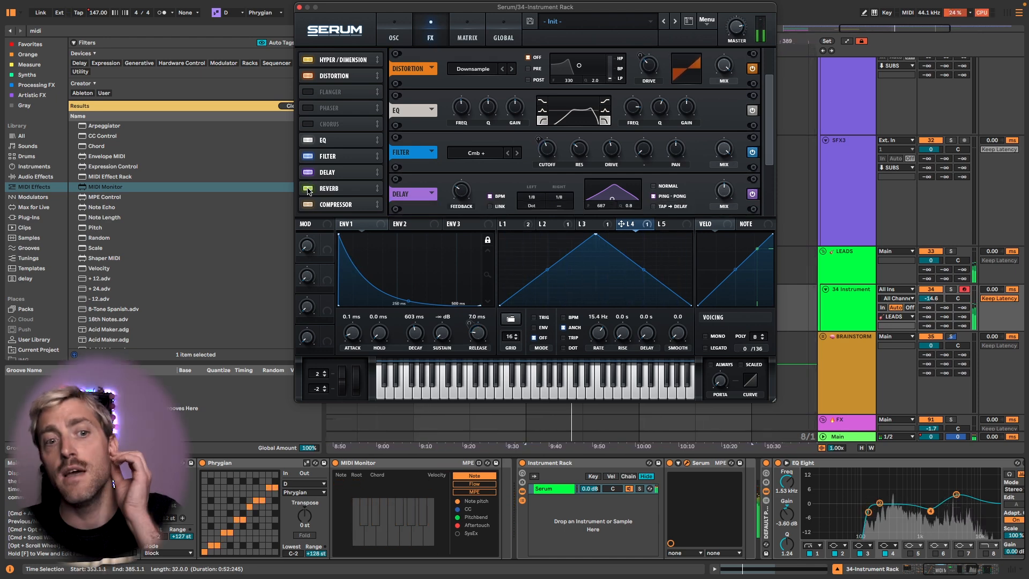
- Reshape LFO 5 into a curved decay by replacing its centre peak with a zero-level point and bending the slope outward
{"action": "left_click", "coordinate": [668, 226]}
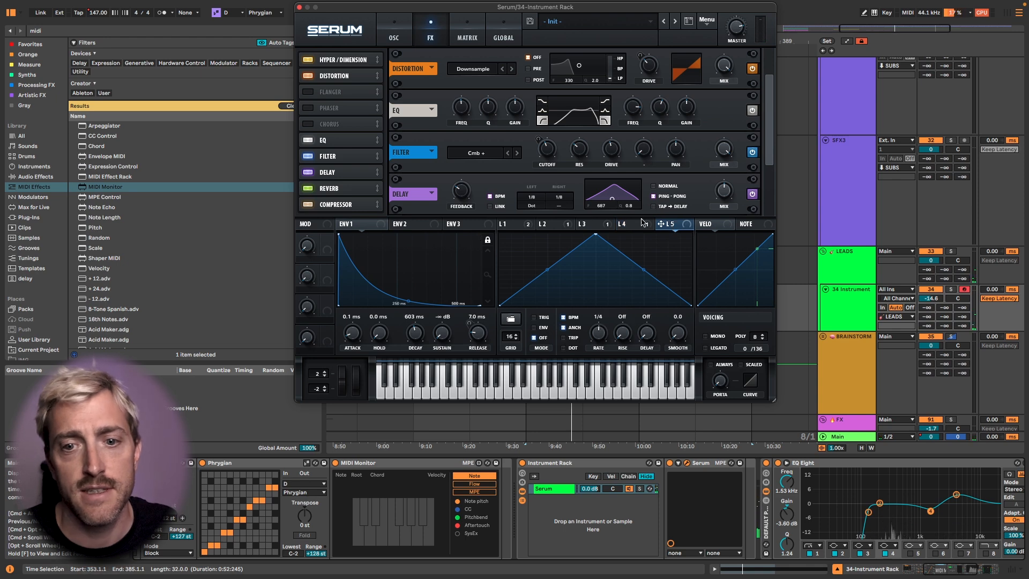
{"action": "left_click", "coordinate": [394, 34]}
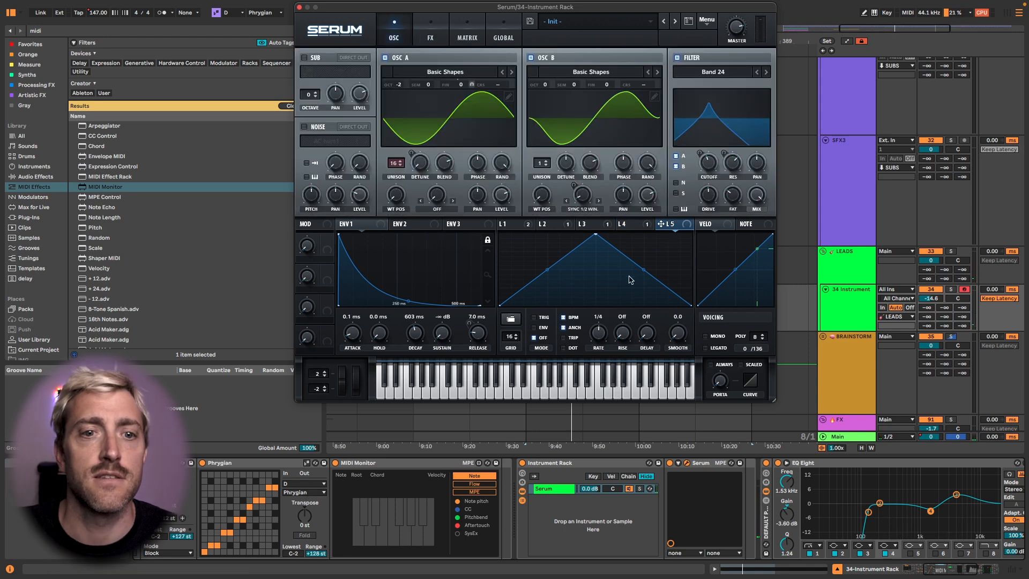
{"action": "double_click", "coordinate": [595, 234]}
{"action": "double_click", "coordinate": [630, 285]}
{"action": "left_click_drag", "start_coordinate": [629, 286], "coordinate": [650, 322]}
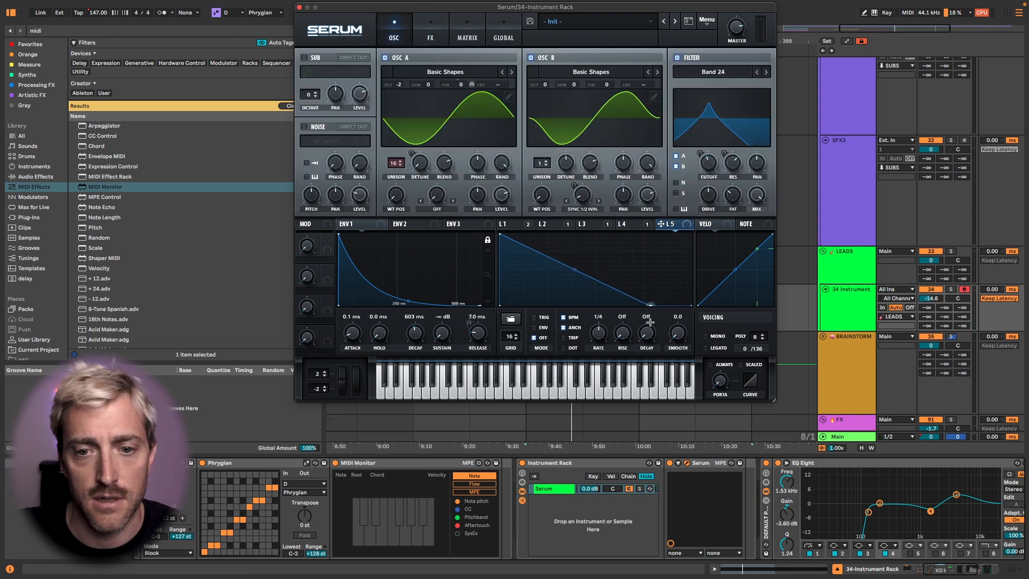
{"action": "left_click_drag", "start_coordinate": [575, 270], "coordinate": [575, 247]}
- Modulate the levels of oscillators A and B with LFO 5 at a 1/16 rate and try different decay lengths by moving its end point
{"action": "left_click_drag", "start_coordinate": [661, 224], "coordinate": [502, 195]}
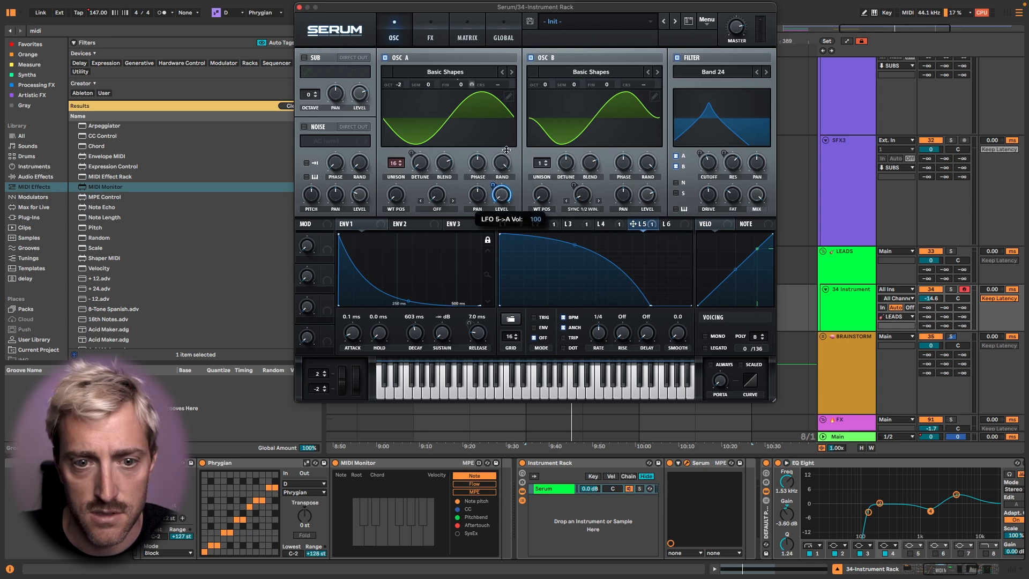
{"action": "left_click_drag", "start_coordinate": [646, 223], "coordinate": [648, 196]}
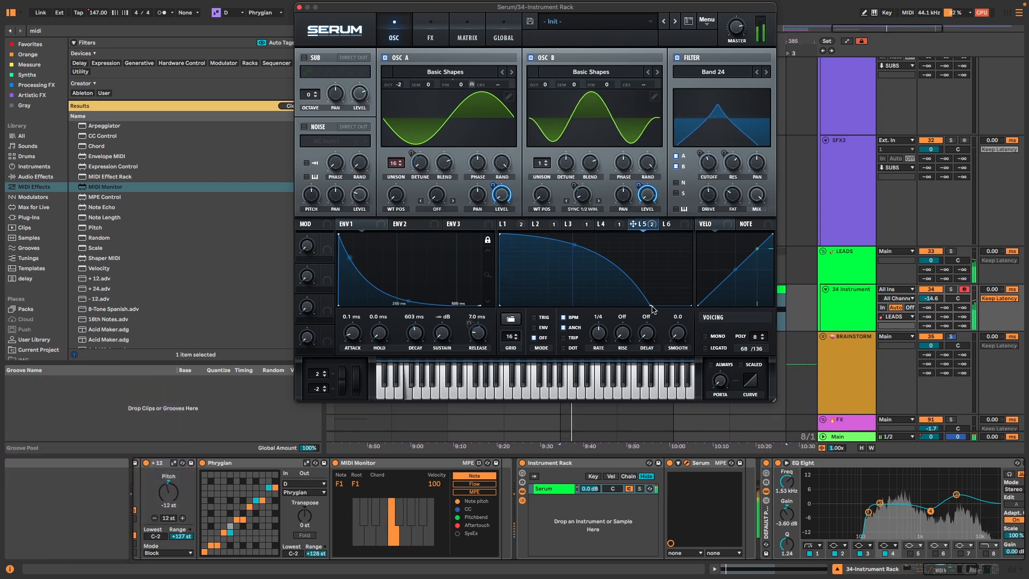
{"action": "left_click_drag", "start_coordinate": [603, 334], "coordinate": [612, 326]}
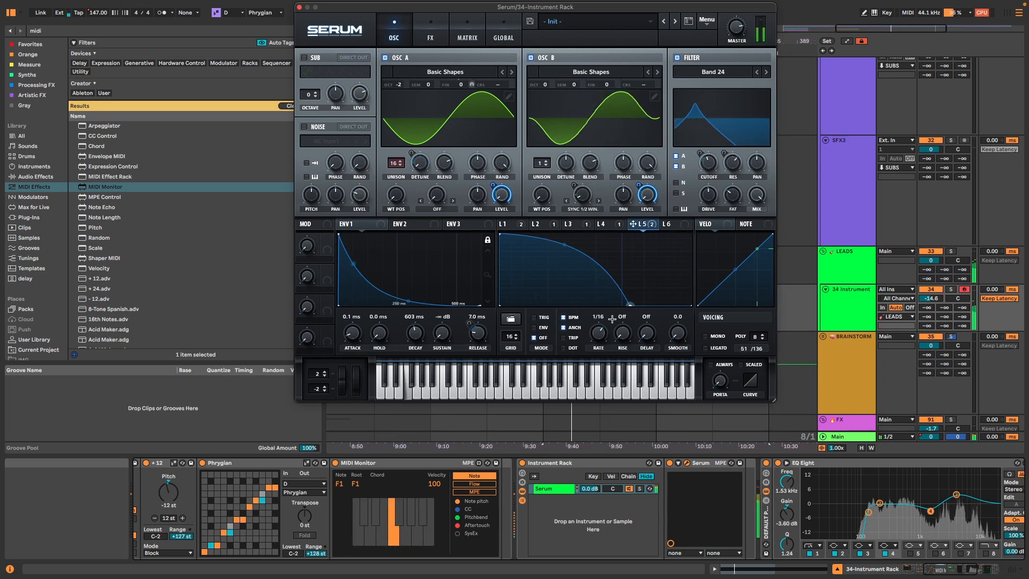
{"action": "left_click_drag", "start_coordinate": [651, 305], "coordinate": [504, 320]}
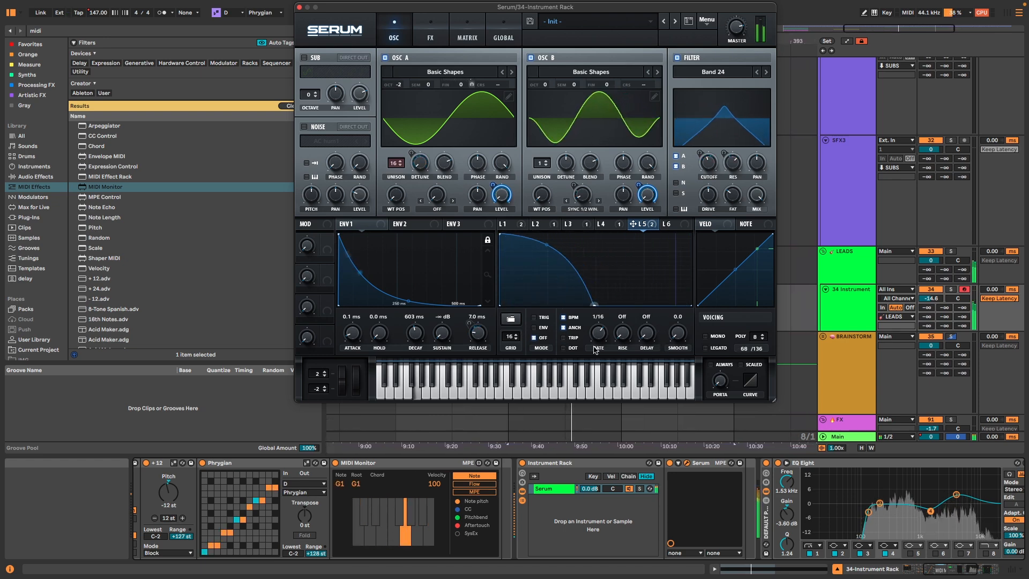
- Modulate the horizontal position of LFO 5's end point with NoteOn Rand1 and assign vertical modulation to its curve point
{"action": "right_click", "coordinate": [655, 311]}
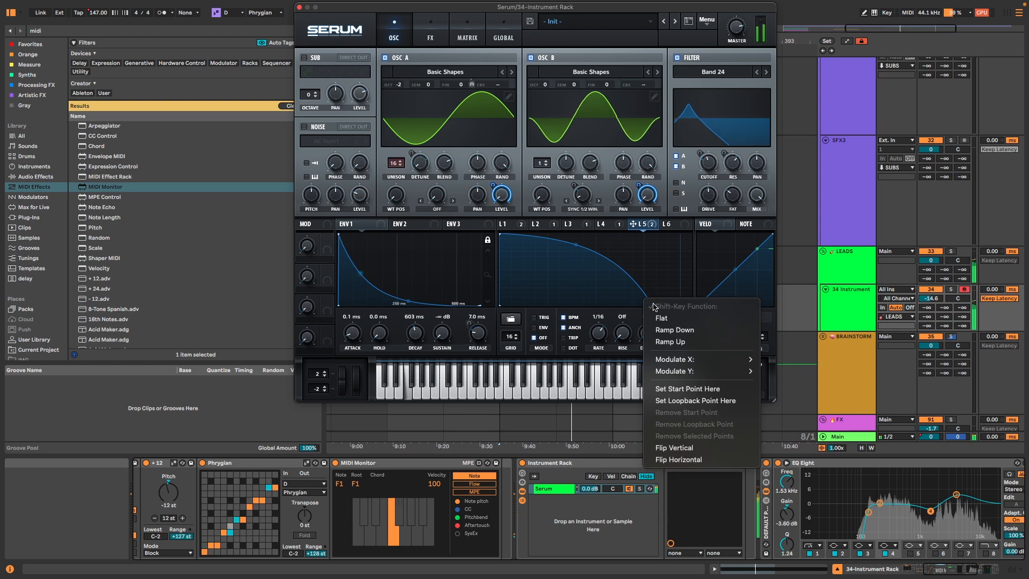
{"action": "mouse_move", "coordinate": [697, 360]}
{"action": "mouse_move", "coordinate": [787, 359]}
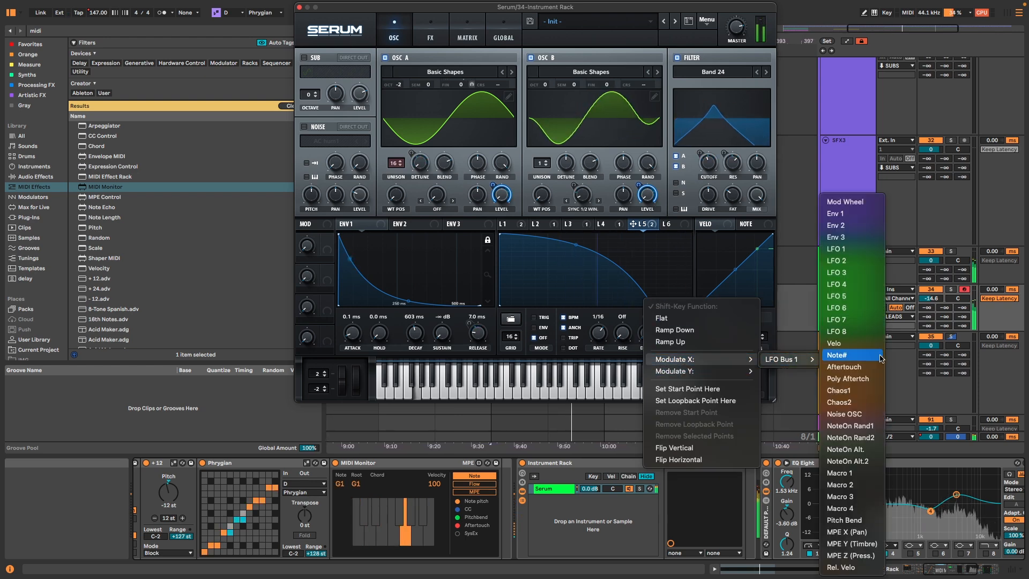
{"action": "left_click", "coordinate": [852, 425]}
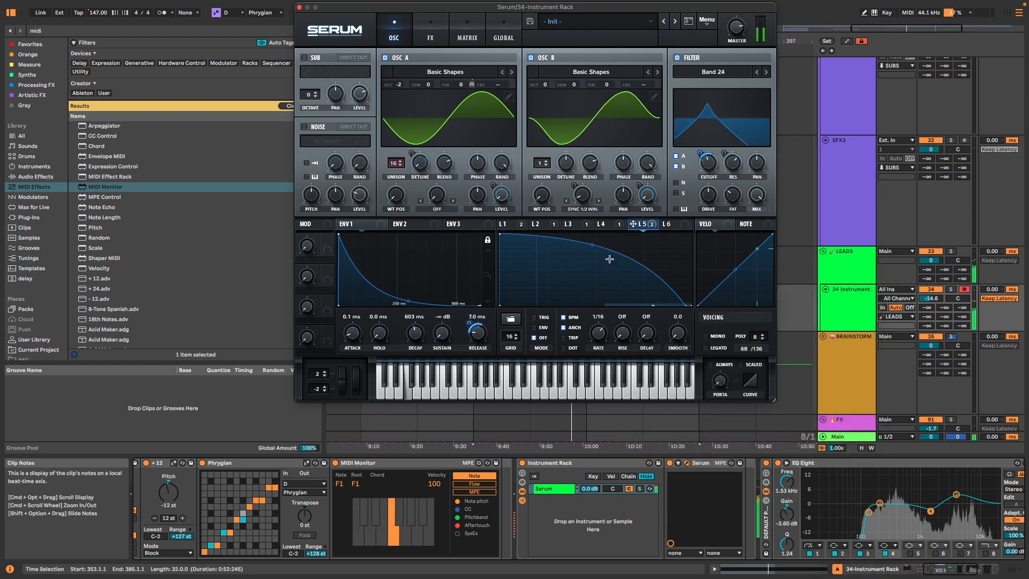
{"action": "right_click", "coordinate": [575, 245]}
{"action": "mouse_move", "coordinate": [643, 301]}
{"action": "mouse_move", "coordinate": [702, 301]}
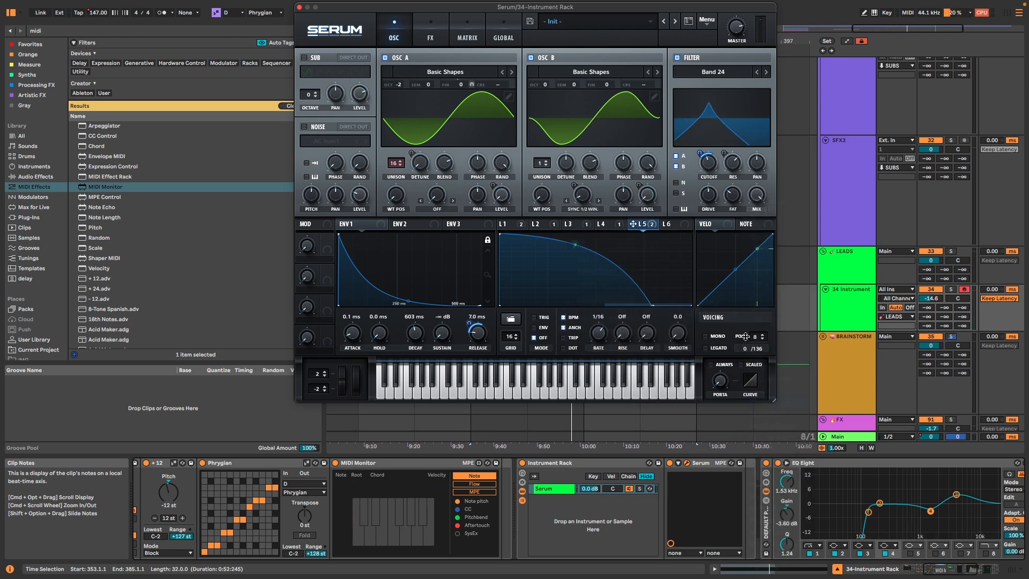
{"action": "left_click", "coordinate": [779, 403]}
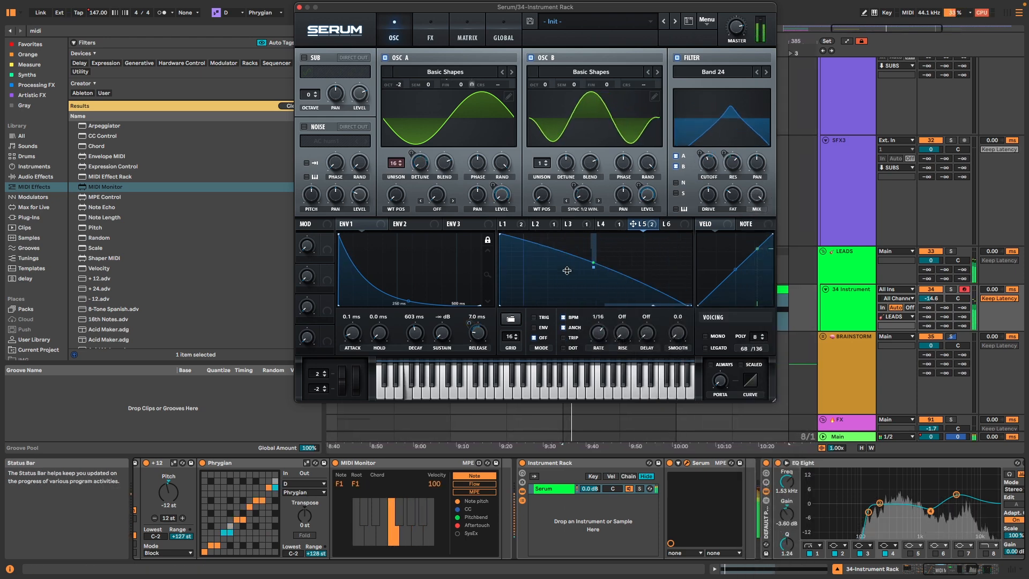
- Remove the LFO 5 modulation from the levels of oscillators A and B
{"action": "left_click", "coordinate": [651, 224]}
{"action": "left_click", "coordinate": [665, 285]}
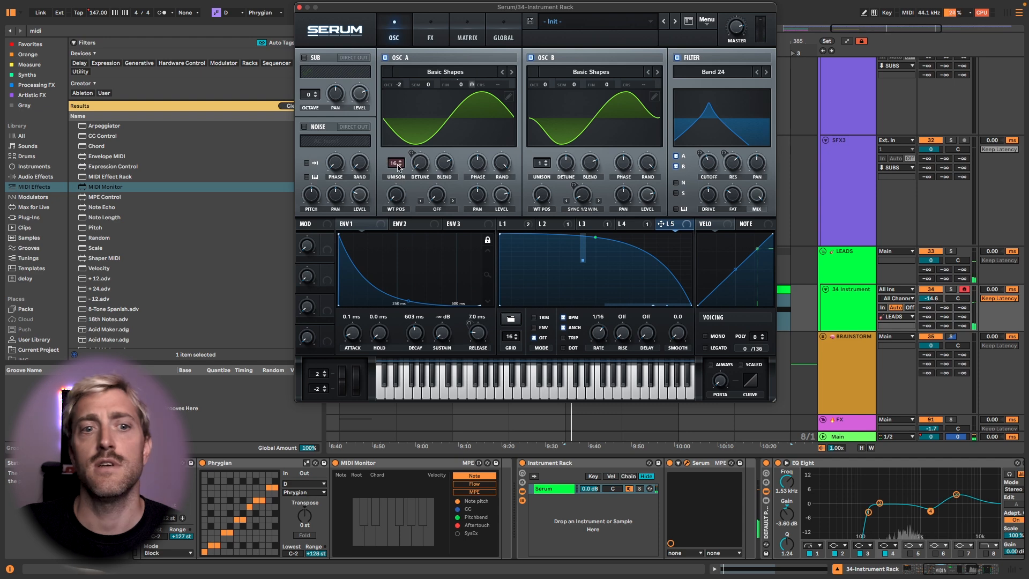
- Set oscillator A's unison range to 5 in the global settings
{"action": "left_click", "coordinate": [468, 36]}
{"action": "left_click", "coordinate": [503, 35]}
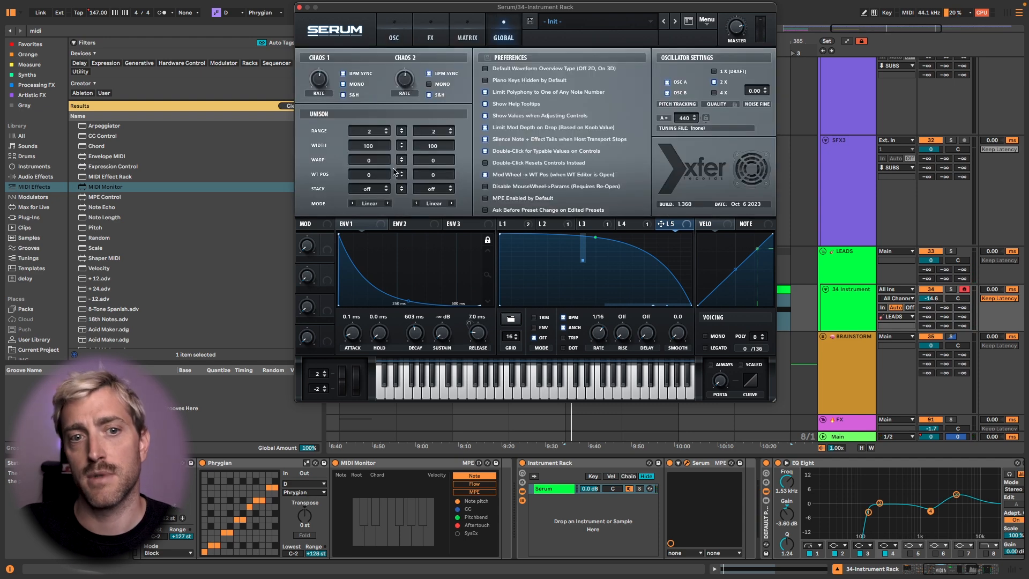
{"action": "left_click_drag", "start_coordinate": [367, 133], "coordinate": [389, 133]}
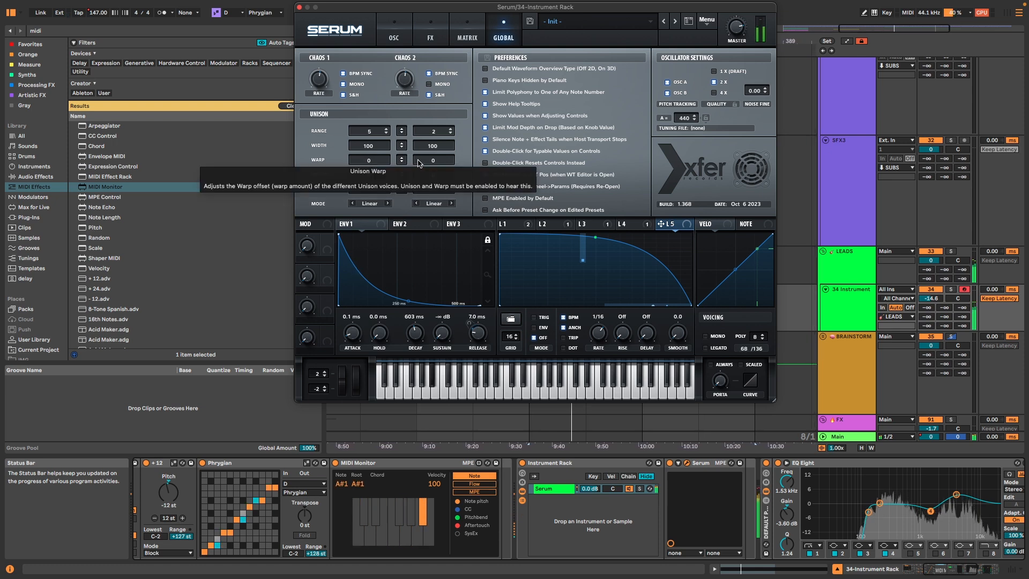
- Try unison warp on oscillator B and reset its value to 0
{"action": "left_click_drag", "start_coordinate": [432, 161], "coordinate": [441, 123]}
{"action": "left_click_drag", "start_coordinate": [425, 177], "coordinate": [433, 167]}
{"action": "double_click", "coordinate": [435, 161]}
{"action": "left_click", "coordinate": [386, 162]}
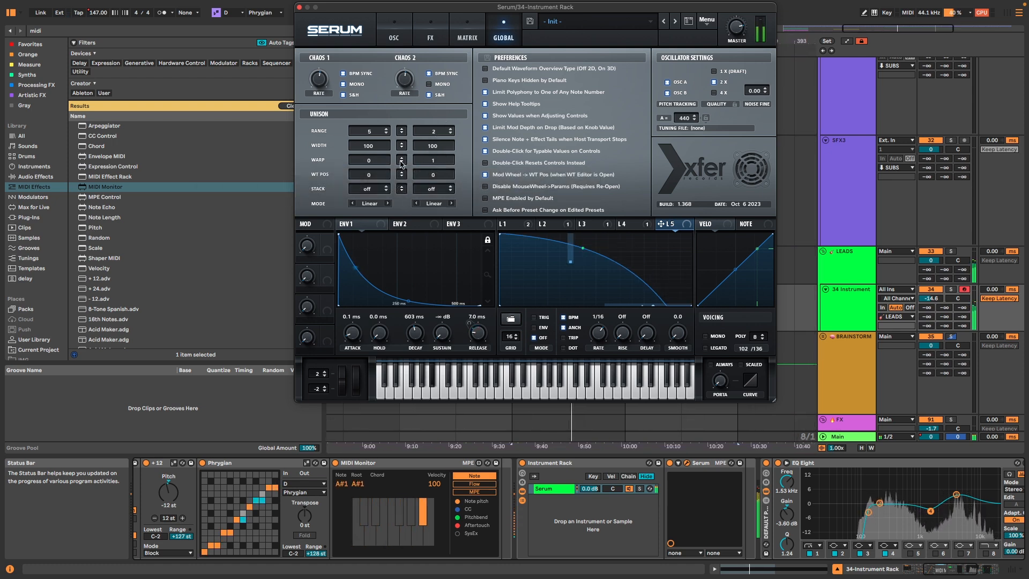
{"action": "type", "text": "0"}
{"action": "key", "text": "Return"}
- Set oscillator A's unison warp to 17
{"action": "mouse_move", "coordinate": [385, 162]}
{"action": "left_mouse_down"}
{"action": "mouse_move", "coordinate": [386, 123]}
{"action": "mouse_move", "coordinate": [386, 155]}
{"action": "left_mouse_up"}
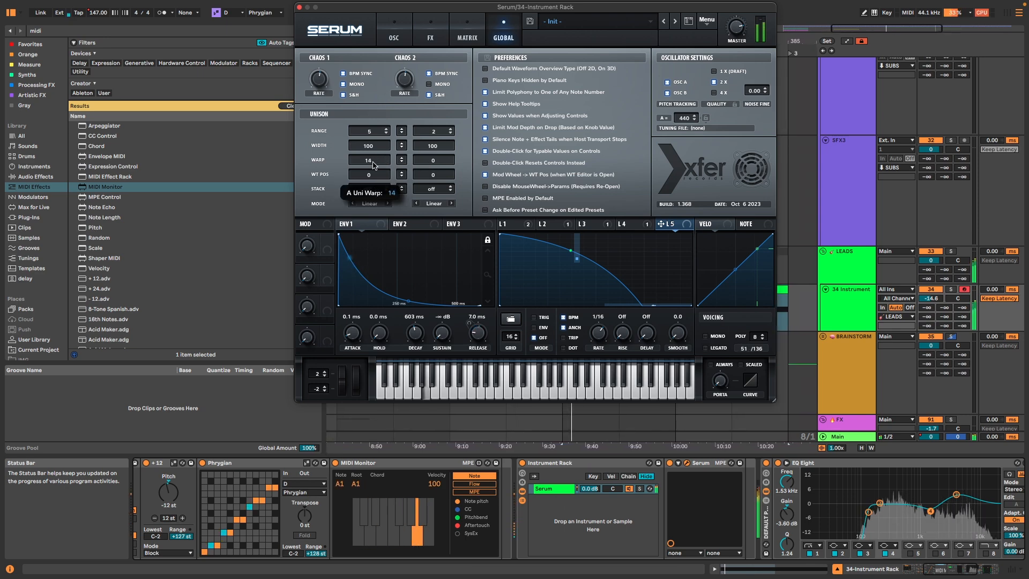
{"action": "double_click", "coordinate": [374, 162]}
{"action": "type", "text": "17"}
{"action": "key", "text": "Return"}
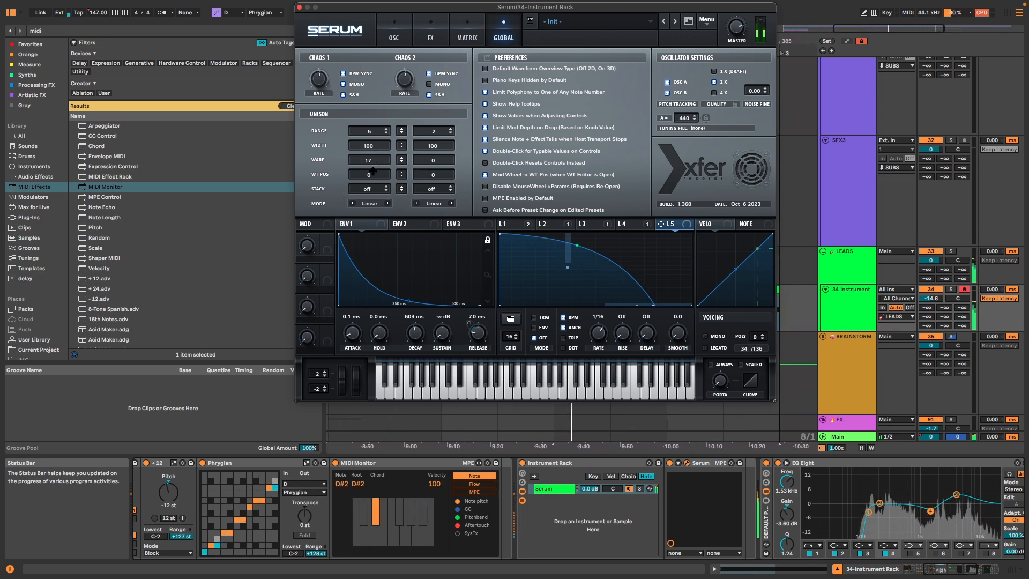
- Audition warp modes on oscillator A, including Sync 1/2 Win, and settle on Bend +/-
{"action": "left_click", "coordinate": [394, 34]}
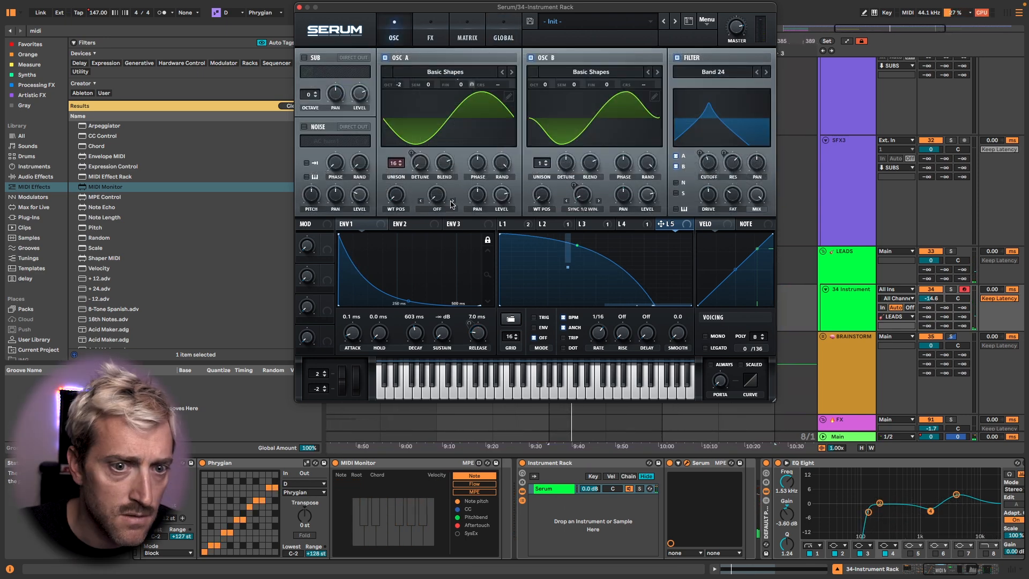
{"action": "left_click_drag", "start_coordinate": [439, 199], "coordinate": [450, 304]}
{"action": "left_click", "coordinate": [453, 201]}
{"action": "left_click_drag", "start_coordinate": [439, 196], "coordinate": [414, 284]}
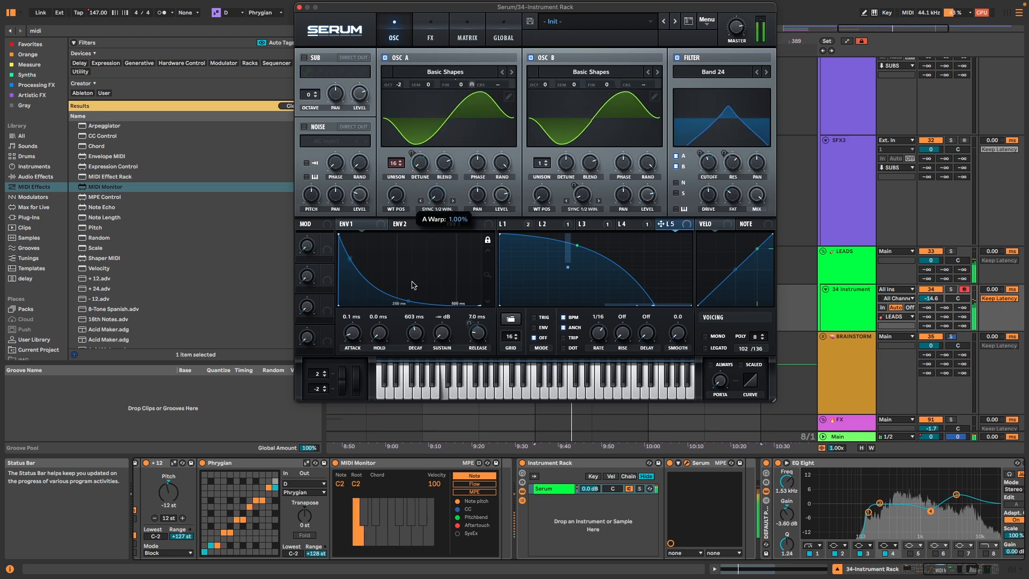
{"action": "left_click", "coordinate": [452, 200]}
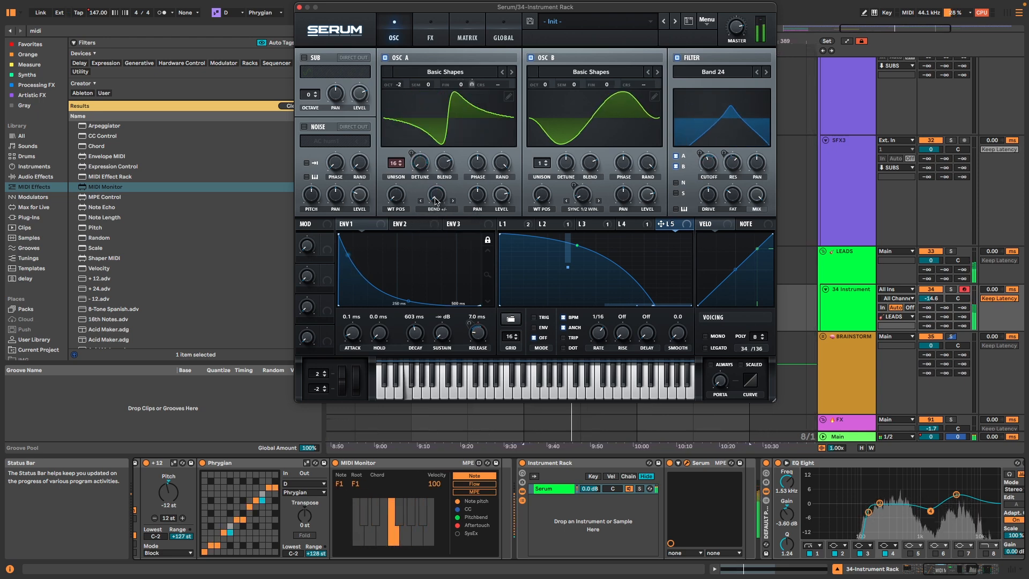
{"action": "left_click", "coordinate": [453, 200]}
{"action": "left_click_drag", "start_coordinate": [454, 157], "coordinate": [453, 184]}
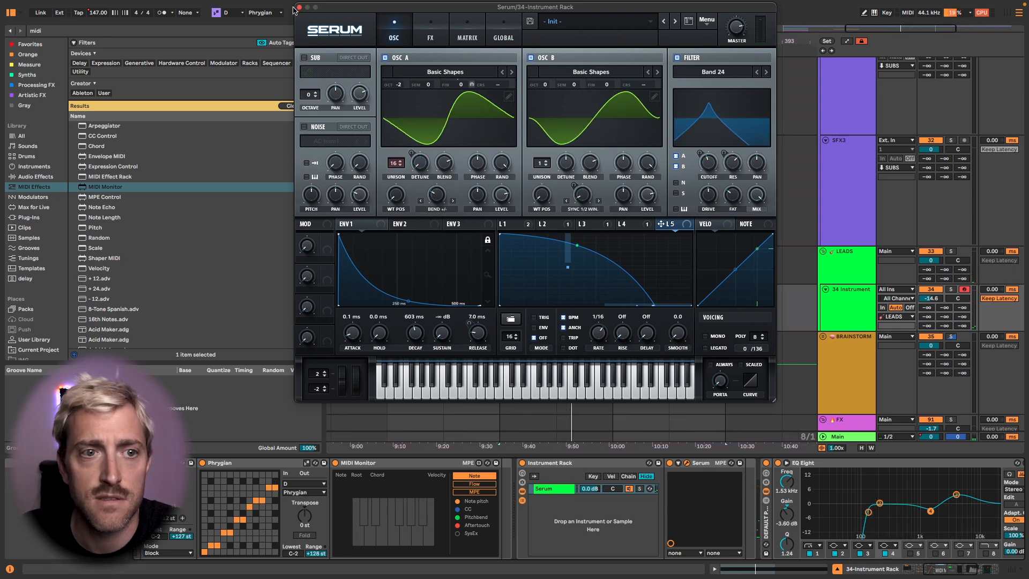
- Enable the sub oscillator with the pulse waveform, try different octaves such as 3, and settle on octave 2
{"action": "left_click", "coordinate": [305, 57]}
{"action": "left_click", "coordinate": [363, 72]}
{"action": "left_click_drag", "start_coordinate": [309, 97], "coordinate": [319, 73]}
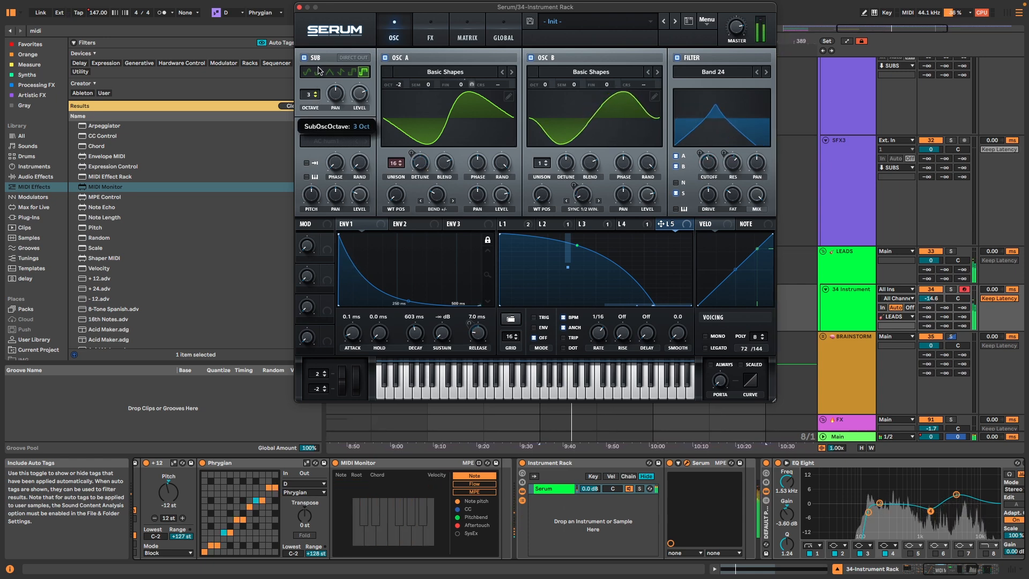
{"action": "left_click_drag", "start_coordinate": [319, 70], "coordinate": [304, 109]}
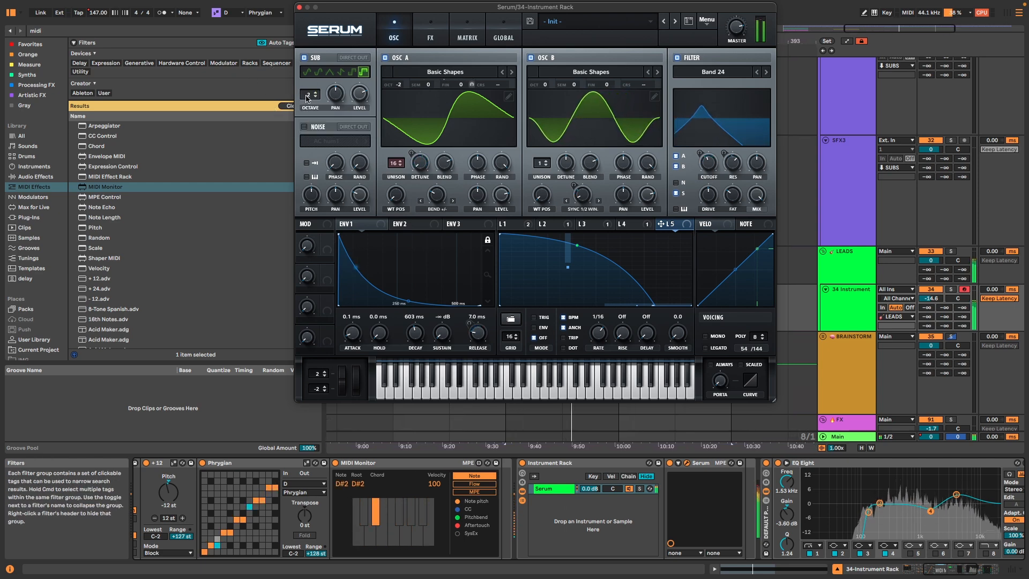
{"action": "left_click_drag", "start_coordinate": [309, 95], "coordinate": [307, 102]}
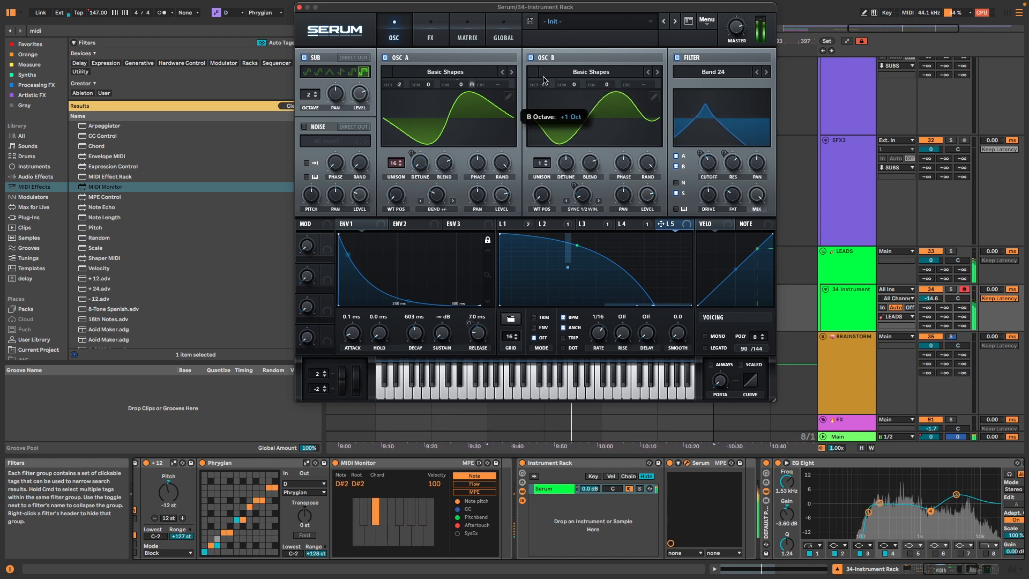
- Try oscillator B at octave +1, return it to 0, and raise oscillator A's octave to -1
{"action": "left_click_drag", "start_coordinate": [544, 80], "coordinate": [544, 99]}
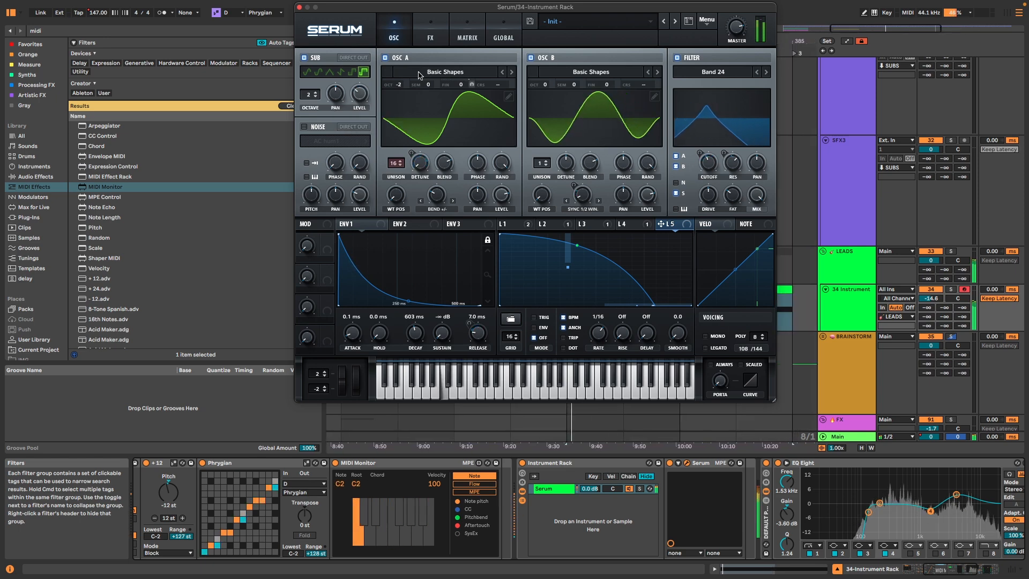
{"action": "left_click_drag", "start_coordinate": [400, 89], "coordinate": [405, 83]}
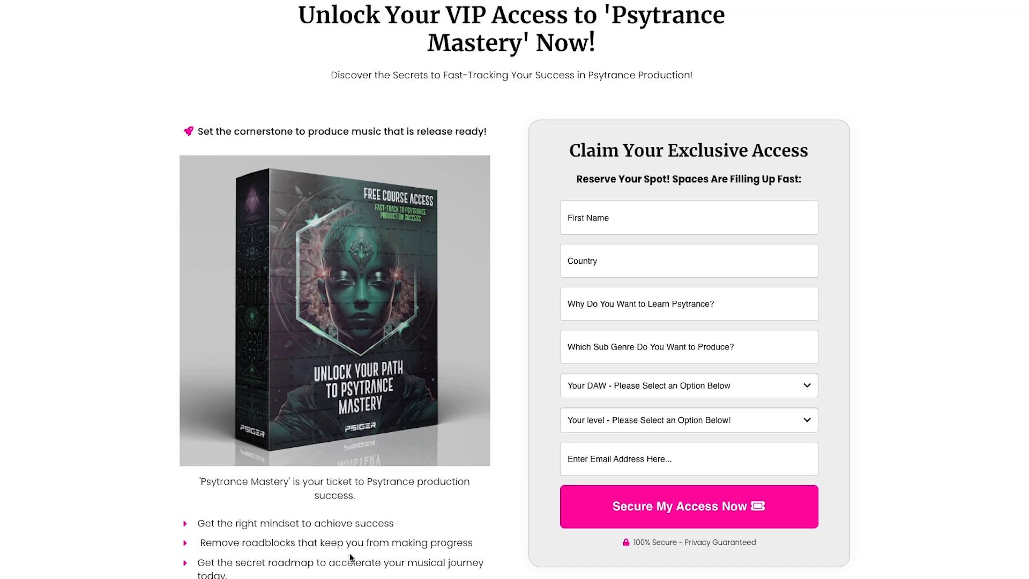
{"action": "scroll", "coordinate": [363, 530], "scroll_direction": "down", "scroll_amount": 1}
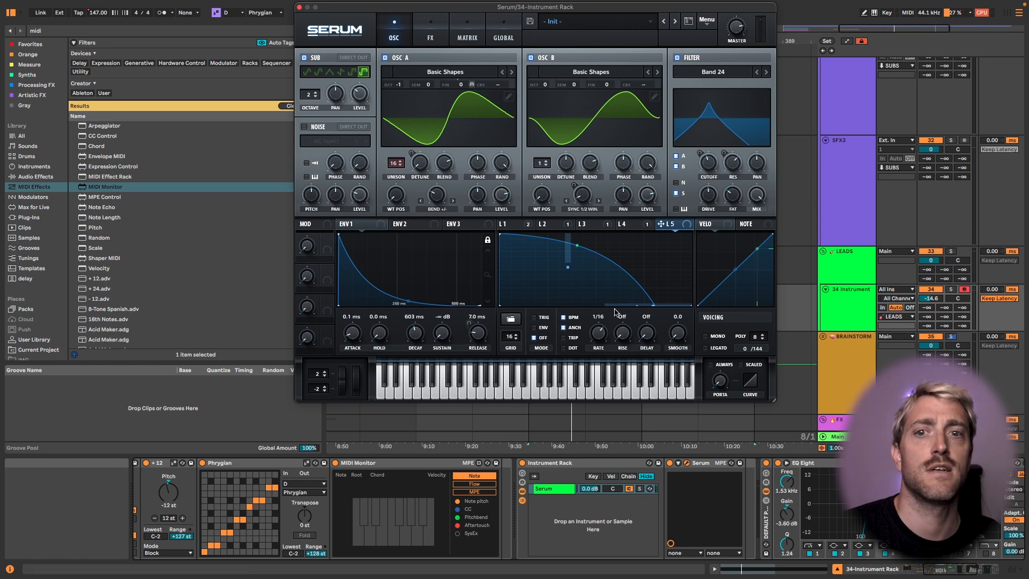
- Duplicate the Serum chain inside the Instrument Rack
{"action": "scroll", "coordinate": [557, 510], "scroll_direction": "left", "scroll_amount": 10}
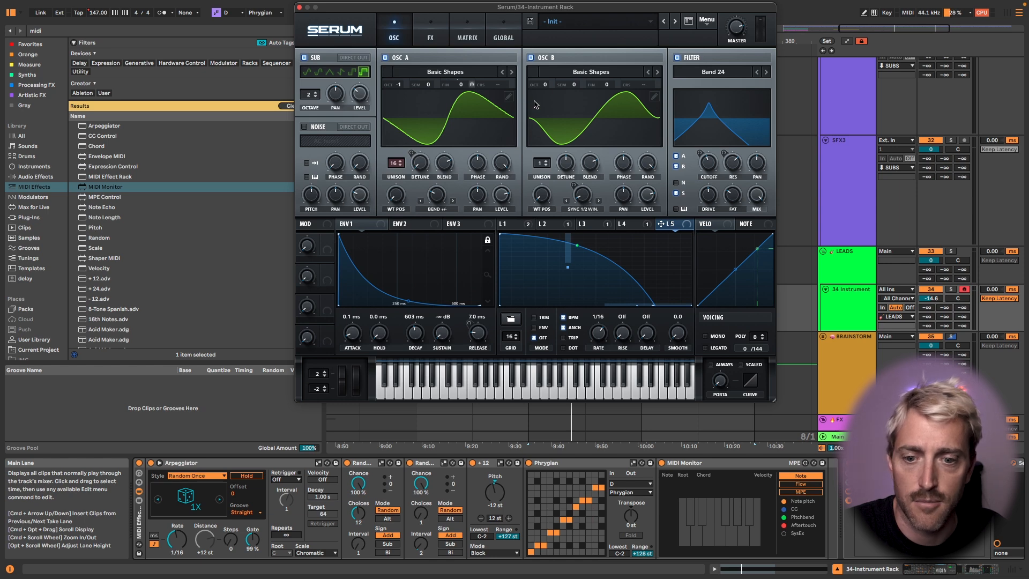
{"action": "scroll", "coordinate": [525, 509], "scroll_direction": "right", "scroll_amount": 8}
{"action": "left_click", "coordinate": [528, 489]}
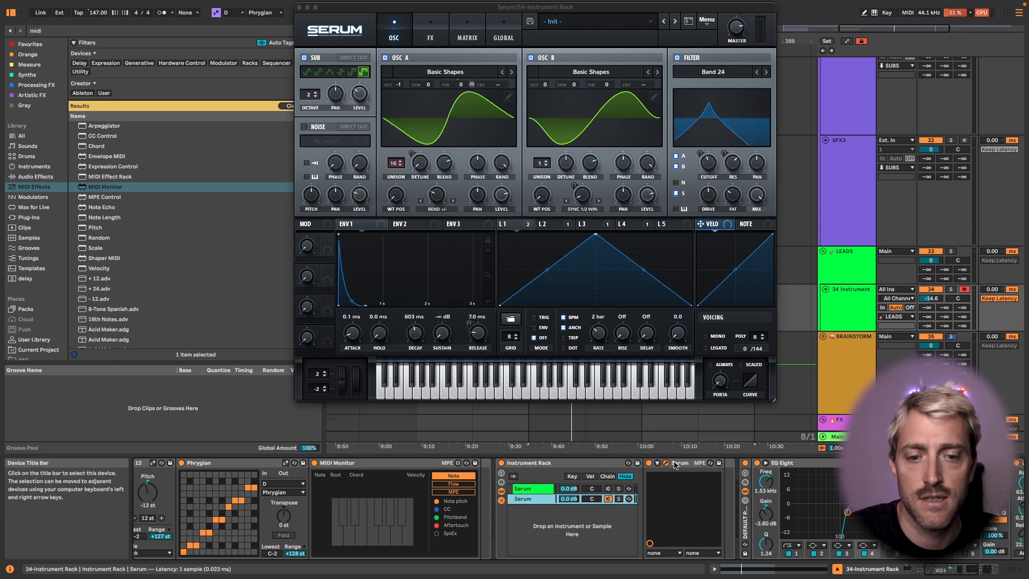
- Search the duplicate Serum's presets for Goblin and load S&H Goblin Tea
{"action": "left_click", "coordinate": [689, 21]}
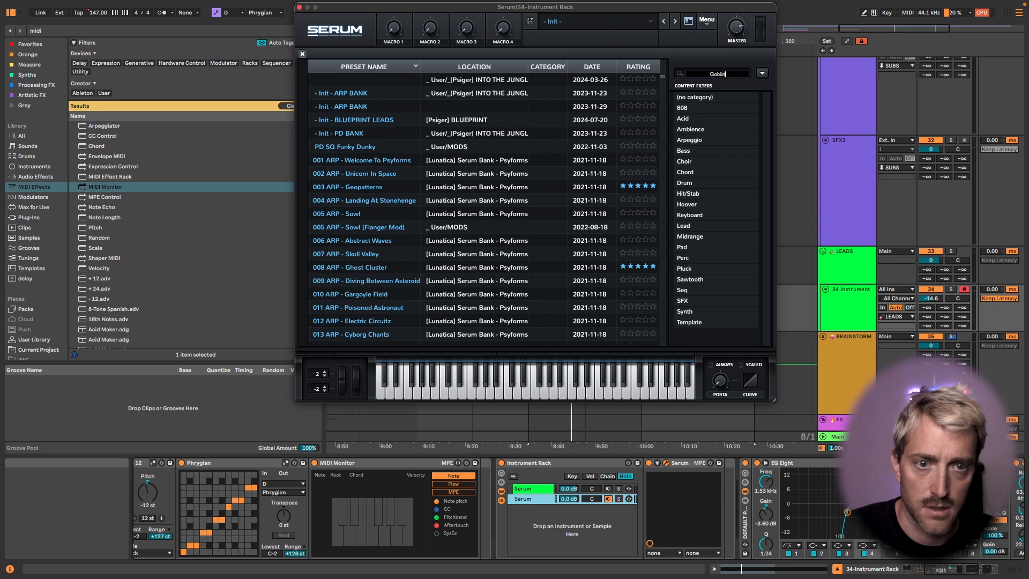
{"action": "key", "text": "Return"}
{"action": "left_click", "coordinate": [390, 80]}
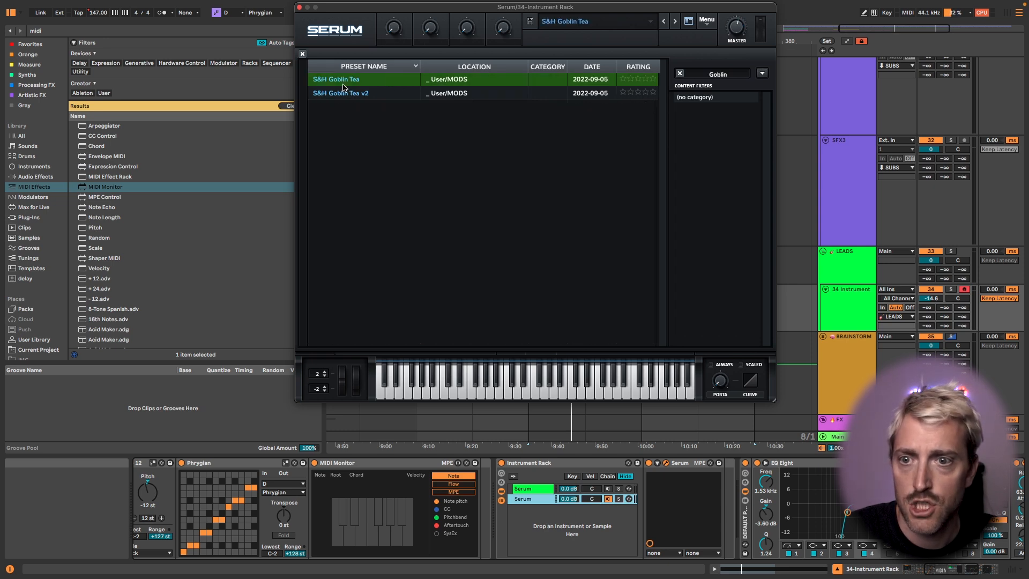
{"action": "left_click", "coordinate": [303, 55]}
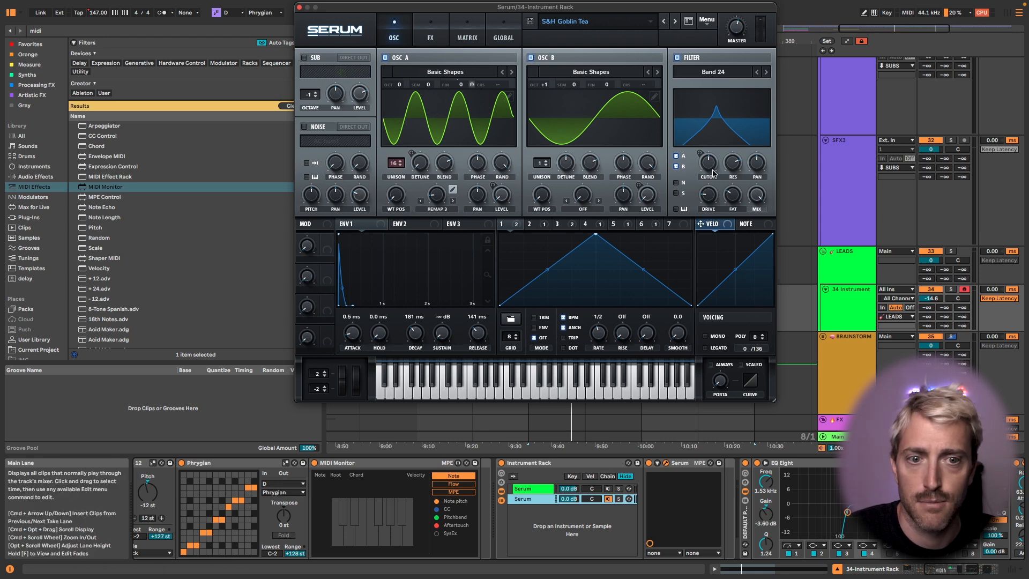
- Compare the effects pages of the two Serum instances with their windows side by side, and close both windows
{"action": "left_click", "coordinate": [418, 45]}
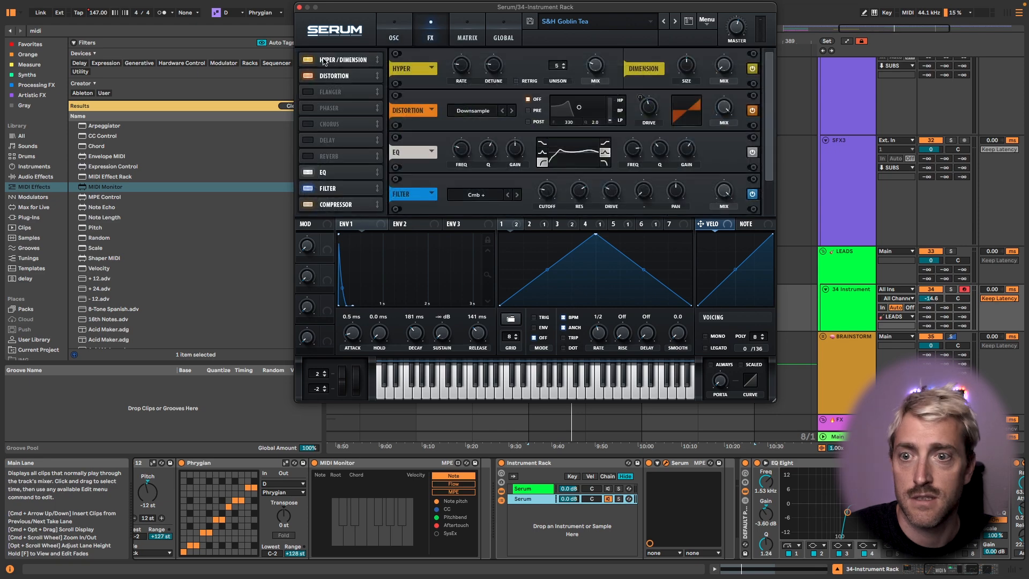
{"action": "left_click", "coordinate": [334, 76]}
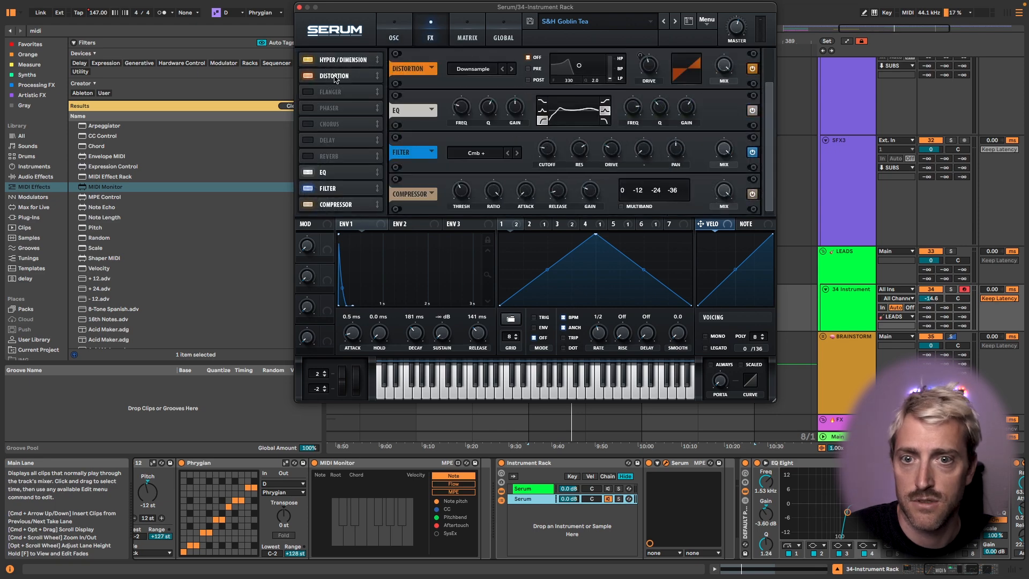
{"action": "left_click_drag", "start_coordinate": [414, 8], "coordinate": [688, 42]}
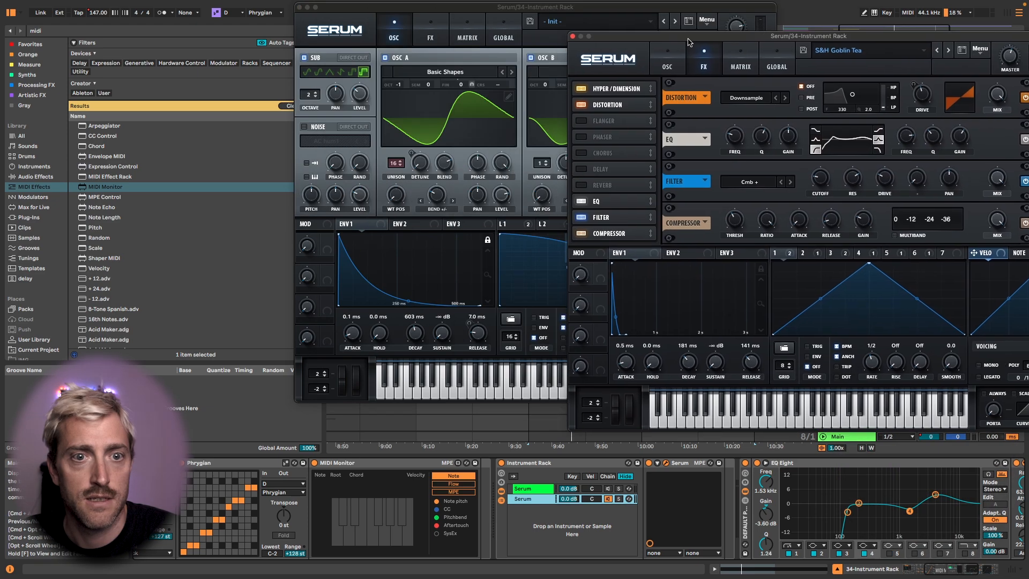
{"action": "left_click_drag", "start_coordinate": [424, 11], "coordinate": [215, 38]}
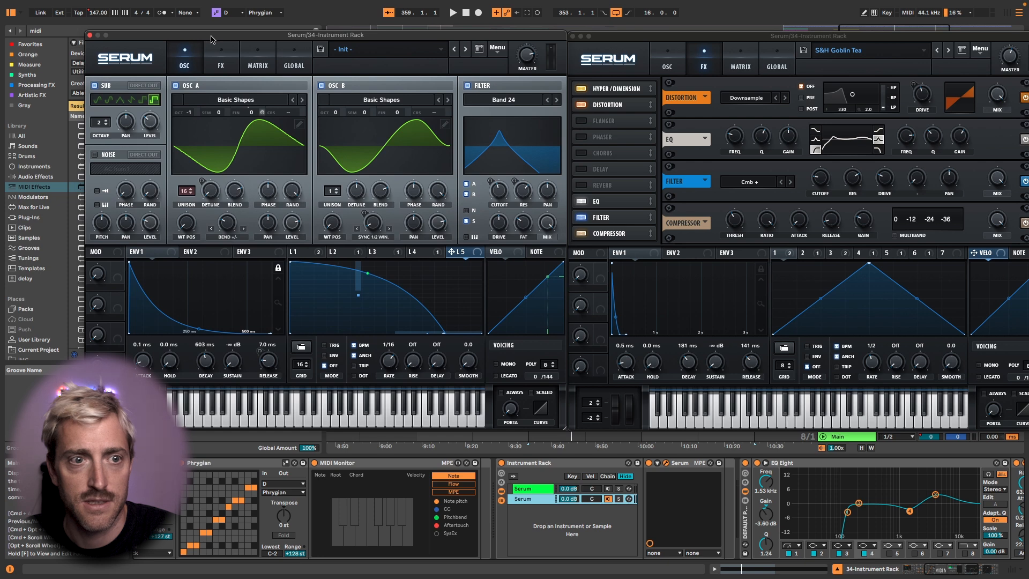
{"action": "left_click", "coordinate": [216, 58]}
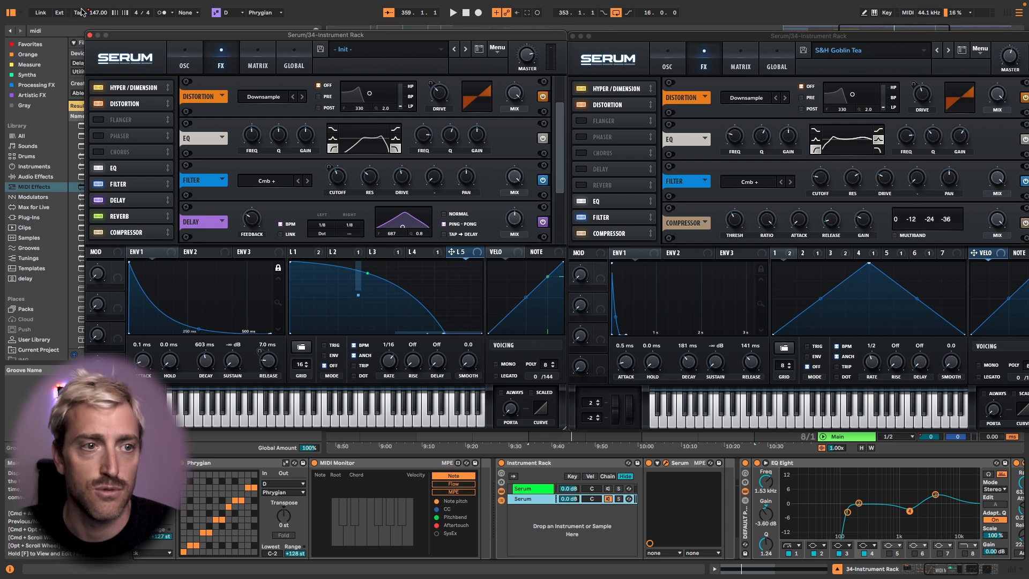
{"action": "left_click", "coordinate": [91, 35]}
{"action": "left_click", "coordinate": [574, 37]}
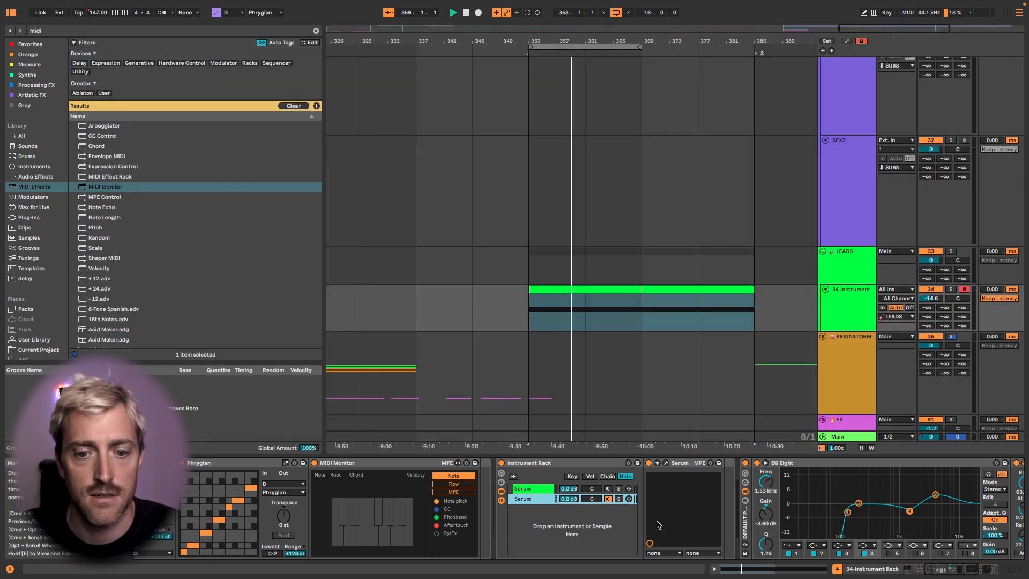
- Audition the S&H Goblin Tea chain and reopen both Serum instances side by side on their effects pages
{"action": "key", "text": "space"}
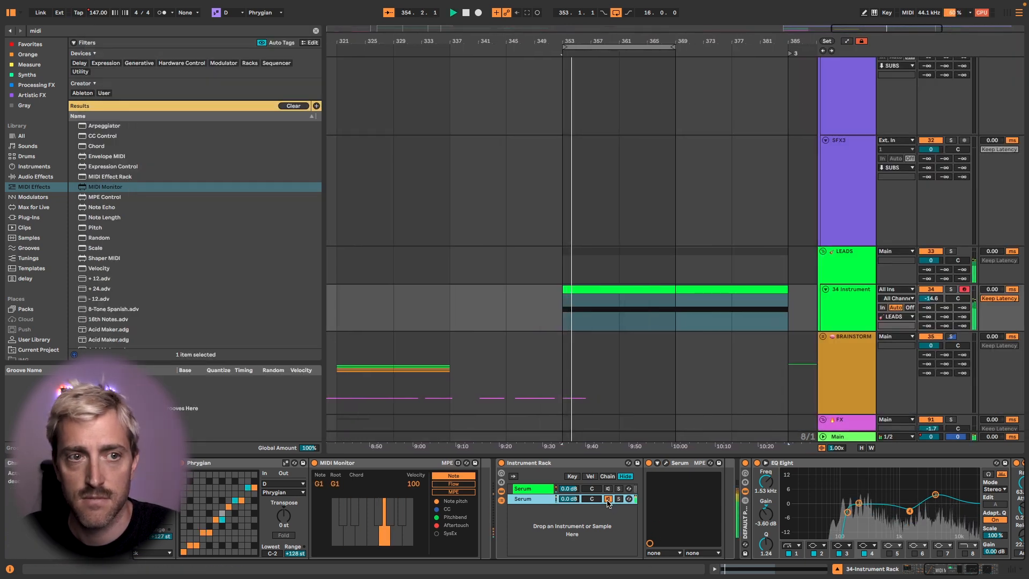
{"action": "key", "text": "space"}
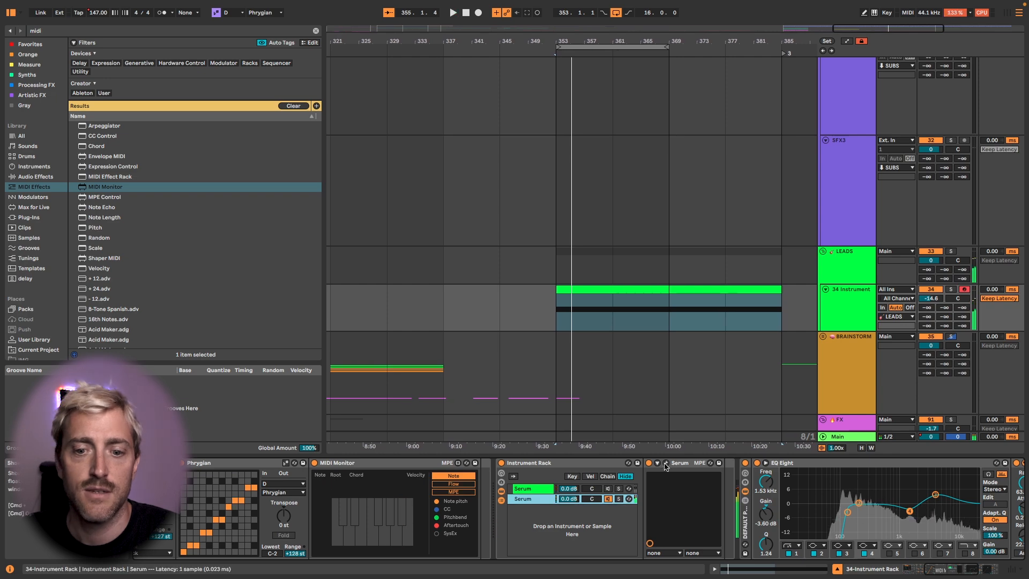
{"action": "left_click", "coordinate": [666, 462]}
{"action": "left_click", "coordinate": [683, 55]}
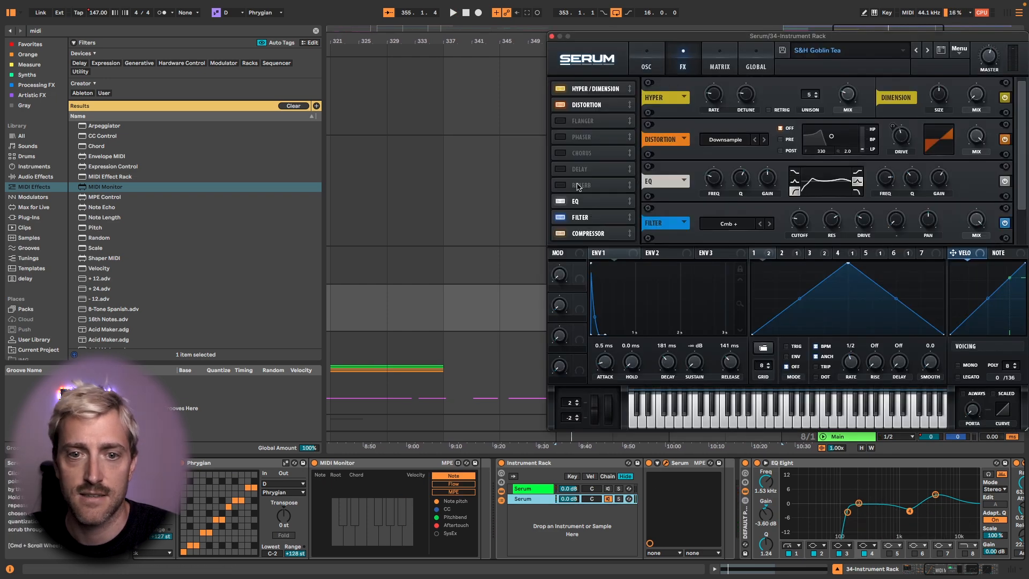
{"action": "left_click", "coordinate": [545, 488]}
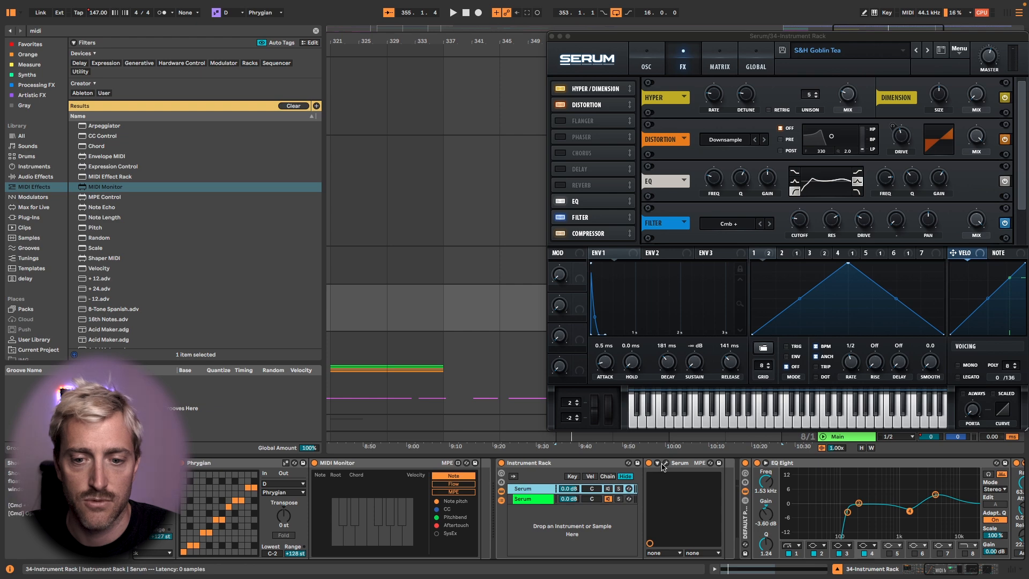
{"action": "left_click", "coordinate": [666, 463]}
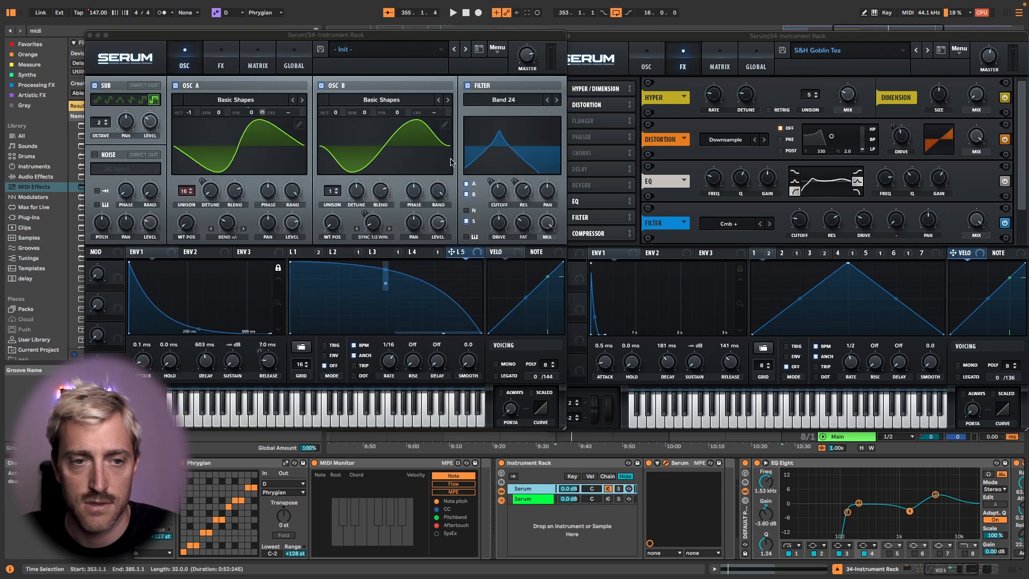
{"action": "left_click", "coordinate": [221, 59]}
- Play the Init Serum patch with its reverb switched off
{"action": "key", "text": "space"}
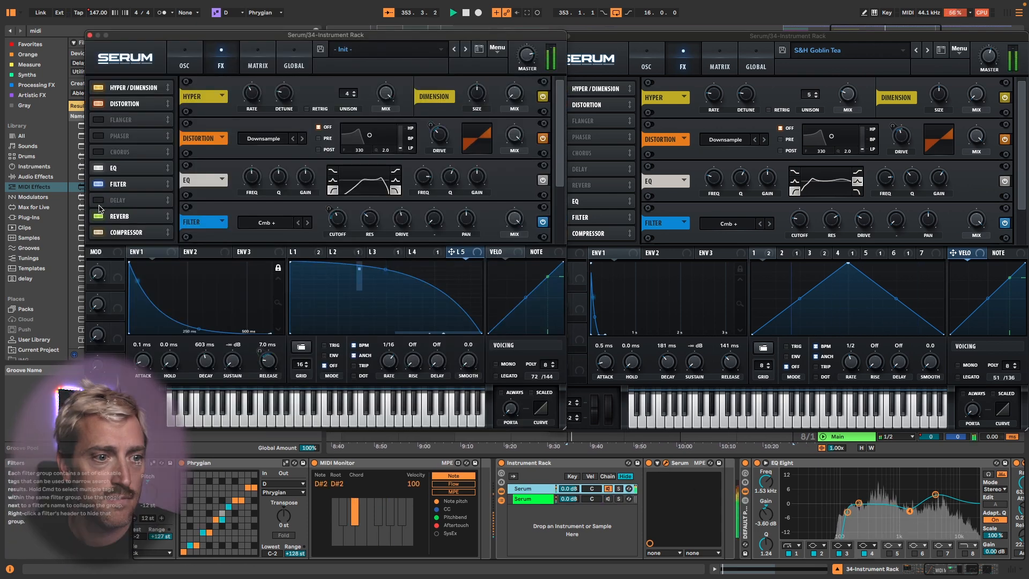
{"action": "left_click", "coordinate": [99, 216]}
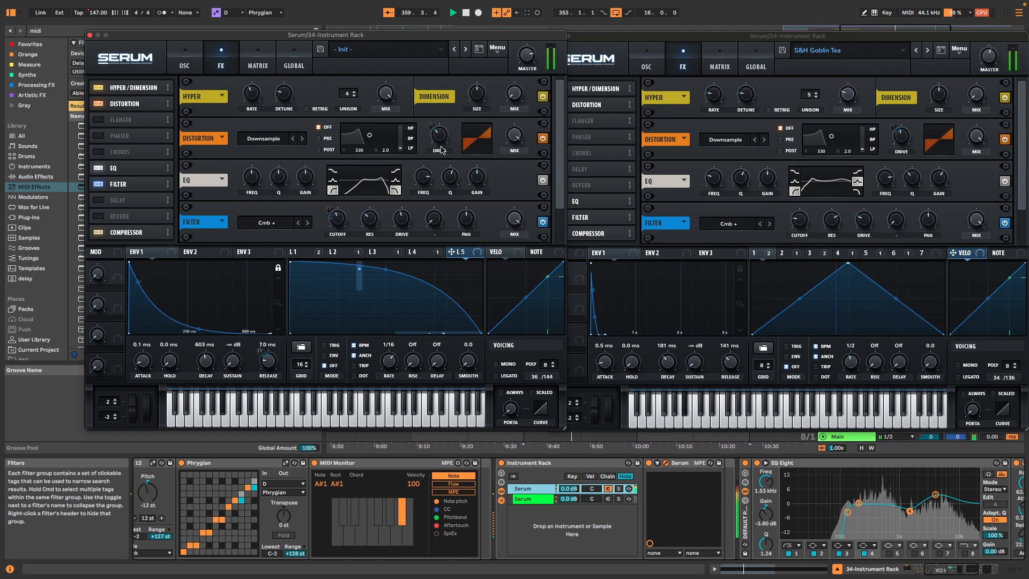
{"action": "mouse_move", "coordinate": [449, 131]}
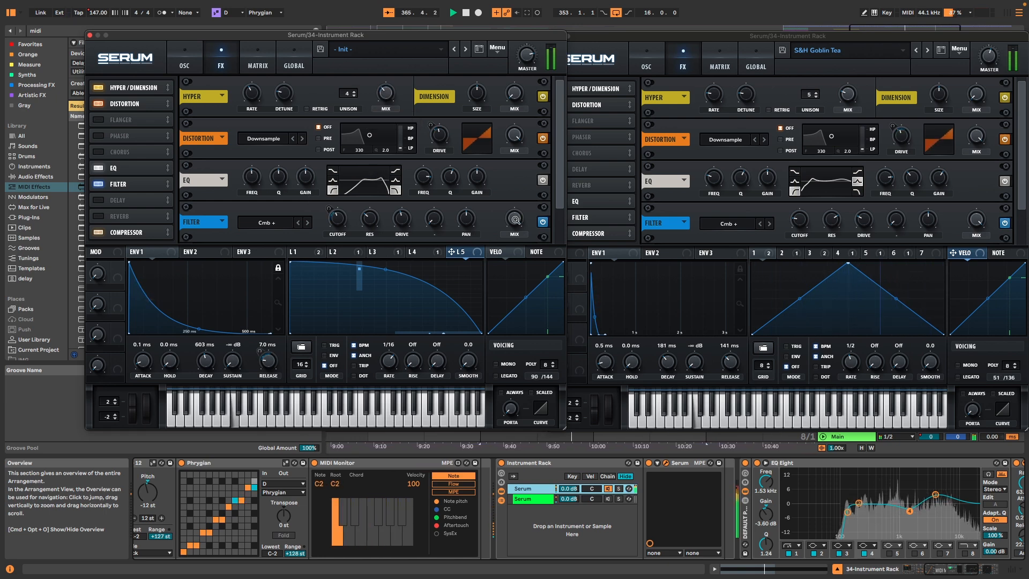
{"action": "key", "text": "space"}
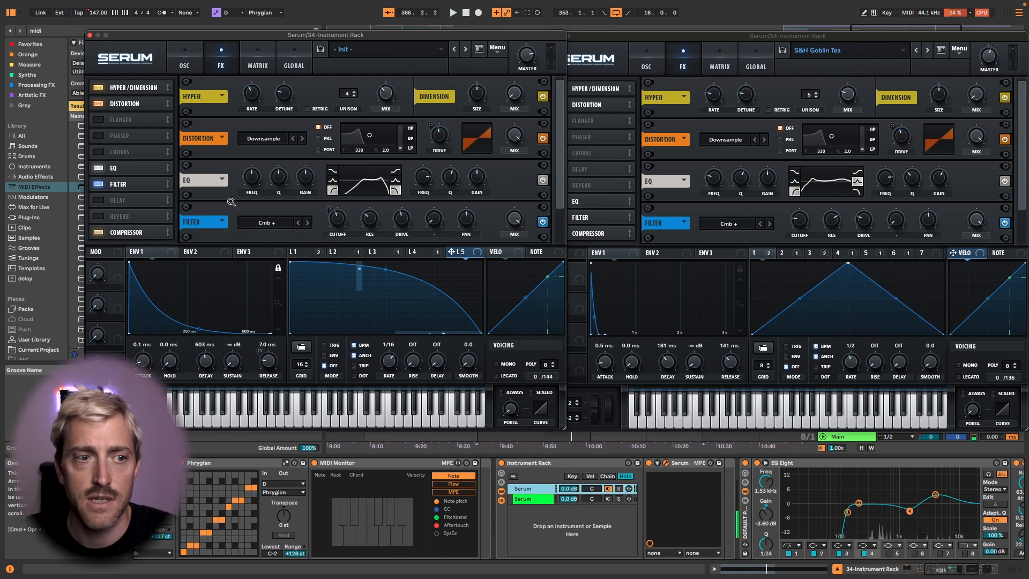
- Enable the delay and reverb in the Init Serum patch and lower the delay's mix
{"action": "left_click", "coordinate": [98, 202]}
{"action": "key", "text": "space"}
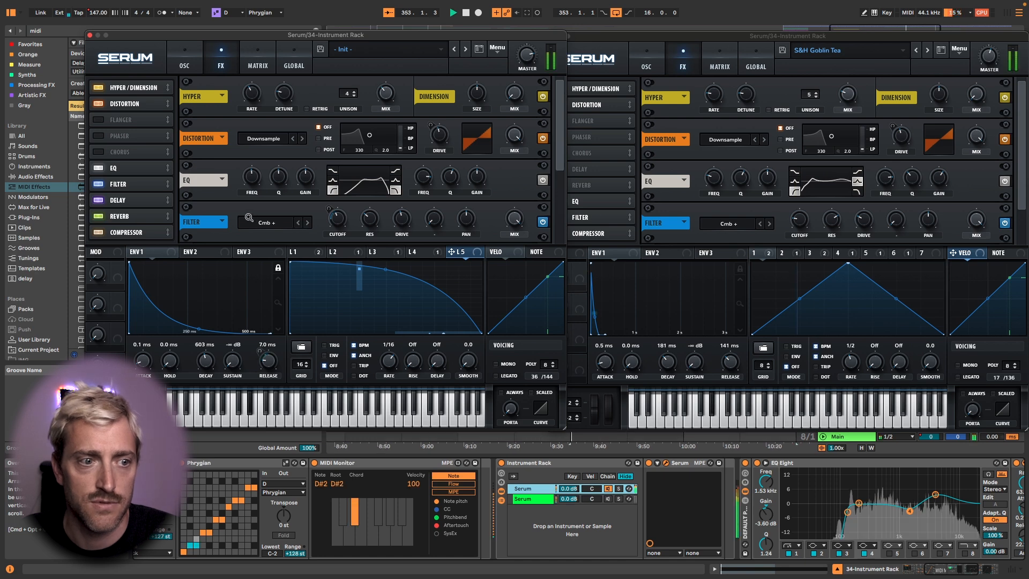
{"action": "left_click", "coordinate": [124, 215]}
{"action": "scroll", "coordinate": [514, 134], "scroll_direction": "down", "scroll_amount": 3}
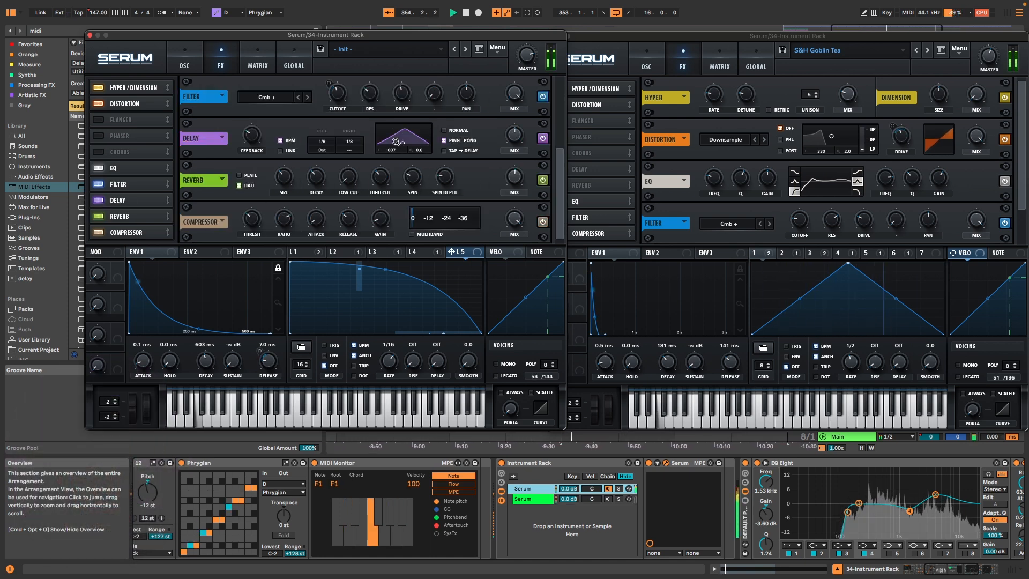
{"action": "left_click_drag", "start_coordinate": [514, 130], "coordinate": [512, 153]}
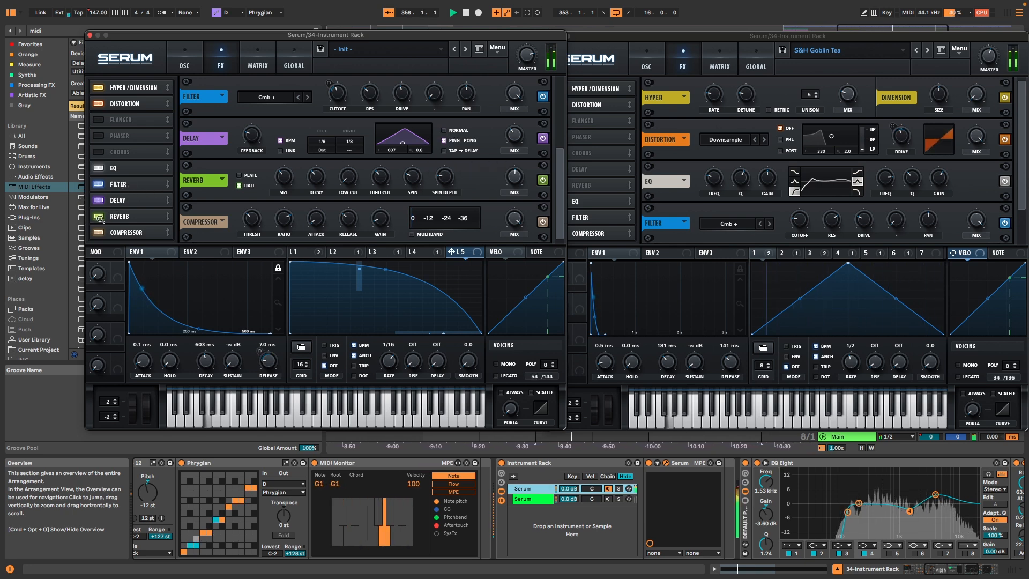
- Set the Init patch's reverb mix to about 42% and switch the reverb type to Plate
{"action": "mouse_move", "coordinate": [513, 178]}
{"action": "left_mouse_down"}
{"action": "mouse_move", "coordinate": [512, 201]}
{"action": "mouse_move", "coordinate": [518, 191]}
{"action": "left_mouse_up"}
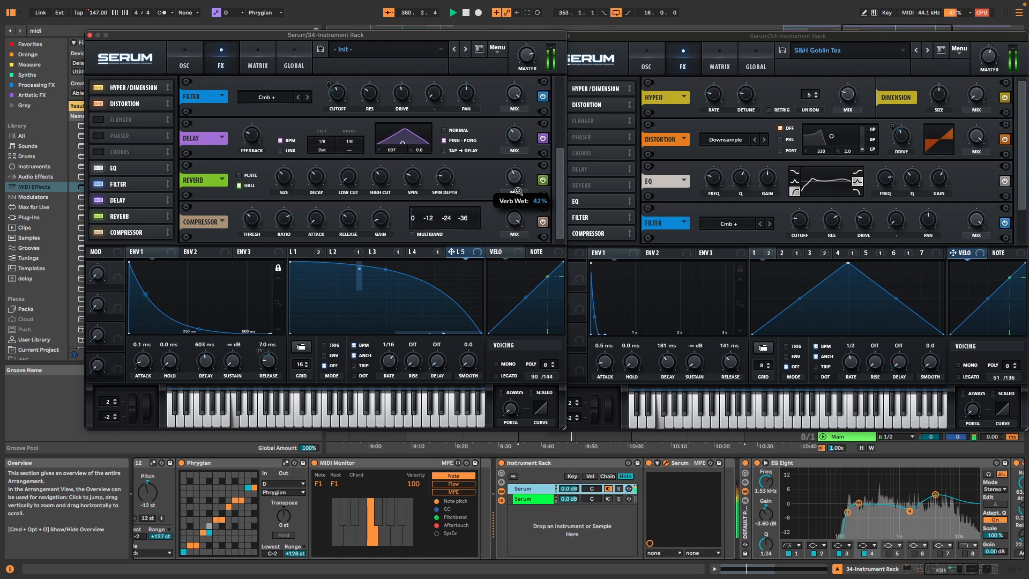
{"action": "left_click", "coordinate": [239, 175]}
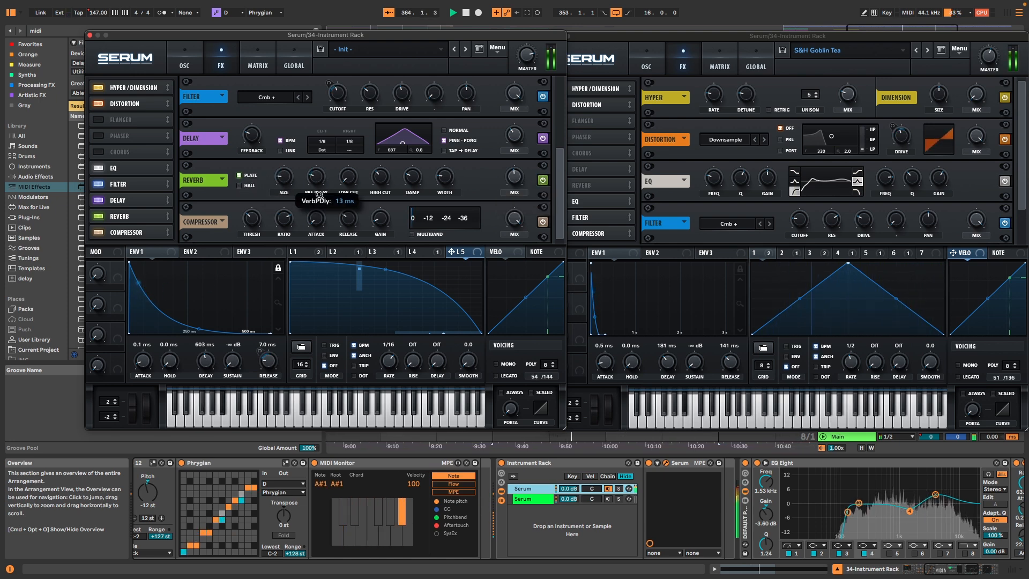
{"action": "key", "text": "space"}
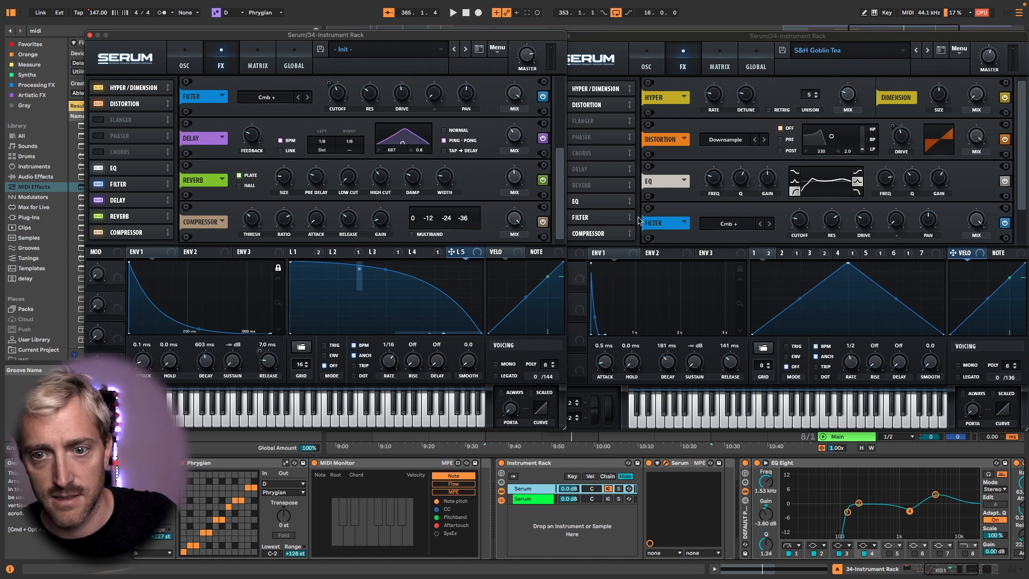
- Compare the oscillator, modulation matrix and global pages of the Init and S&H Goblin Tea patches
{"action": "key", "text": "super+z"}
{"action": "left_click", "coordinate": [602, 230]}
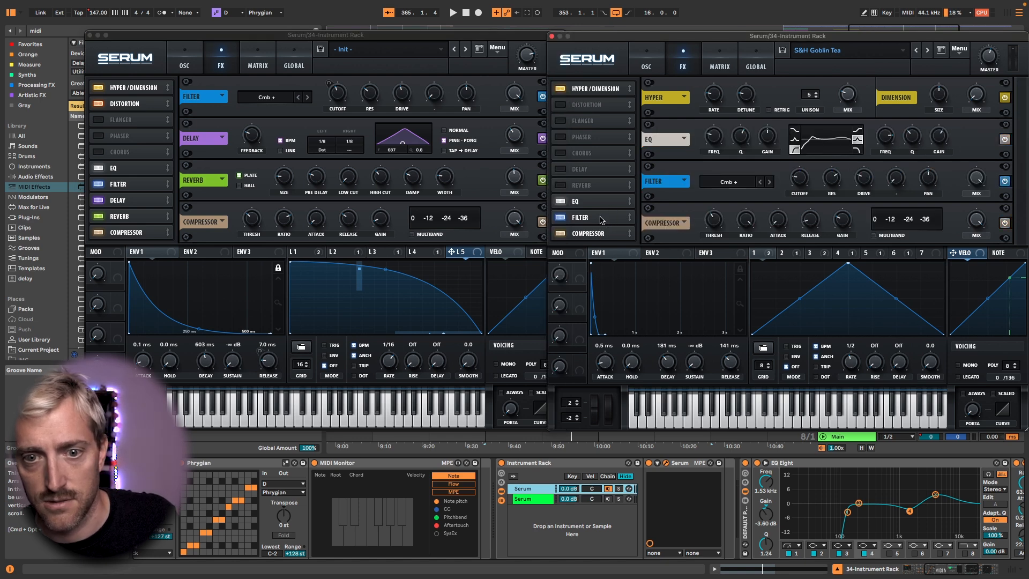
{"action": "left_click", "coordinate": [646, 60]}
{"action": "left_click", "coordinate": [183, 56]}
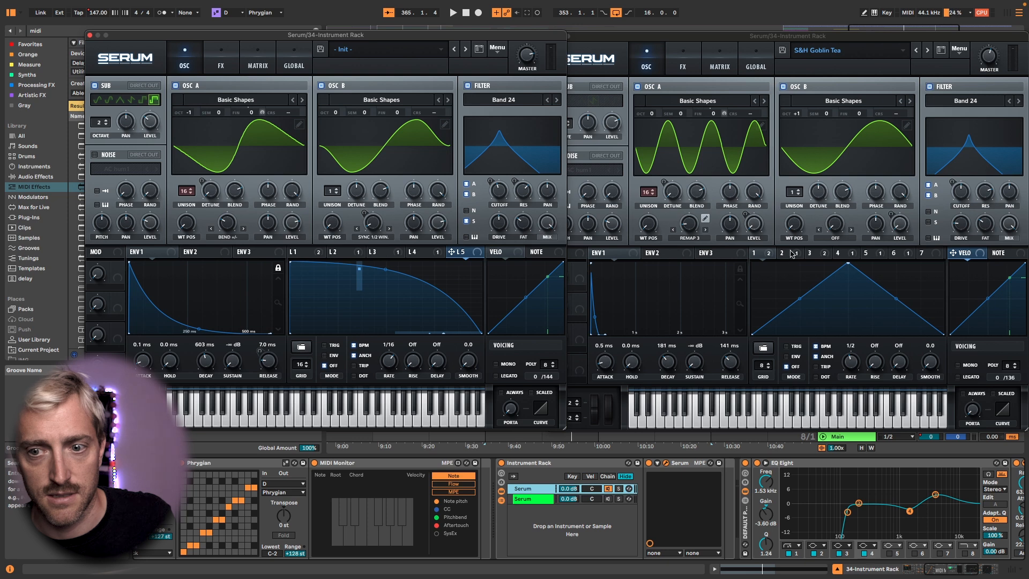
{"action": "left_click", "coordinate": [720, 62]}
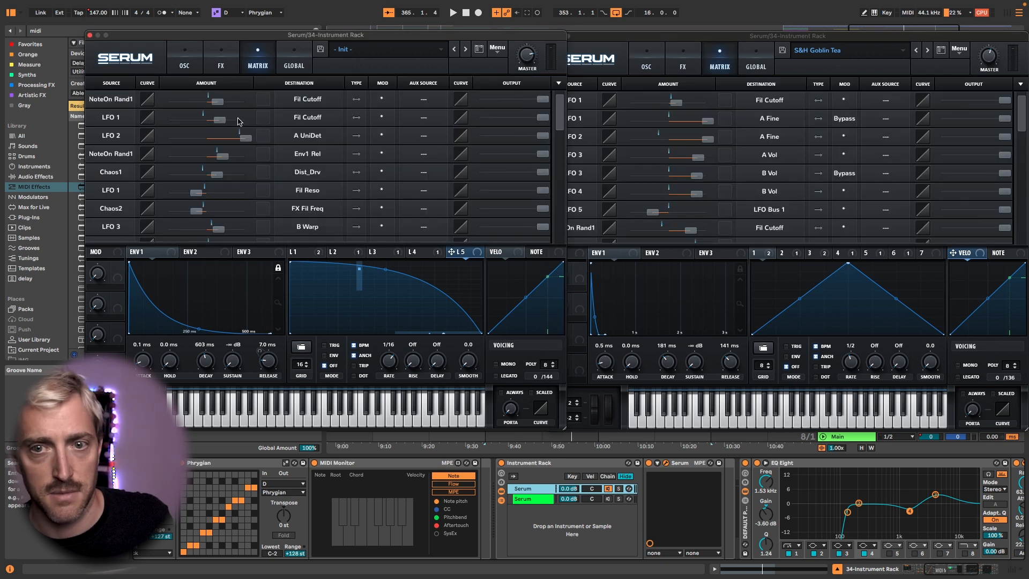
{"action": "scroll", "coordinate": [295, 120], "scroll_direction": "down", "scroll_amount": 2}
{"action": "scroll", "coordinate": [762, 142], "scroll_direction": "down", "scroll_amount": 4}
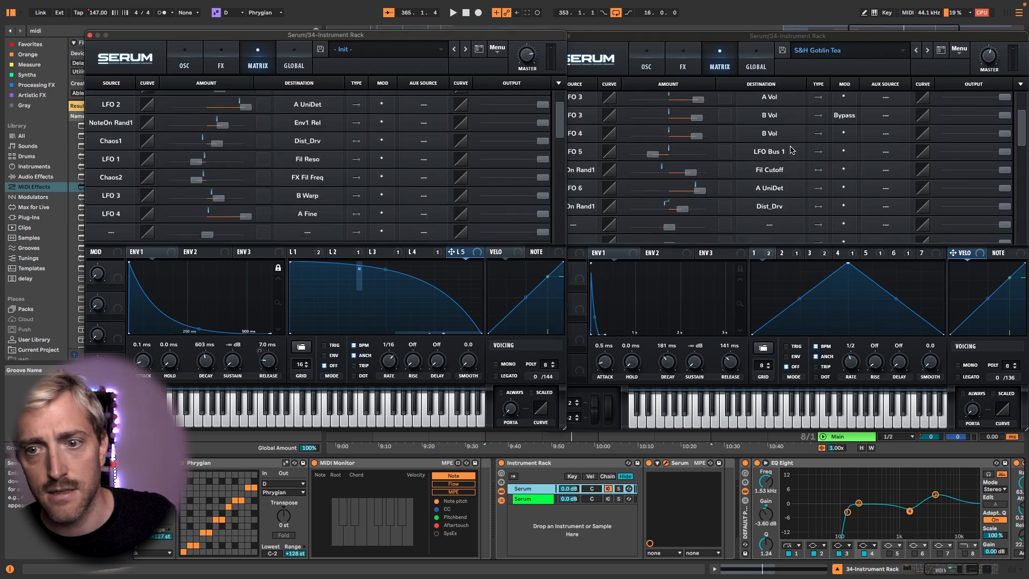
{"action": "scroll", "coordinate": [763, 142], "scroll_direction": "up", "scroll_amount": 4}
{"action": "left_click", "coordinate": [756, 59]}
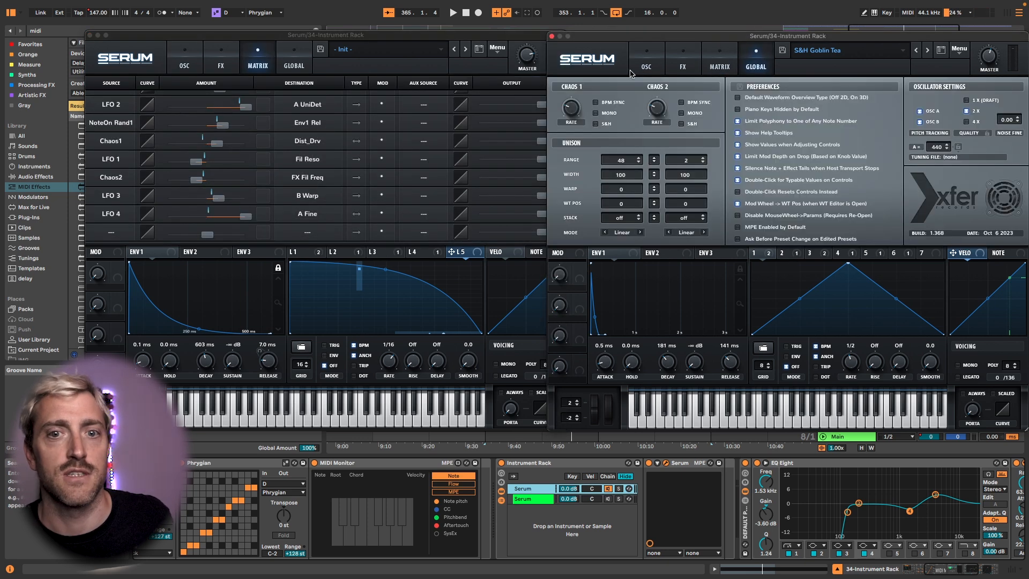
{"action": "left_click", "coordinate": [290, 65]}
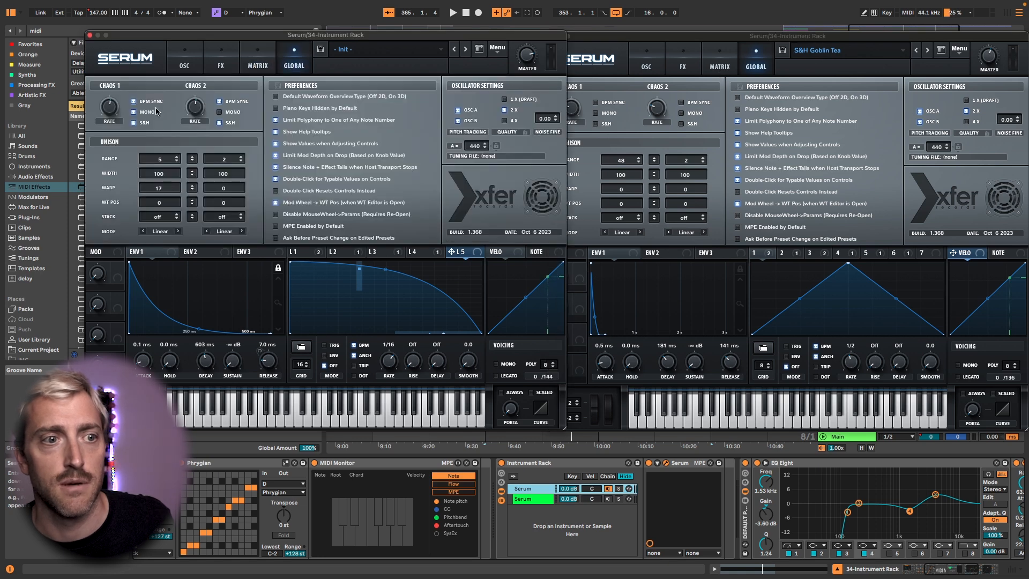
{"action": "left_click", "coordinate": [203, 63]}
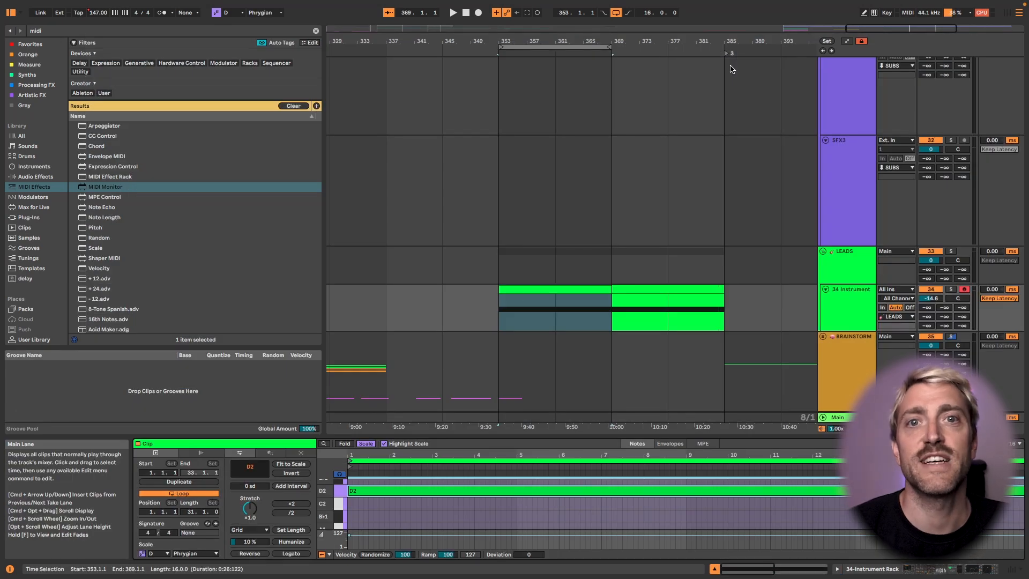
- Replace the clip's long D2 note with a short D2 at 1.1.4, looped over one bar, and fold the note editor
{"action": "double_click", "coordinate": [407, 493]}
{"action": "key", "text": "super+l"}
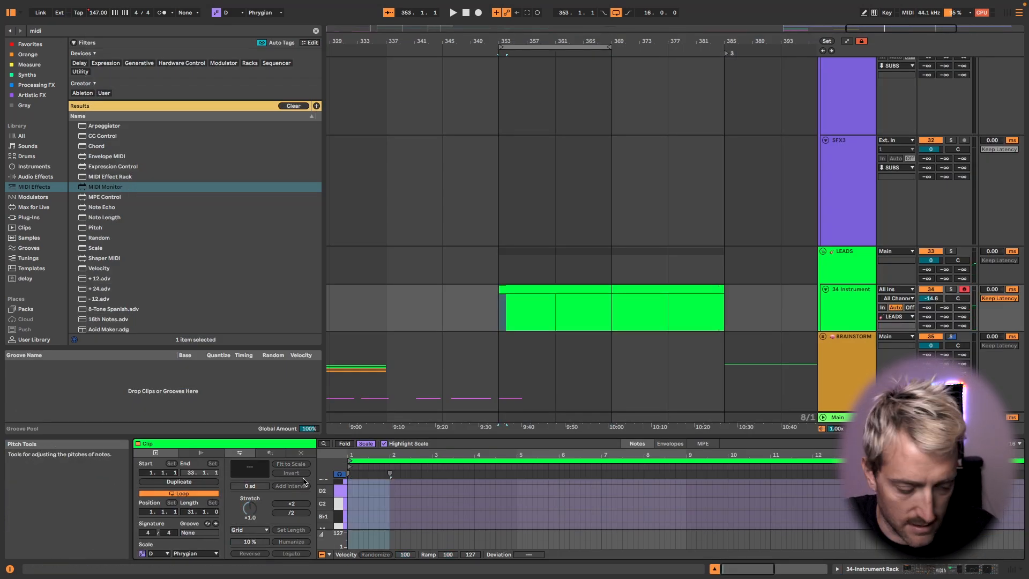
{"action": "double_click", "coordinate": [357, 492]}
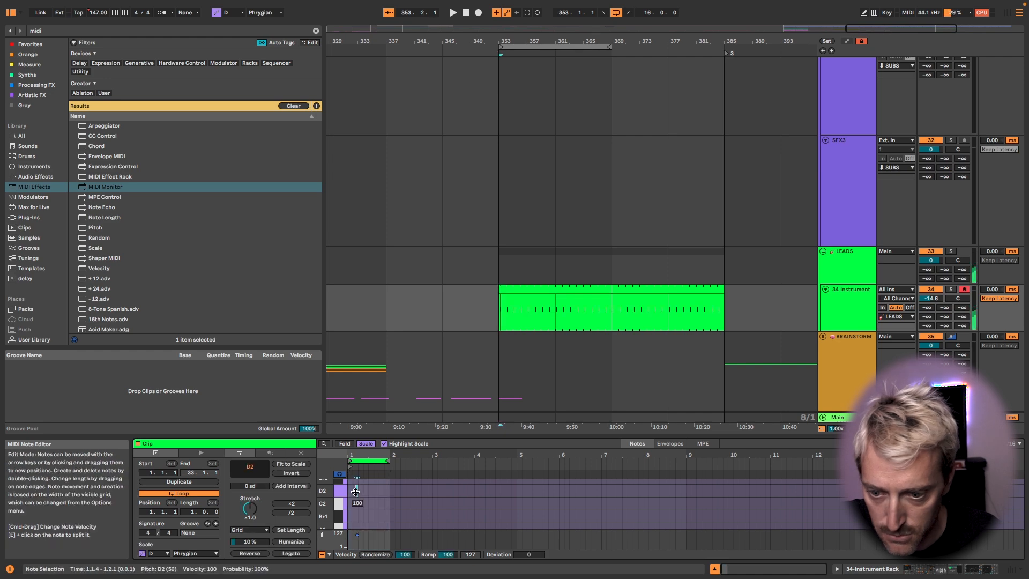
{"action": "scroll", "coordinate": [358, 489], "scroll_direction": "up", "scroll_amount": 4}
{"action": "left_click", "coordinate": [343, 445]}
{"action": "key", "text": "shift+Tab"}
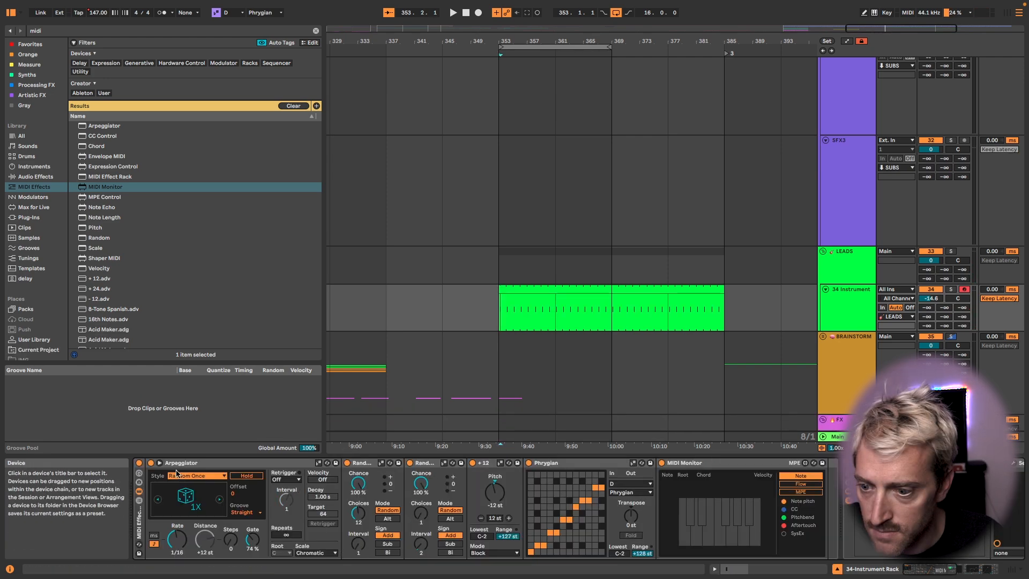
{"action": "key", "text": "shift+Tab"}
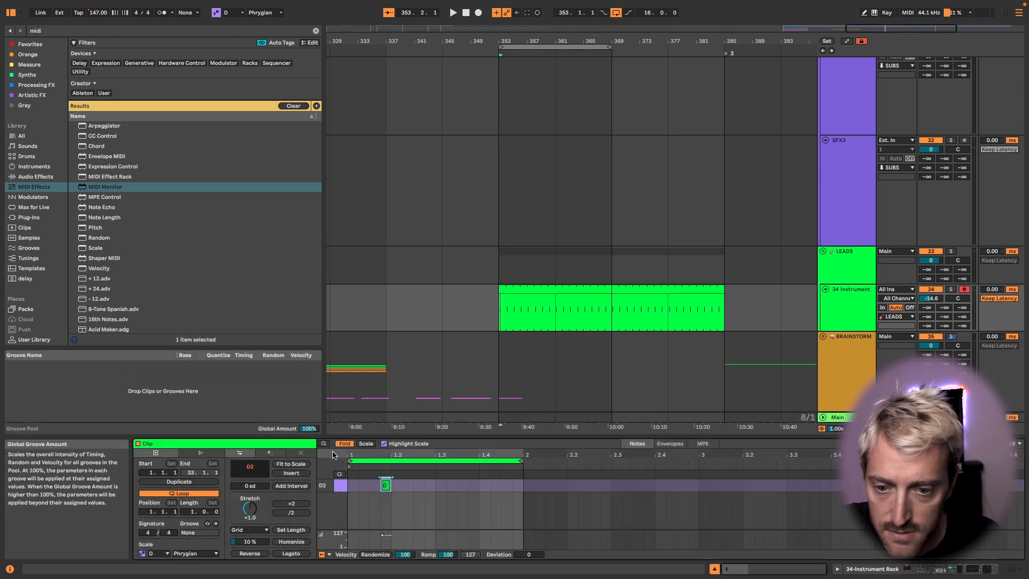
- Build a syncopated one-bar rhythm with D2 notes at 1.1.1, 1.1.4, 1.2.3, 1.3.1, 1.3.4, 1.4.2 and 1.4.4
{"action": "left_click", "coordinate": [475, 487]}
{"action": "left_click_drag", "start_coordinate": [453, 488], "coordinate": [491, 487]}
{"action": "key", "text": "space"}
{"action": "left_click", "coordinate": [453, 488]}
{"action": "double_click", "coordinate": [453, 487]}
{"action": "key", "text": "space"}
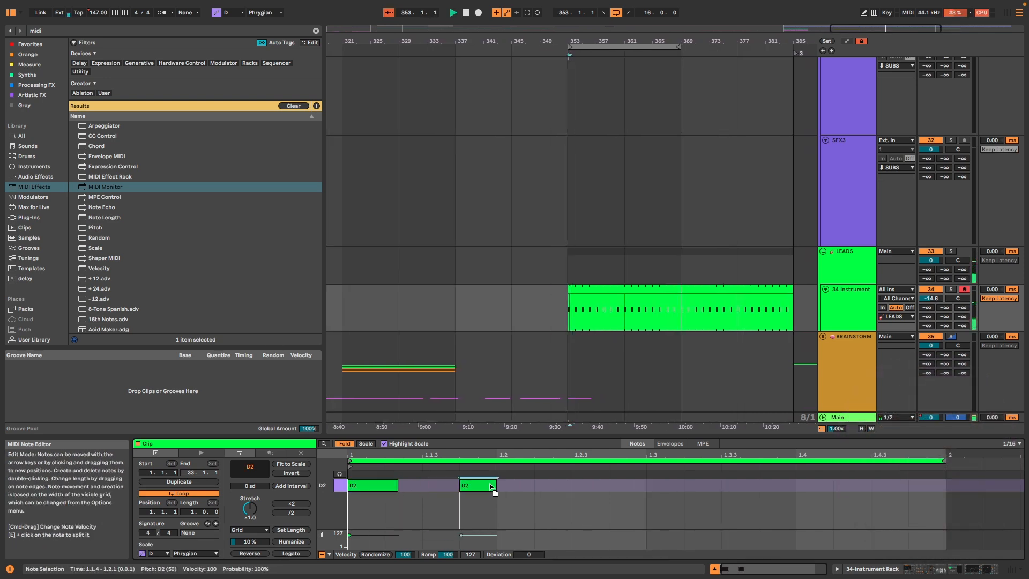
{"action": "left_click_drag", "start_coordinate": [593, 489], "coordinate": [659, 490]}
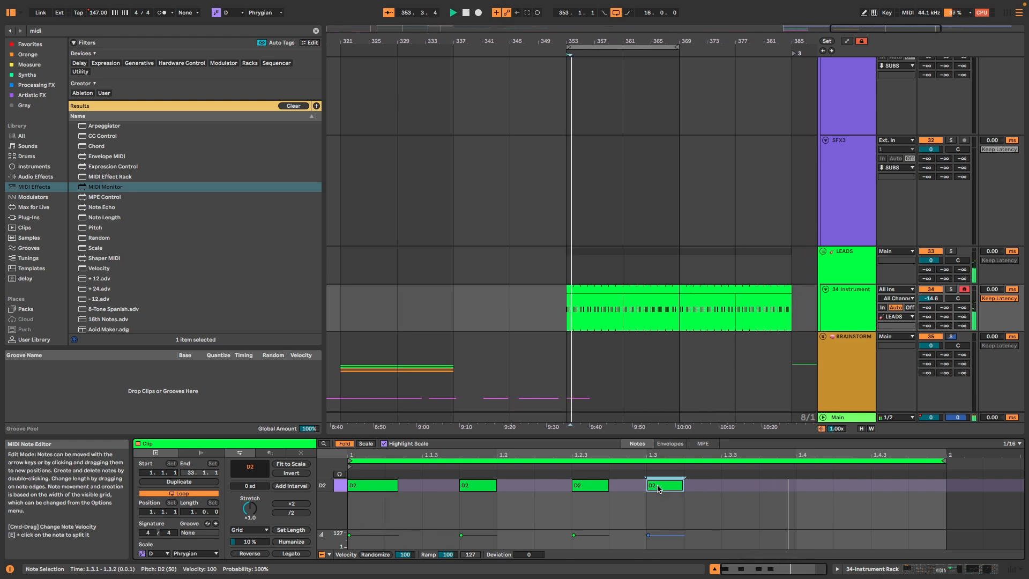
{"action": "mouse_move", "coordinate": [683, 485]}
{"action": "left_mouse_down"}
{"action": "mouse_move", "coordinate": [698, 485]}
{"action": "mouse_move", "coordinate": [682, 487]}
{"action": "left_mouse_up"}
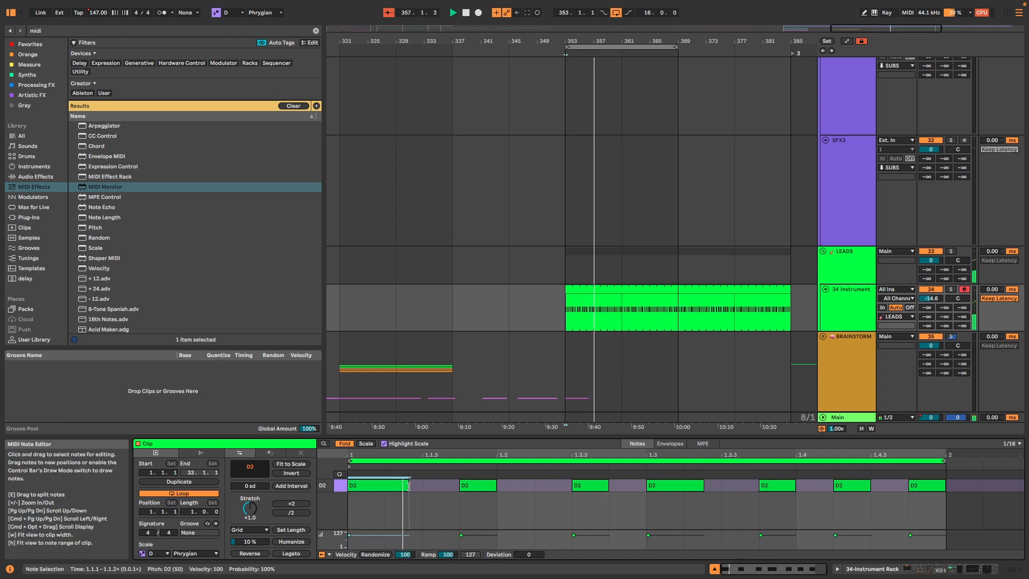
- Insert short D2 notes at 1.1.3 and 1.2.2, and adjust the positions and lengths of the surrounding notes
{"action": "double_click", "coordinate": [443, 489]}
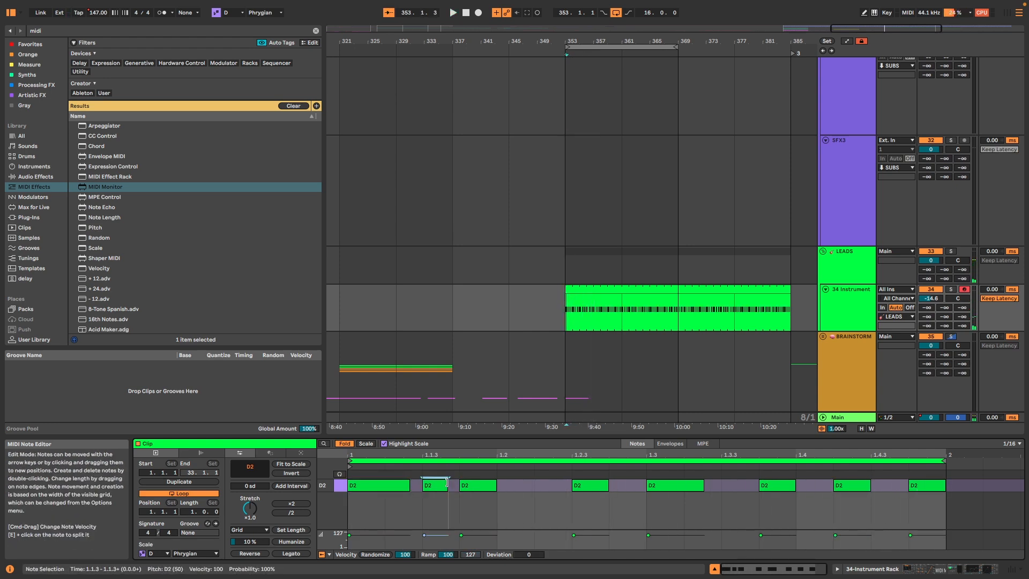
{"action": "left_click_drag", "start_coordinate": [497, 485], "coordinate": [511, 484]}
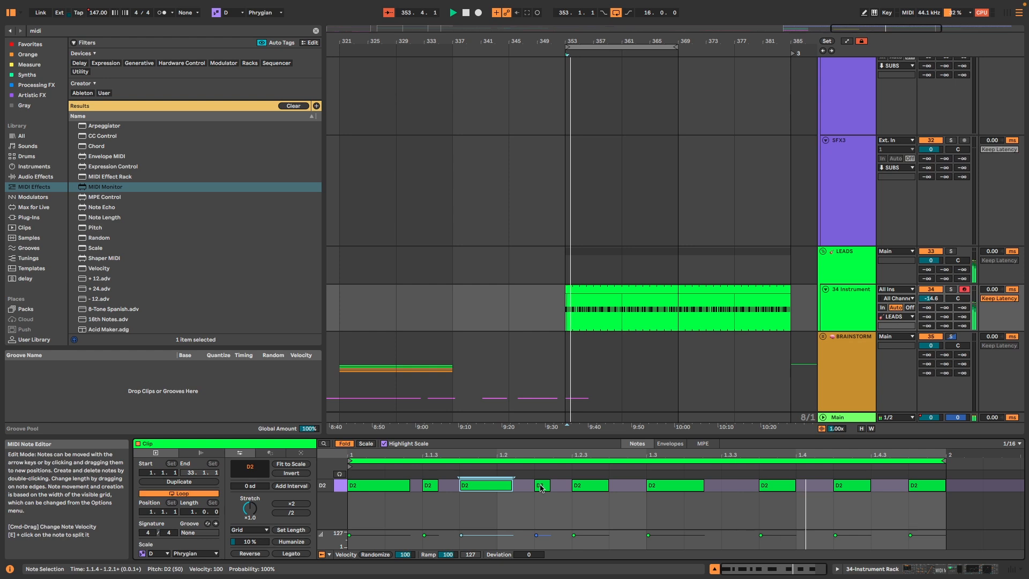
{"action": "left_click_drag", "start_coordinate": [609, 486], "coordinate": [623, 486]}
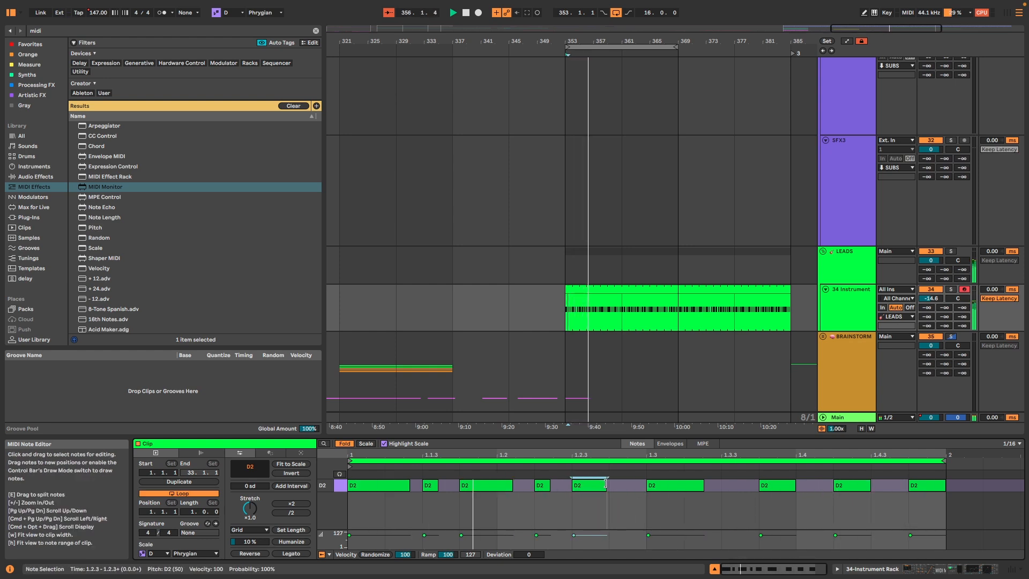
{"action": "left_click_drag", "start_coordinate": [544, 487], "coordinate": [730, 486]}
{"action": "left_click_drag", "start_coordinate": [729, 487], "coordinate": [767, 487]}
{"action": "left_click_drag", "start_coordinate": [850, 487], "coordinate": [812, 486]}
{"action": "left_click_drag", "start_coordinate": [833, 487], "coordinate": [855, 486]}
{"action": "key", "text": "space"}
{"action": "left_click_drag", "start_coordinate": [477, 486], "coordinate": [514, 487]}
{"action": "key", "text": "space"}
- Copy the short D2 notes into the remaining gaps of the bar and shift the neighbouring notes to fit
{"action": "left_click_drag", "start_coordinate": [427, 486], "coordinate": [465, 486], "text": "alt"}
{"action": "left_click_drag", "start_coordinate": [590, 486], "coordinate": [628, 487]}
{"action": "left_click_drag", "start_coordinate": [468, 486], "coordinate": [581, 487], "text": "alt"}
{"action": "left_click_drag", "start_coordinate": [580, 487], "coordinate": [655, 487], "text": "alt"}
{"action": "left_click_drag", "start_coordinate": [723, 486], "coordinate": [685, 486]}
{"action": "left_click_drag", "start_coordinate": [767, 487], "coordinate": [940, 486], "text": "alt"}
- Duplicate the clip's loop to two bars and vary the positions and lengths of its D2 notes
{"action": "left_click", "coordinate": [179, 482]}
{"action": "left_click_drag", "start_coordinate": [683, 486], "coordinate": [718, 486]}
{"action": "left_click_drag", "start_coordinate": [847, 489], "coordinate": [868, 489]}
{"action": "mouse_move", "coordinate": [817, 486]}
{"action": "left_mouse_down"}
{"action": "mouse_move", "coordinate": [892, 486]}
{"action": "mouse_move", "coordinate": [825, 487]}
{"action": "left_mouse_up"}
{"action": "left_click_drag", "start_coordinate": [923, 487], "coordinate": [901, 487], "text": "alt"}
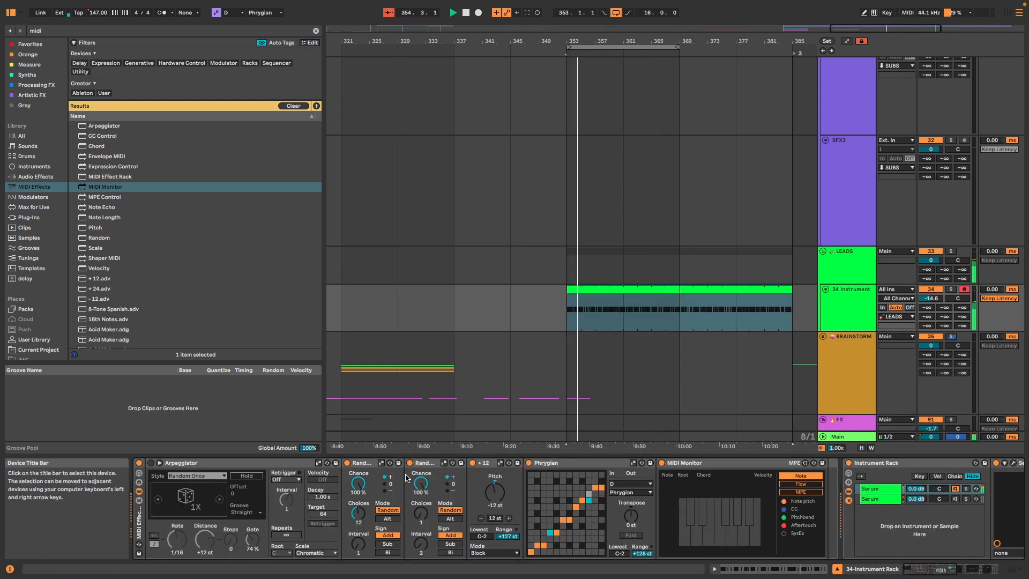
- Look over the lead track's MIDI effect chain during playback and reopen the clip's note editor
{"action": "scroll", "coordinate": [317, 482], "scroll_direction": "right", "scroll_amount": 3}
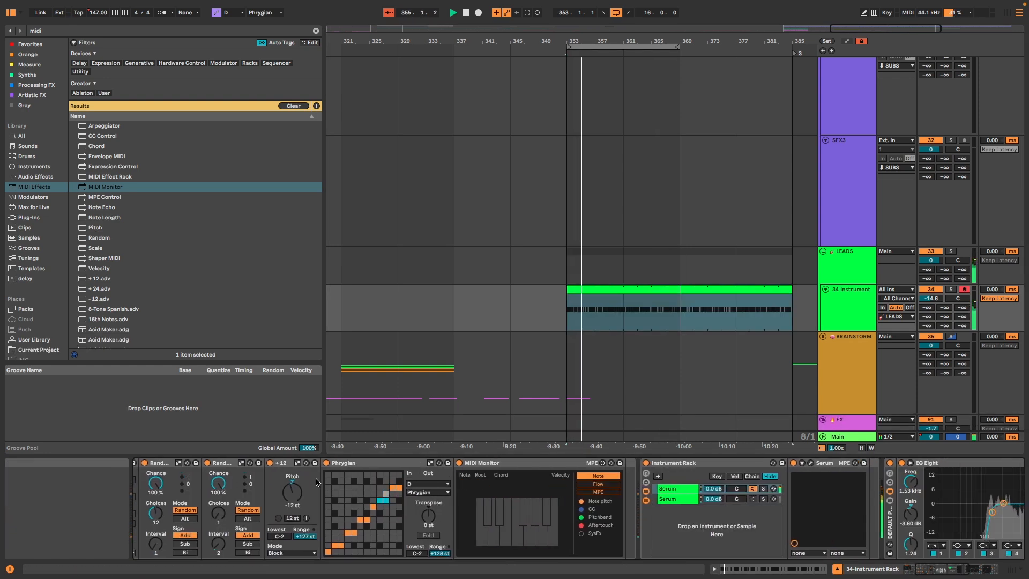
{"action": "left_click", "coordinate": [590, 288]}
{"action": "double_click", "coordinate": [590, 289]}
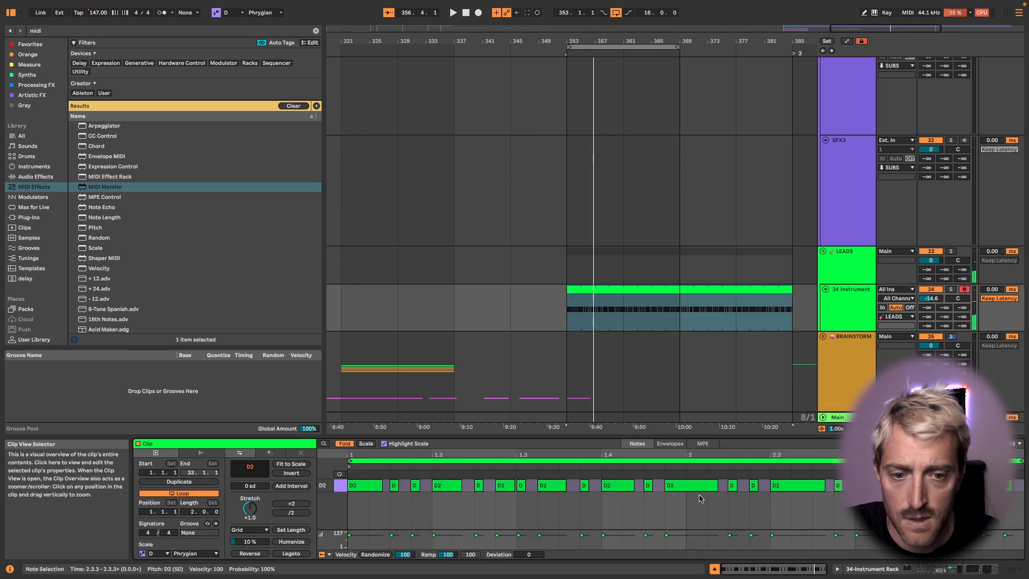
- Shorten the lead clip's loop to three beats (0.3.0) and play the resulting pattern
{"action": "left_click_drag", "start_coordinate": [602, 513], "coordinate": [239, 435]}
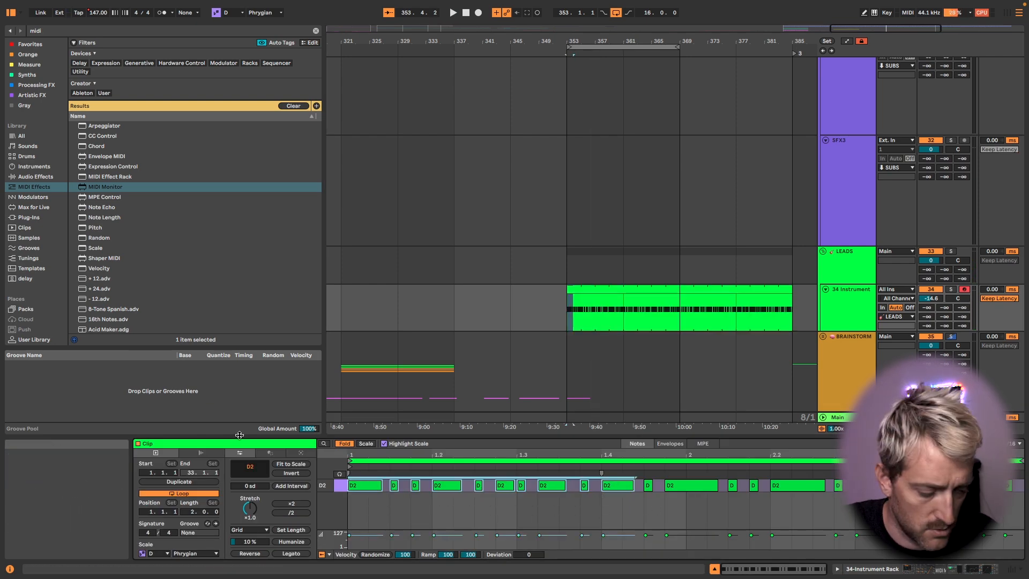
{"action": "key", "text": "super+l"}
{"action": "key", "text": "space"}
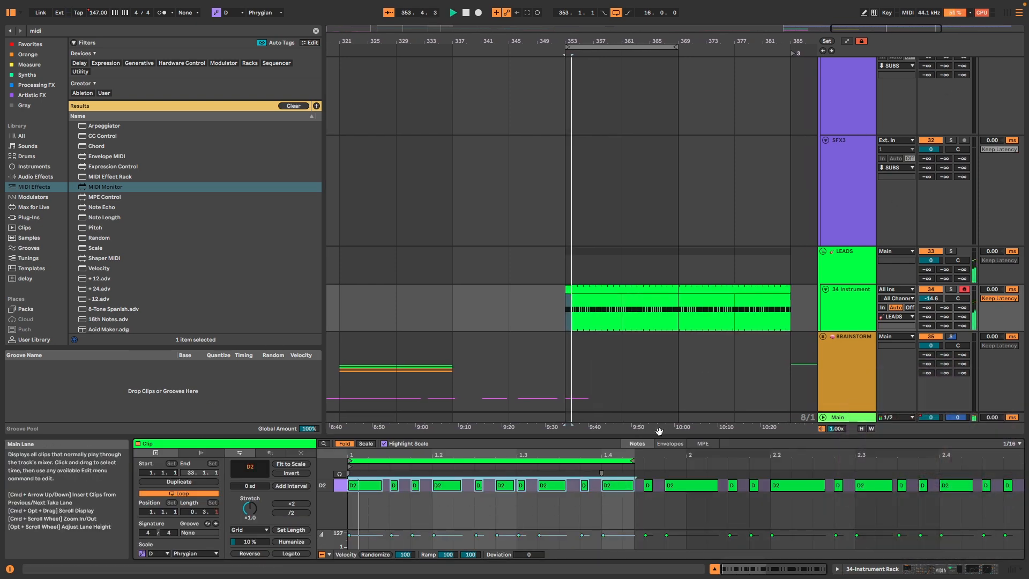
{"action": "left_click_drag", "start_coordinate": [632, 462], "coordinate": [597, 461]}
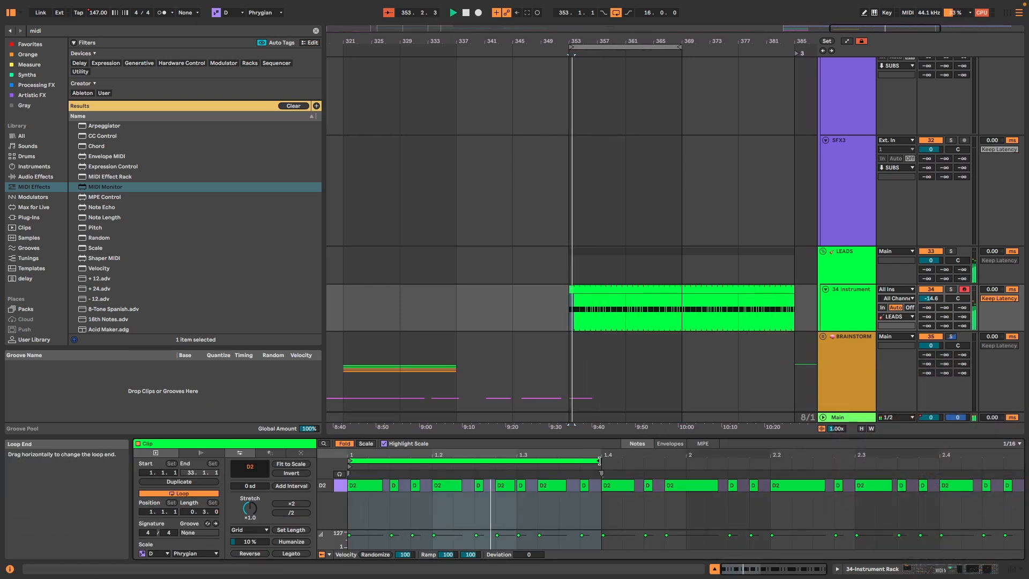
{"action": "scroll", "coordinate": [626, 320], "scroll_direction": "up", "scroll_amount": 3}
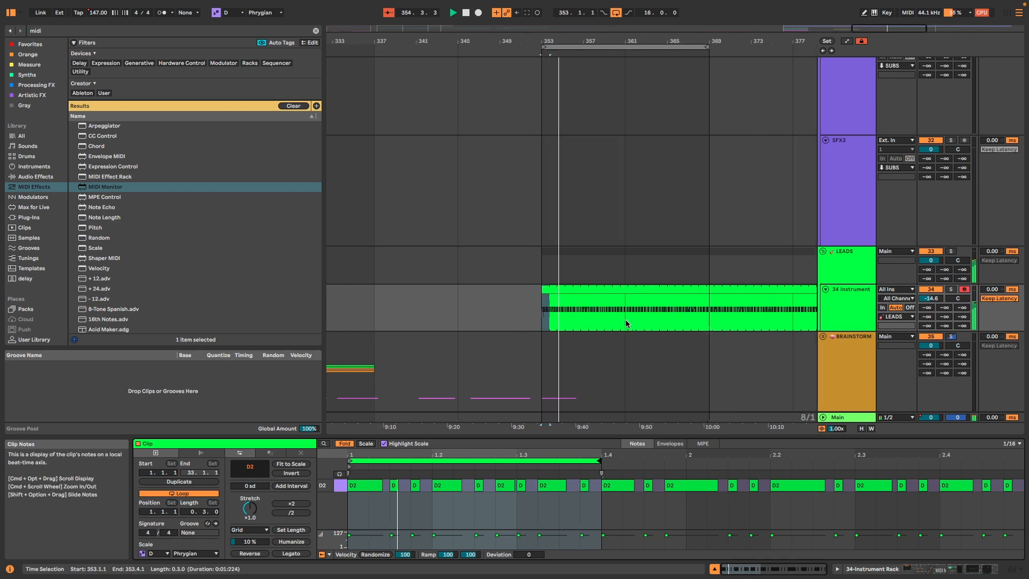
- Set the arrangement grid to 2 bars and duplicate the lead clip's four bars from 353 to 357
{"action": "right_click", "coordinate": [615, 317]}
{"action": "left_click", "coordinate": [691, 475]}
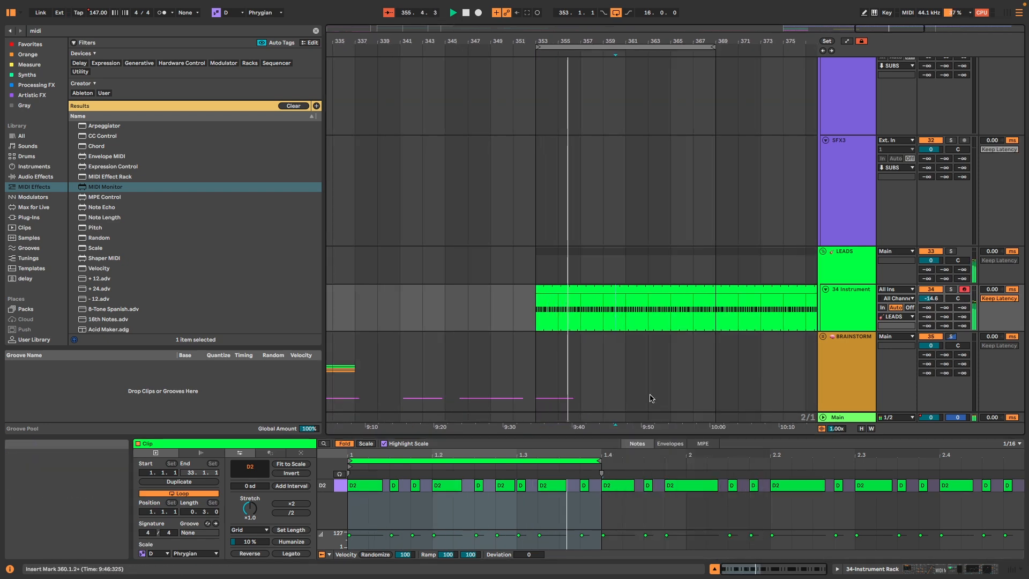
{"action": "scroll", "coordinate": [567, 308], "scroll_direction": "up", "scroll_amount": 2}
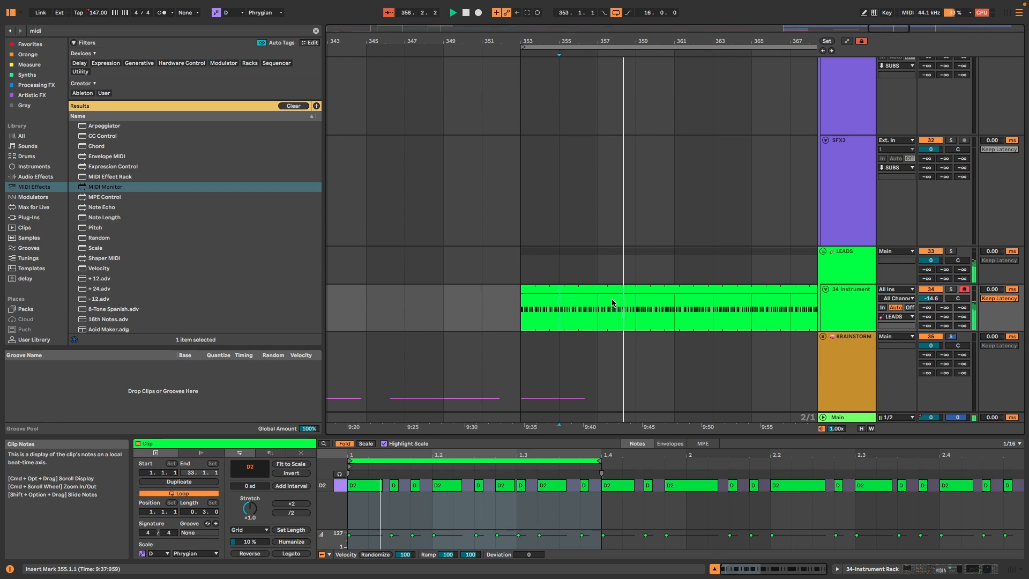
{"action": "left_click_drag", "start_coordinate": [615, 289], "coordinate": [586, 295]}
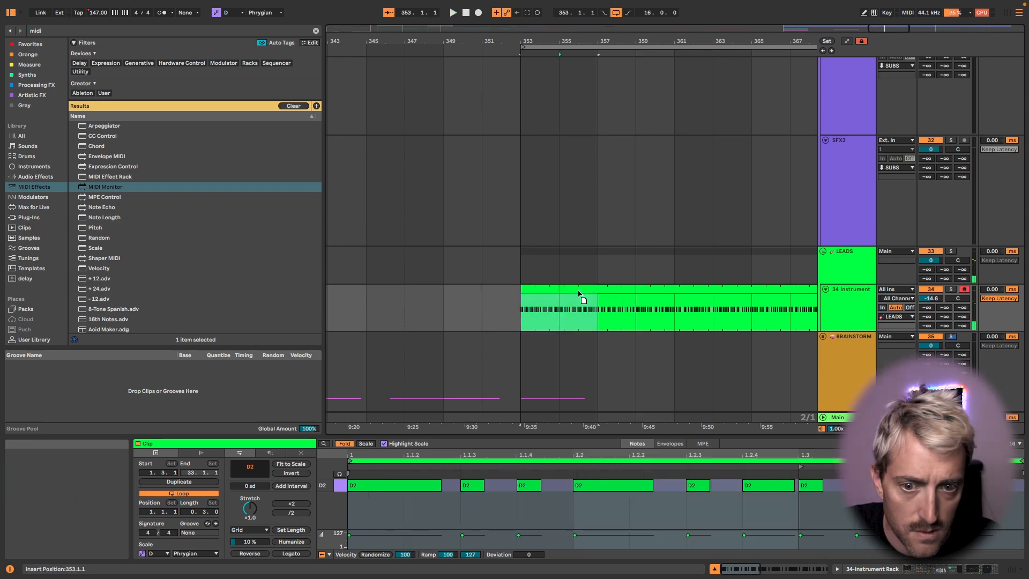
{"action": "key", "text": "super+d"}
- Loop the arrangement over the eight bars from 353 to 361 and play the section
{"action": "left_click", "coordinate": [588, 293], "text": "shift"}
{"action": "key", "text": "super+l"}
{"action": "key", "text": "space"}
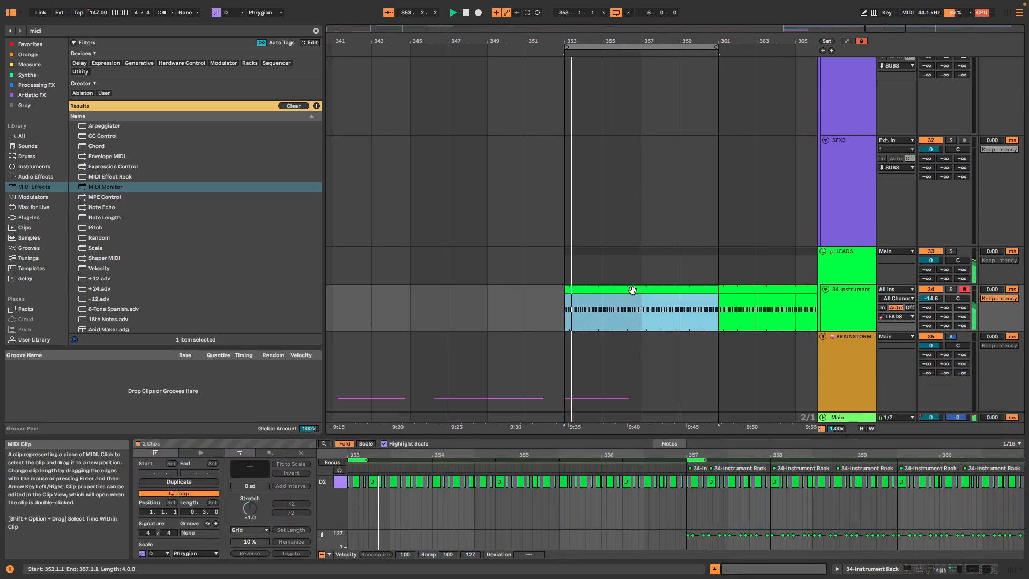
{"action": "scroll", "coordinate": [655, 230], "scroll_direction": "down", "scroll_amount": 1}
{"action": "scroll", "coordinate": [641, 249], "scroll_direction": "right", "scroll_amount": 3}
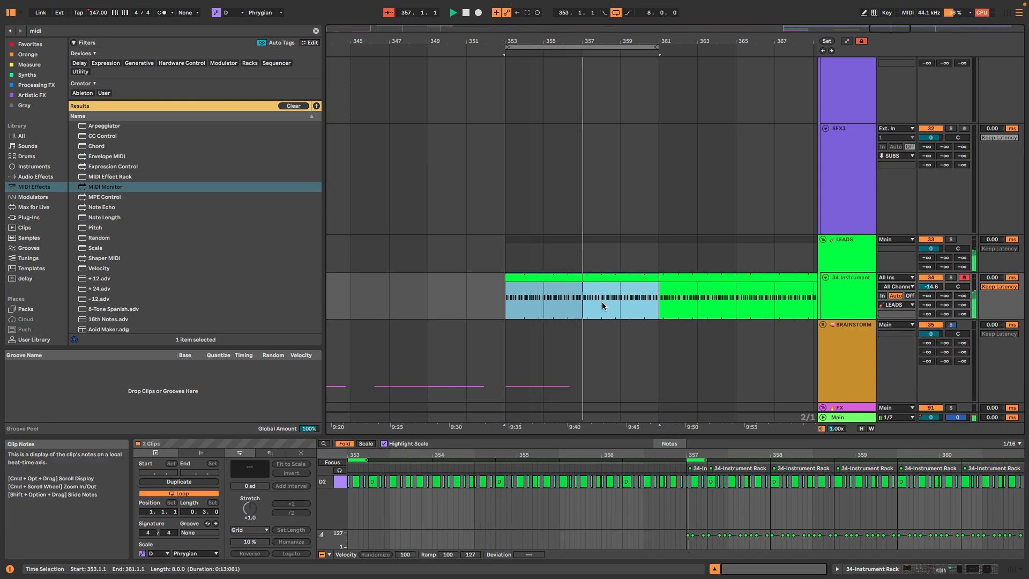
{"action": "scroll", "coordinate": [595, 301], "scroll_direction": "right", "scroll_amount": 2}
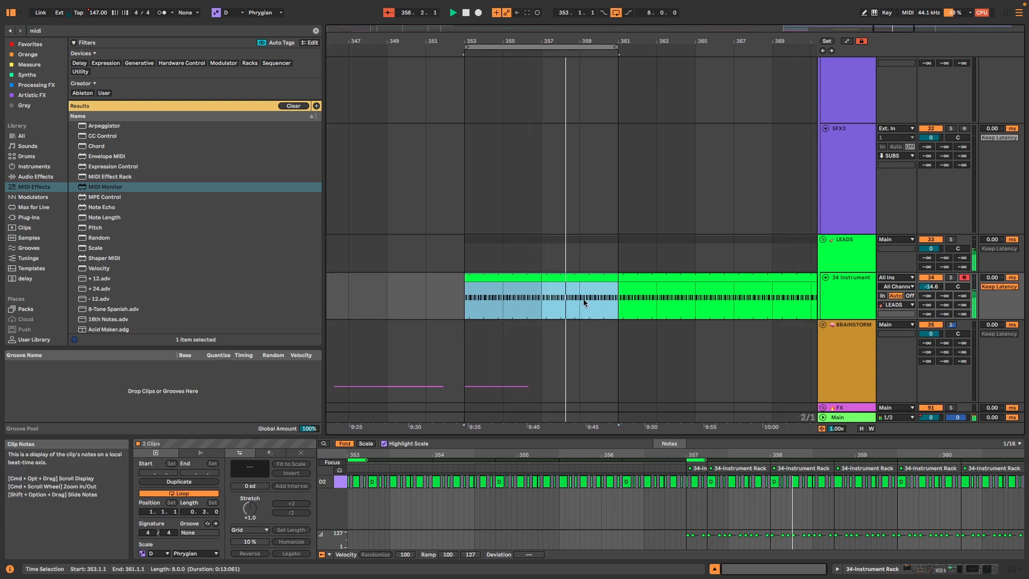
- Add a MIDI track below the lead track and set its input to 34-Instrument Rack, Post FX
{"action": "left_click", "coordinate": [847, 293]}
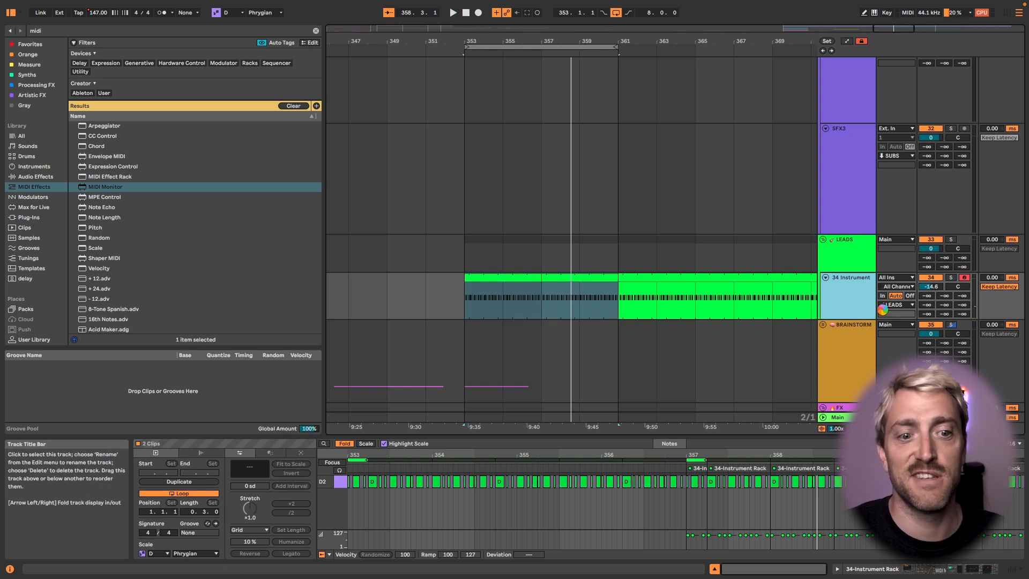
{"action": "left_click", "coordinate": [826, 324]}
{"action": "scroll", "coordinate": [854, 320], "scroll_direction": "down", "scroll_amount": 2}
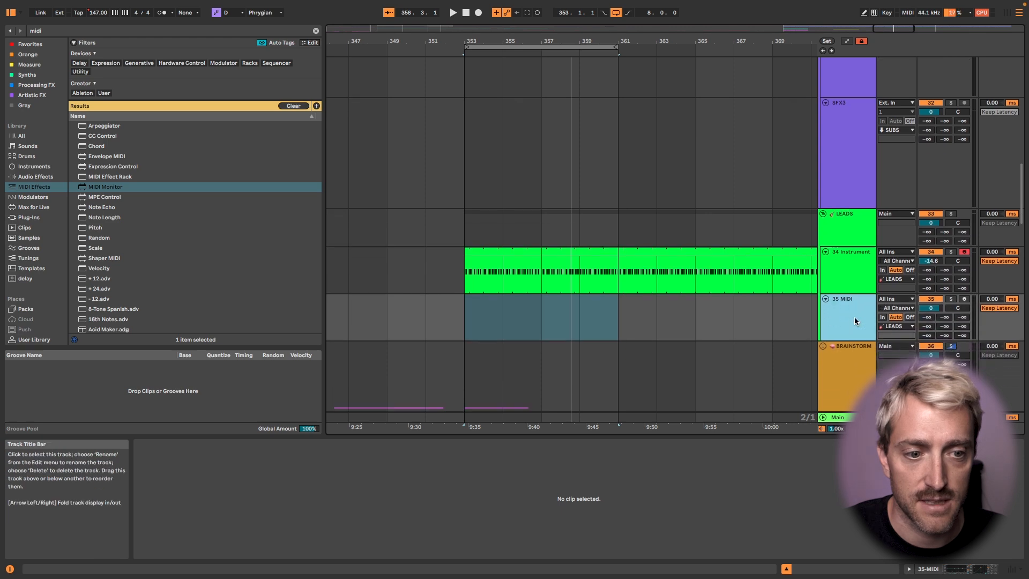
{"action": "left_click", "coordinate": [888, 299]}
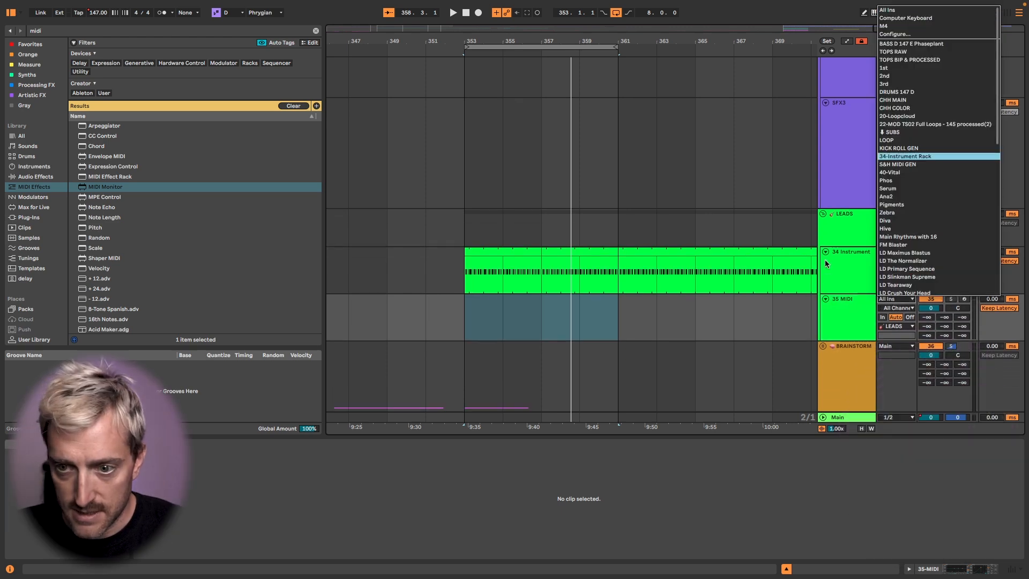
{"action": "key", "text": "Return"}
{"action": "left_click", "coordinate": [902, 308]}
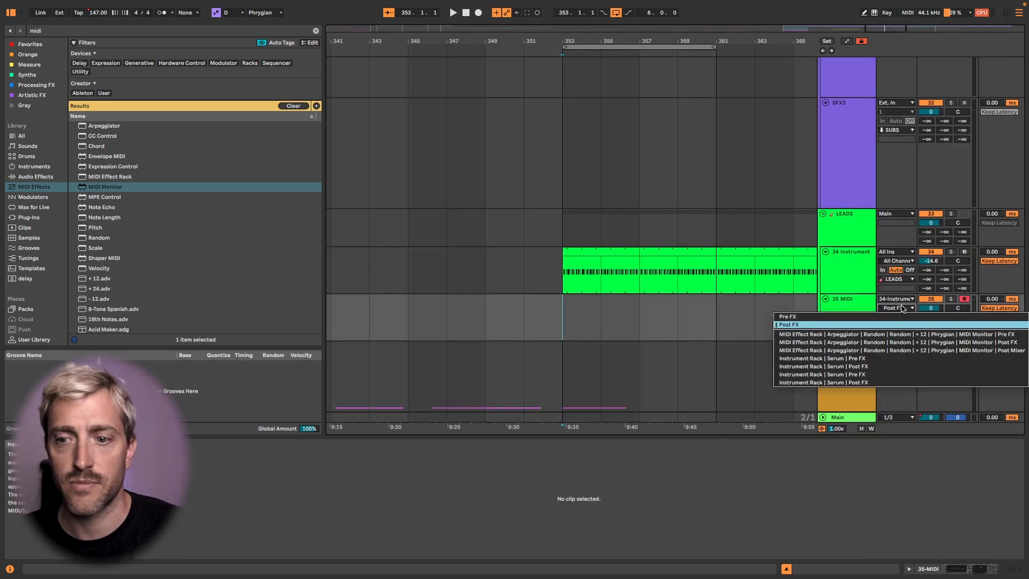
{"action": "left_click", "coordinate": [799, 324]}
- Record the lead's generated MIDI onto track 35 and move the recorded clip to bar 353 of the 34 Instrument track
{"action": "key", "text": "F9"}
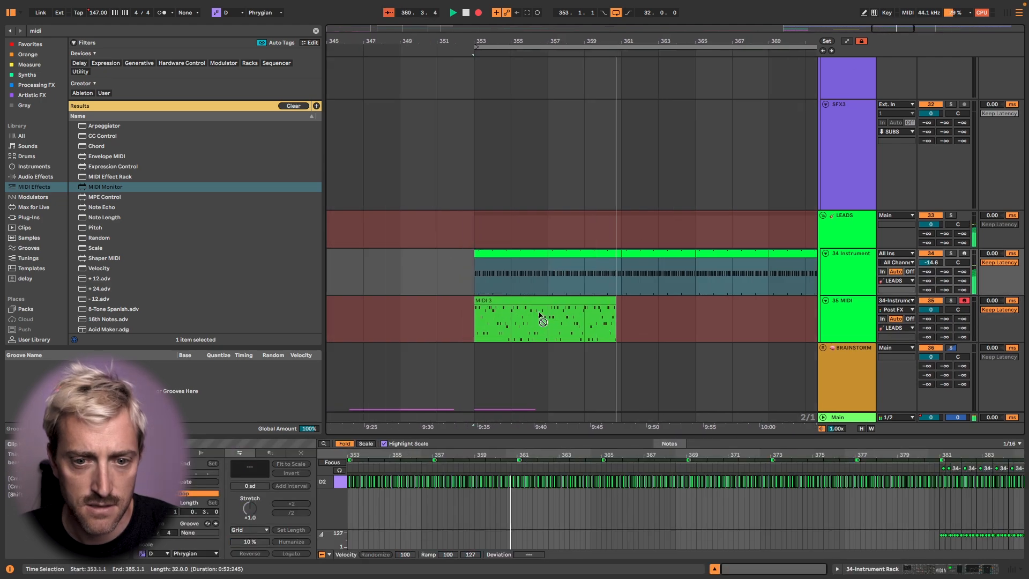
{"action": "key", "text": "z"}
{"action": "left_click_drag", "start_coordinate": [491, 297], "coordinate": [518, 281]}
- Turn off the MIDI Effect Rack on the 34 Instrument track and play the recorded clip from bar 353
{"action": "left_click", "coordinate": [848, 260]}
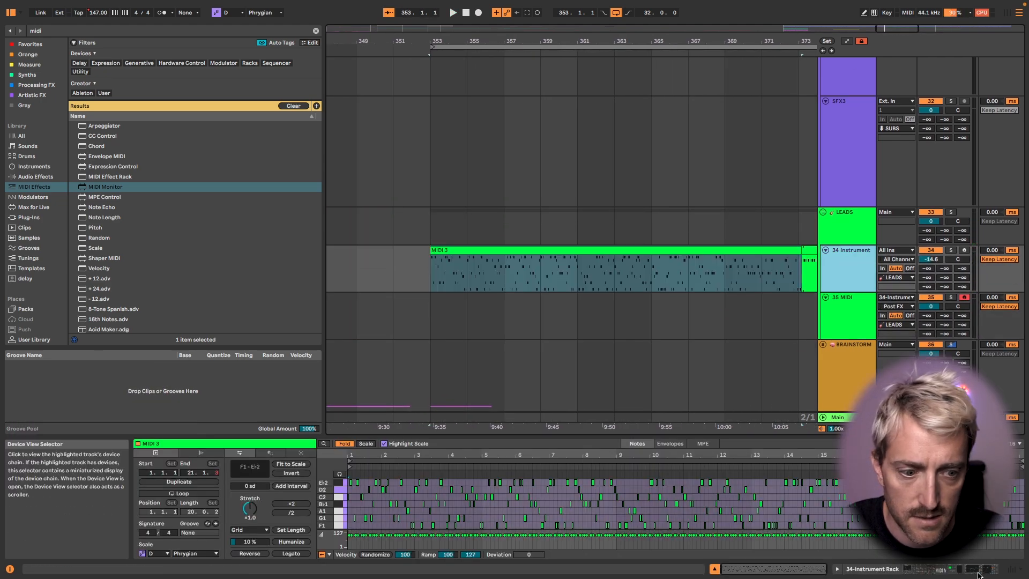
{"action": "scroll", "coordinate": [193, 484], "scroll_direction": "left", "scroll_amount": 5}
{"action": "left_click", "coordinate": [140, 463]}
{"action": "left_click", "coordinate": [509, 250]}
{"action": "key", "text": "space"}
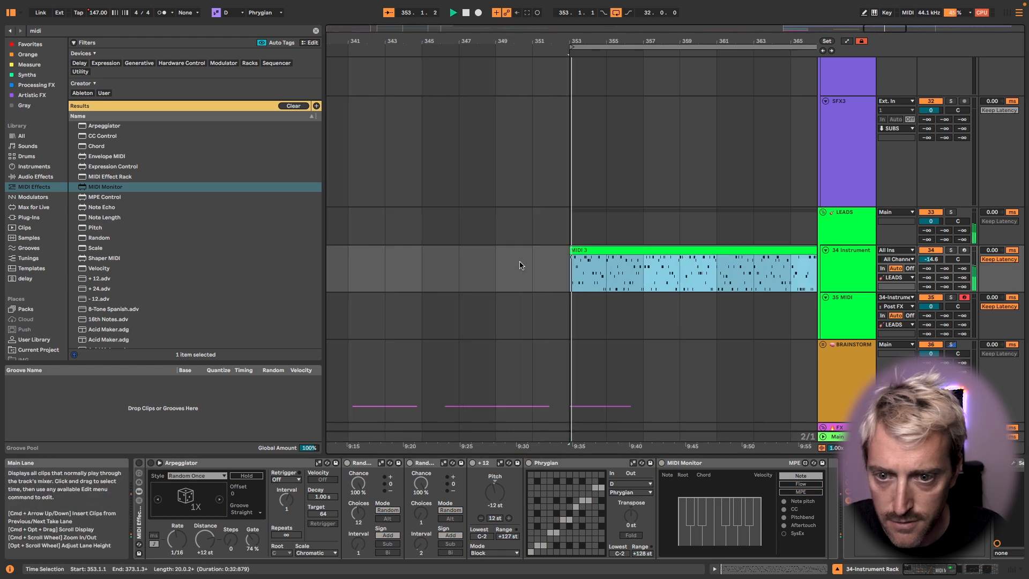
- Set the arrangement's fixed grid to 1/2 for editing the recorded clip
{"action": "scroll", "coordinate": [609, 252], "scroll_direction": "up", "scroll_amount": 3}
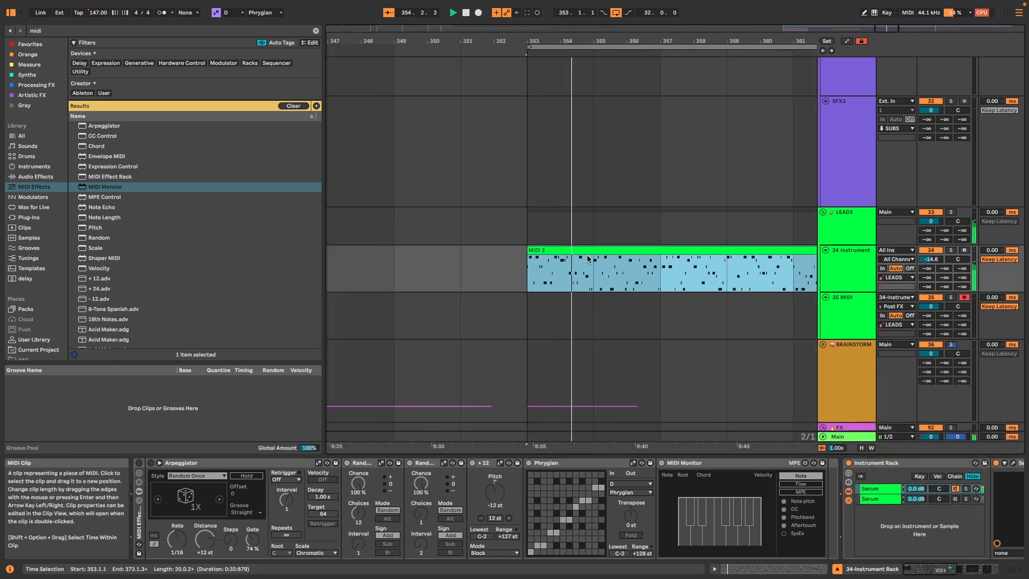
{"action": "left_click", "coordinate": [587, 267]}
{"action": "right_click", "coordinate": [540, 270]}
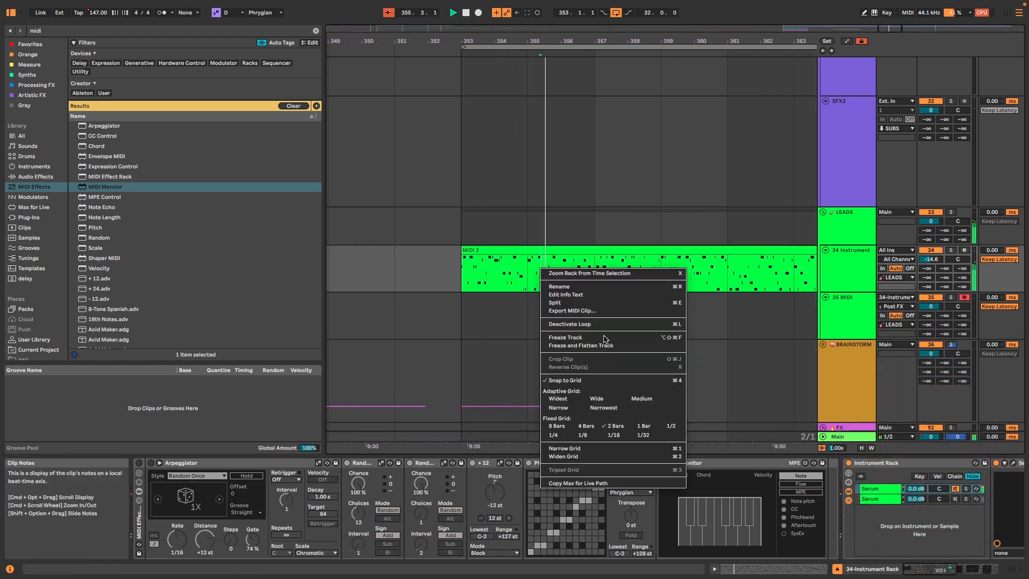
{"action": "left_click", "coordinate": [674, 426]}
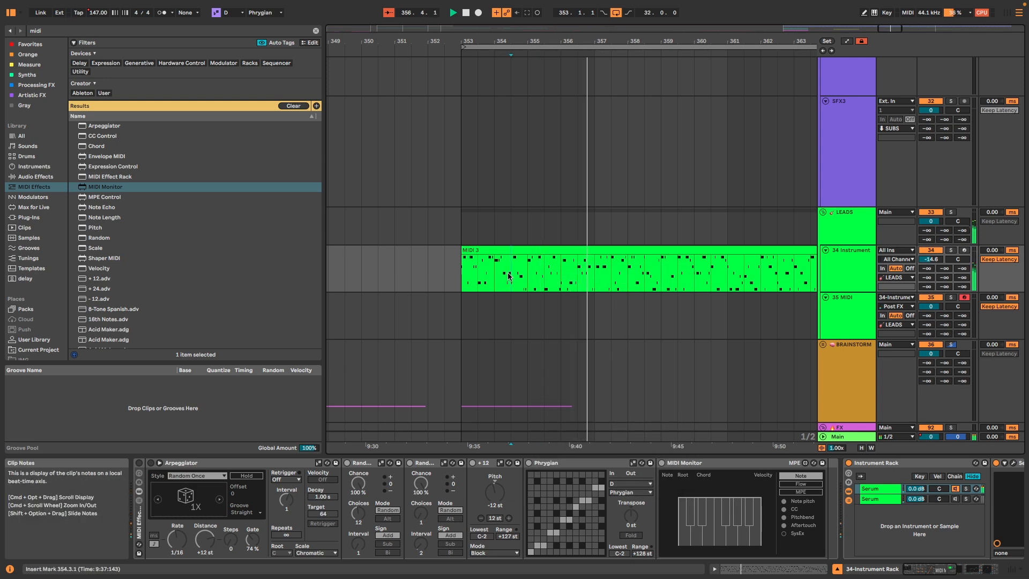
- Split the recorded clip into one-bar pieces, move the bar at 356 to 354, and delete the bar at 355
{"action": "left_click", "coordinate": [495, 275]}
{"action": "key", "text": "super+e"}
{"action": "key", "text": "space"}
{"action": "left_click_drag", "start_coordinate": [561, 270], "coordinate": [510, 251]}
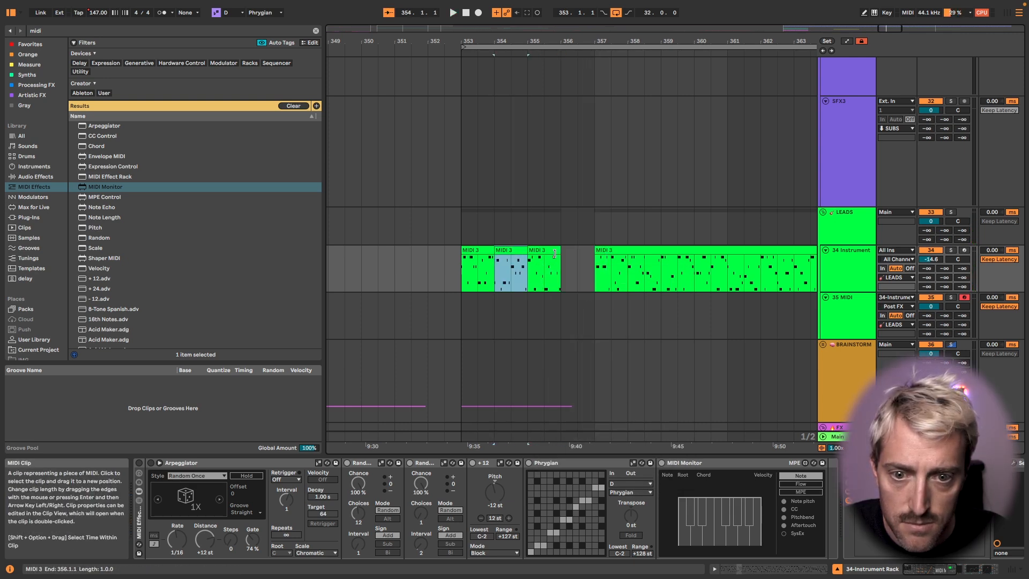
{"action": "left_click", "coordinate": [553, 252]}
{"action": "key", "text": "space"}
{"action": "key", "text": "Delete"}
- Play the recorded material from bar 357 and split it at bars 359 and 361
{"action": "left_click", "coordinate": [652, 250]}
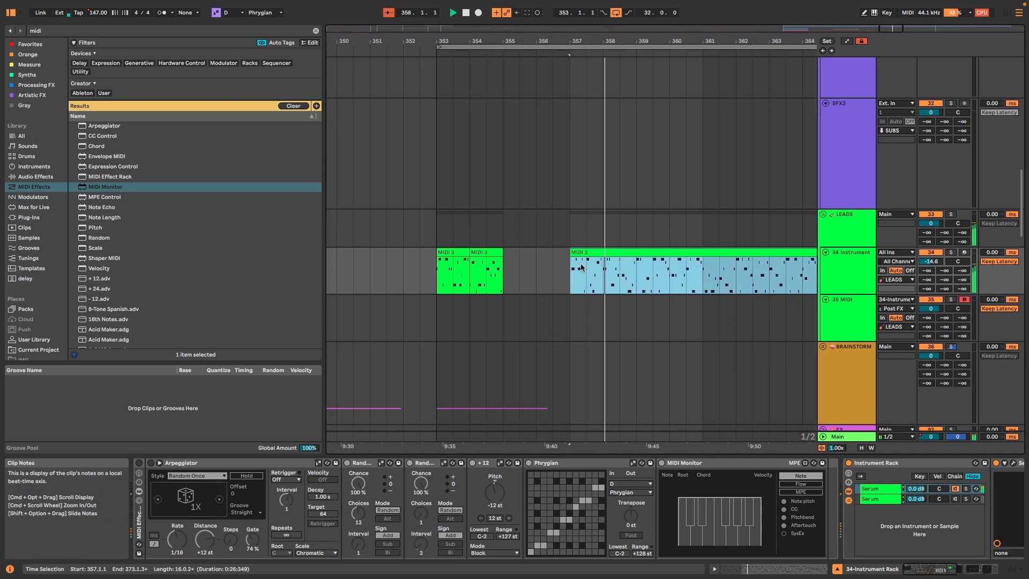
{"action": "left_click", "coordinate": [636, 279]}
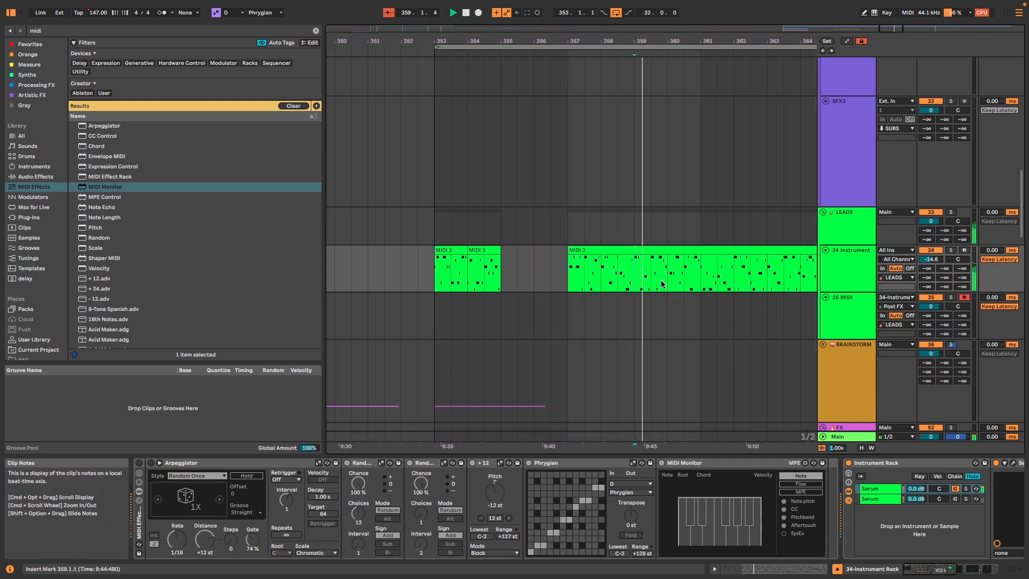
{"action": "key", "text": "super+e"}
{"action": "left_click", "coordinate": [697, 267]}
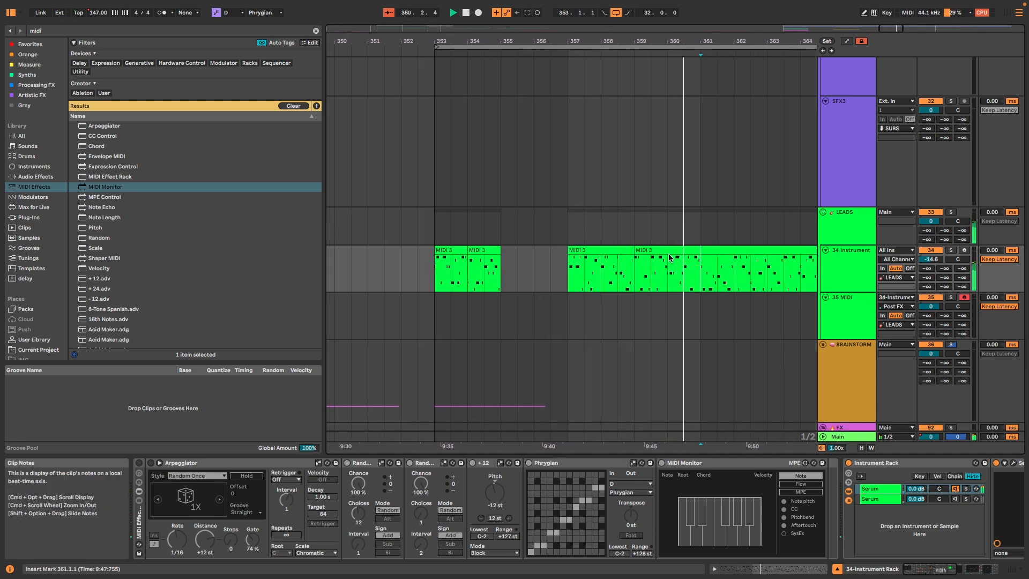
{"action": "key", "text": "super+e"}
- Audition the split sections of the recorded clip, including the material from bar 361
{"action": "left_click", "coordinate": [612, 251]}
{"action": "left_click", "coordinate": [657, 251], "text": "shift"}
{"action": "key", "text": "space"}
{"action": "left_click", "coordinate": [663, 252]}
{"action": "key", "text": "space"}
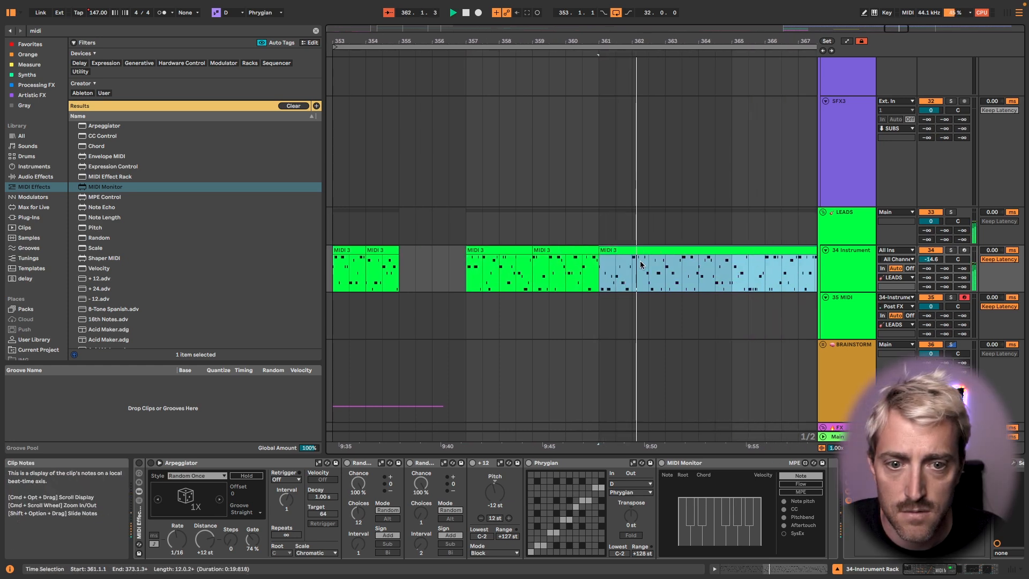
- Split out the two bars from 363 to 365 and move them into the gap at bar 355
{"action": "left_click", "coordinate": [636, 270]}
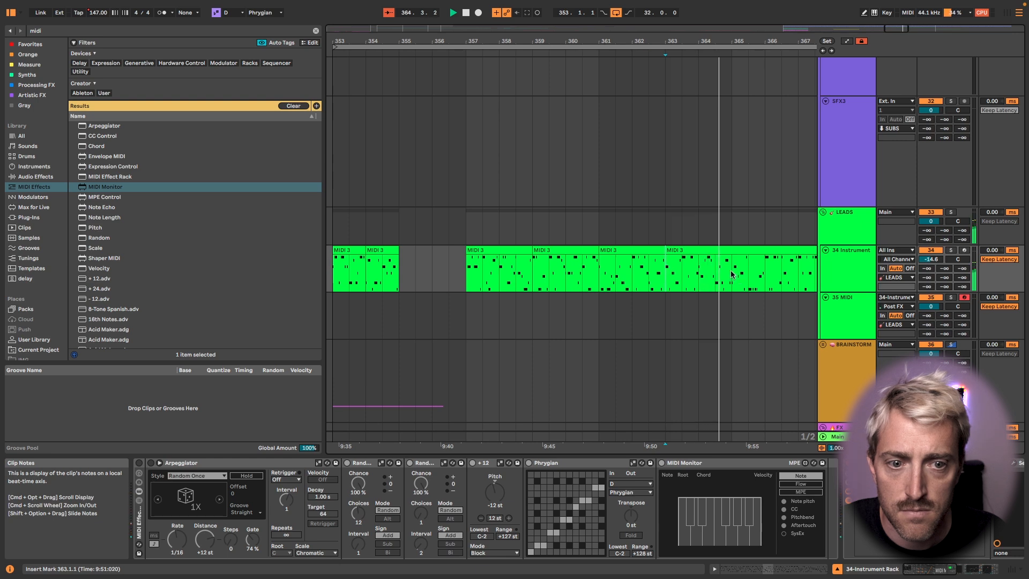
{"action": "left_click_drag", "start_coordinate": [731, 274], "coordinate": [667, 271]}
{"action": "key", "text": "Delete"}
{"action": "left_click", "coordinate": [402, 264]}
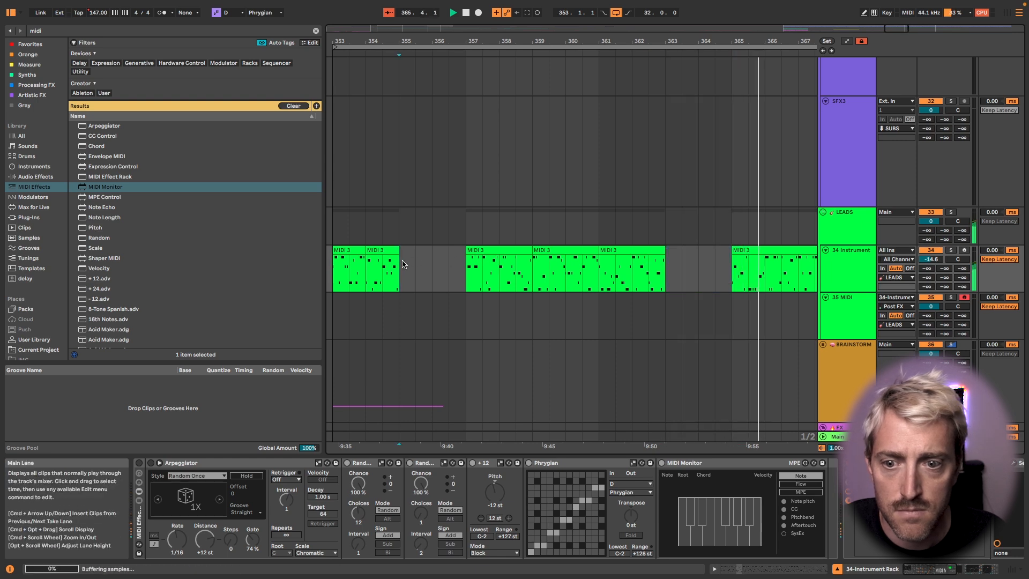
{"action": "key", "text": "super+v"}
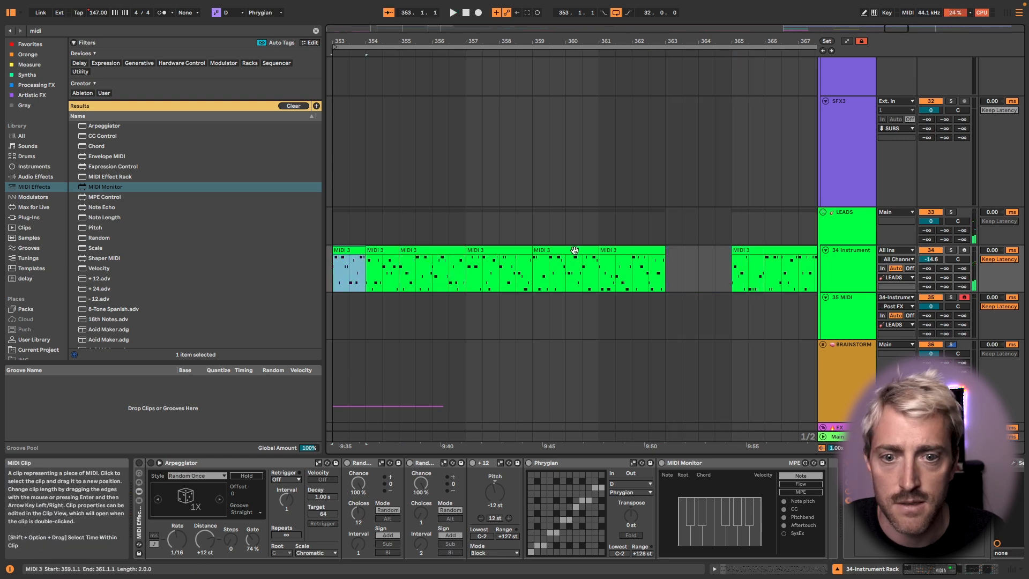
- Consolidate the clips from bar 353 to 361 into one eight-bar clip and play it
{"action": "left_click", "coordinate": [575, 250], "text": "shift"}
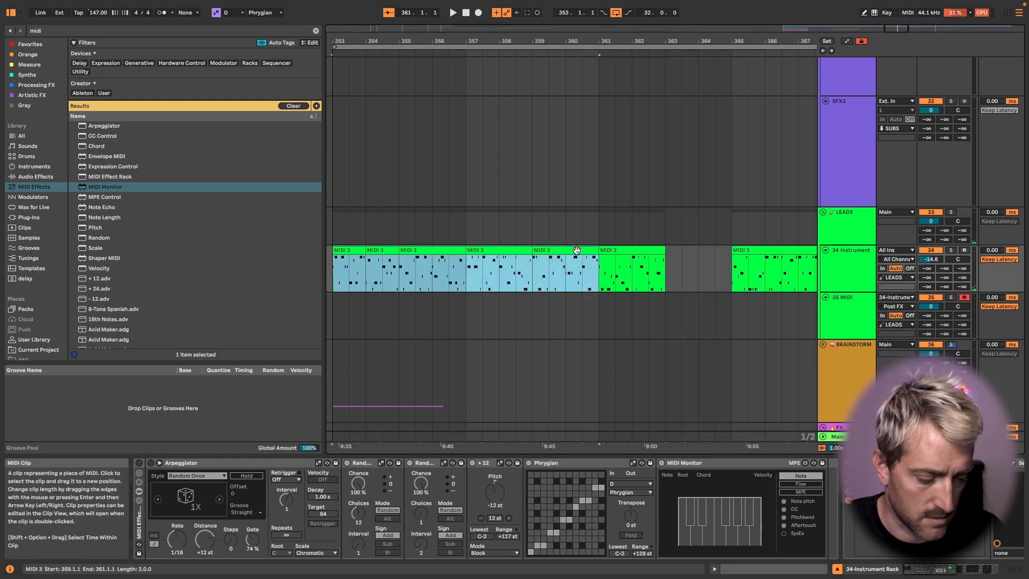
{"action": "key", "text": "super+j"}
{"action": "key", "text": "space"}
{"action": "key", "text": "minus"}
- Delete the leftover clip at bar 361, loop the arrangement over the eight-bar clip, and play it from bar 353
{"action": "left_click", "coordinate": [693, 251]}
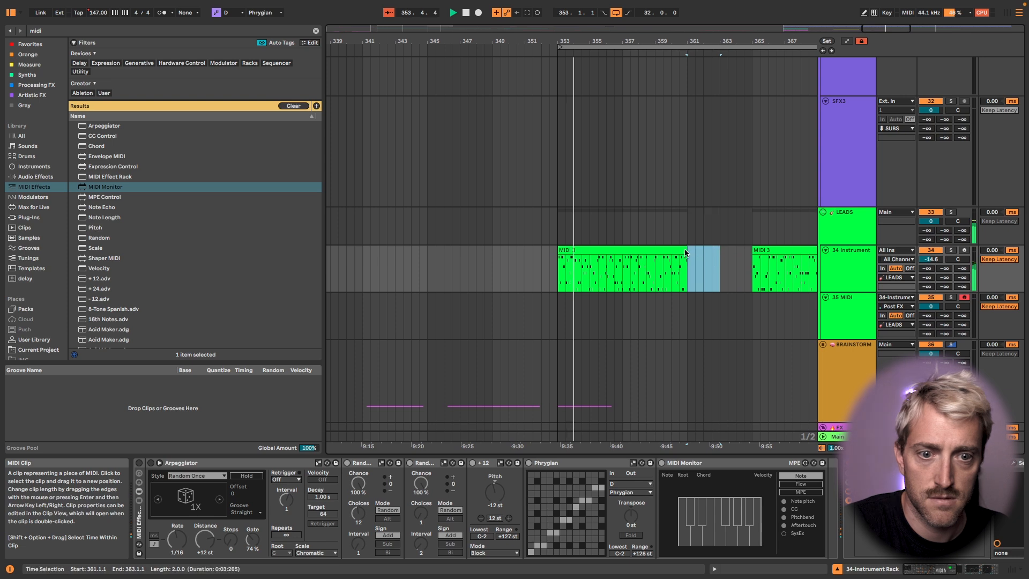
{"action": "key", "text": "super+l"}
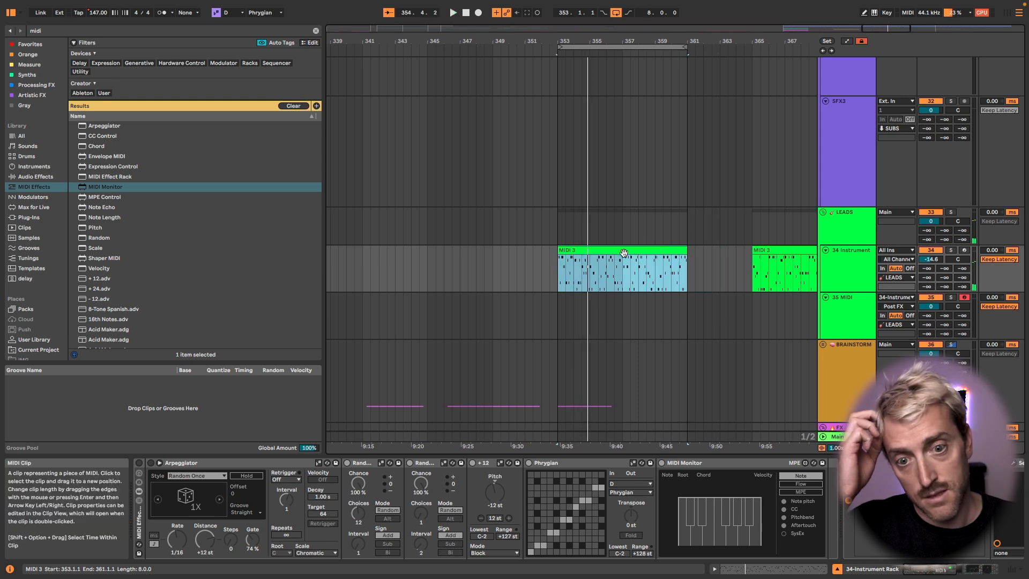
{"action": "left_click", "coordinate": [562, 273]}
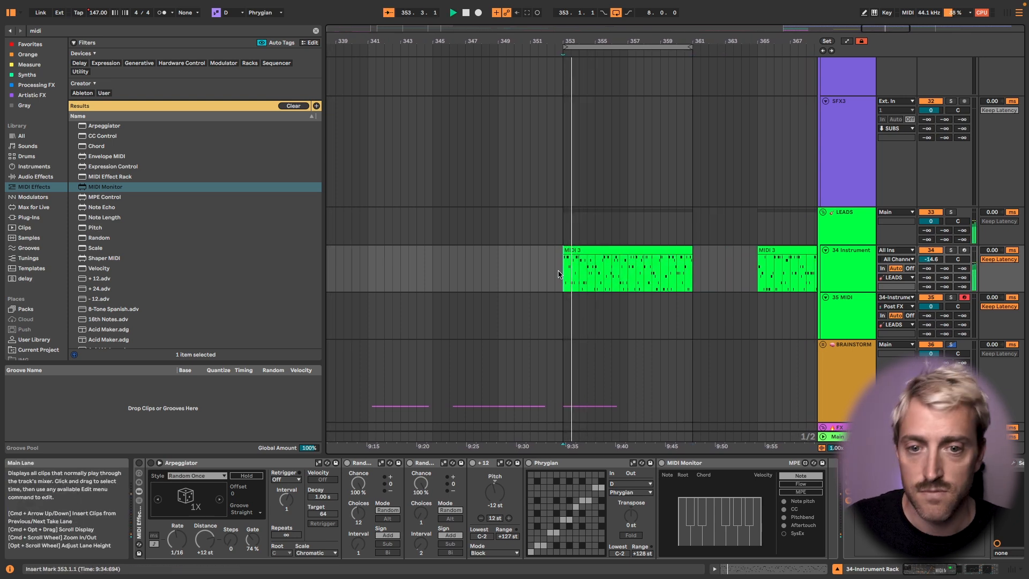